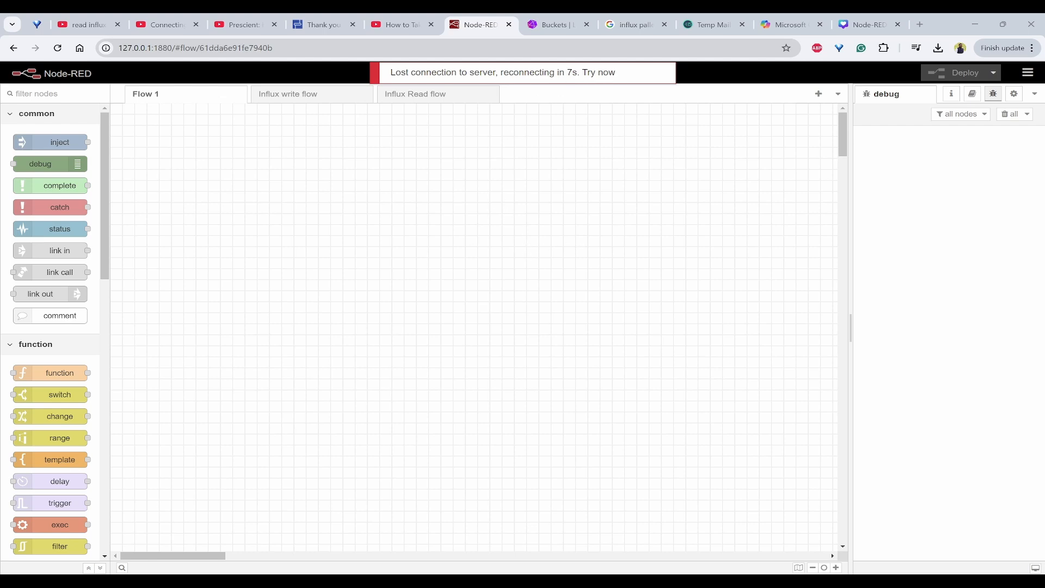
# Start the Node-RED server by running node-red in a Command Prompt, and return to the flow editor in the browser.
pyautogui.press('super')
pyautogui.write('comma')
pyautogui.press('Return')
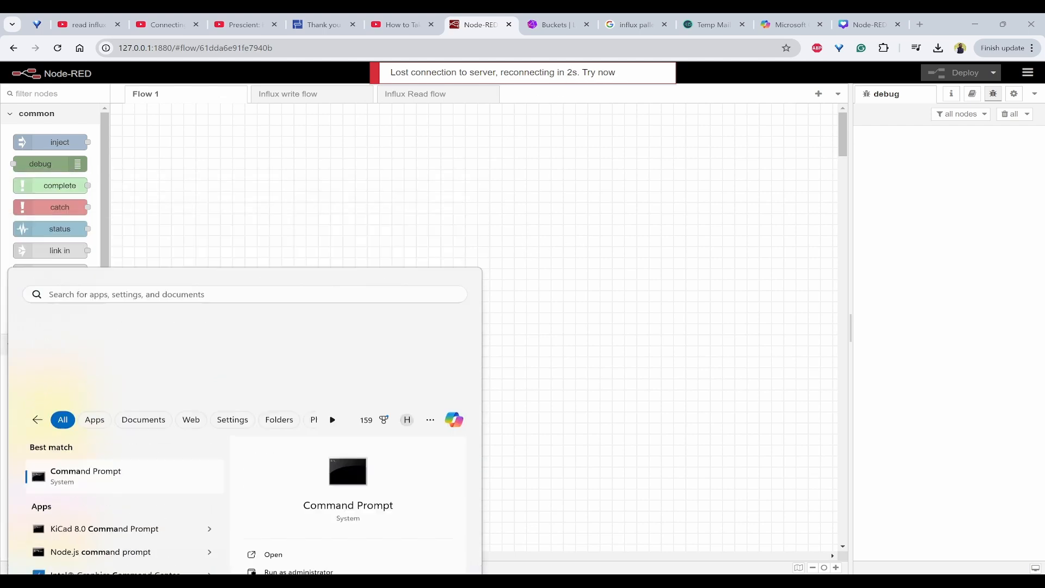
pyautogui.write('node-Re')
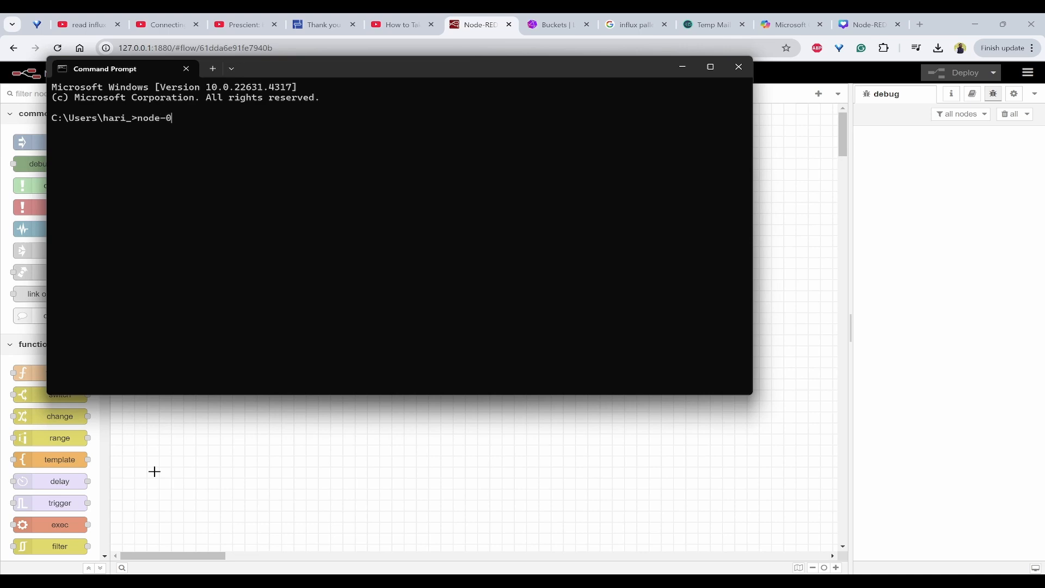
pyautogui.press('BackSpace')
pyautogui.press('BackSpace')
pyautogui.write('red')
pyautogui.press('Return')
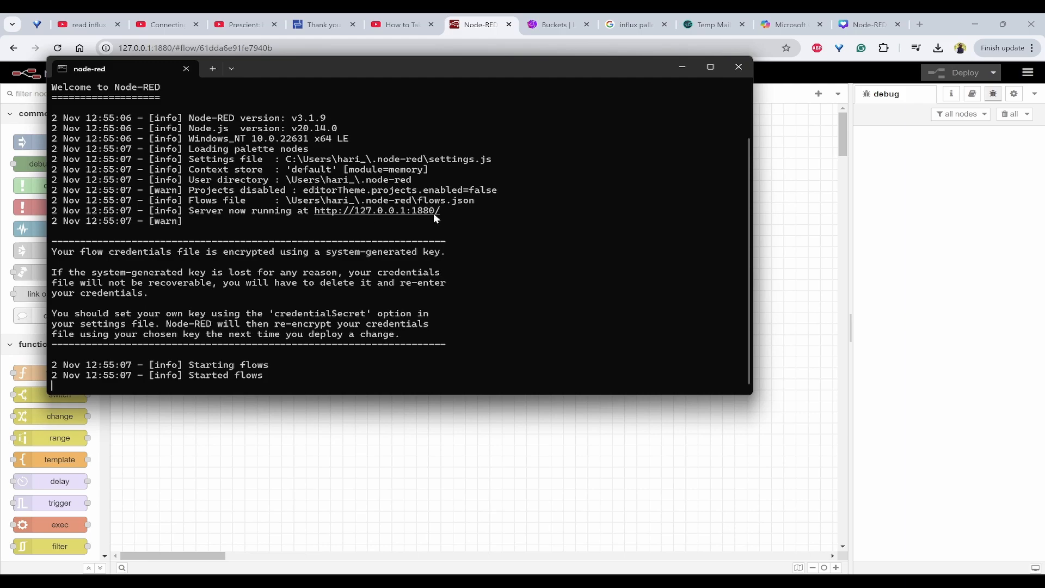
pyautogui.click(767, 231)
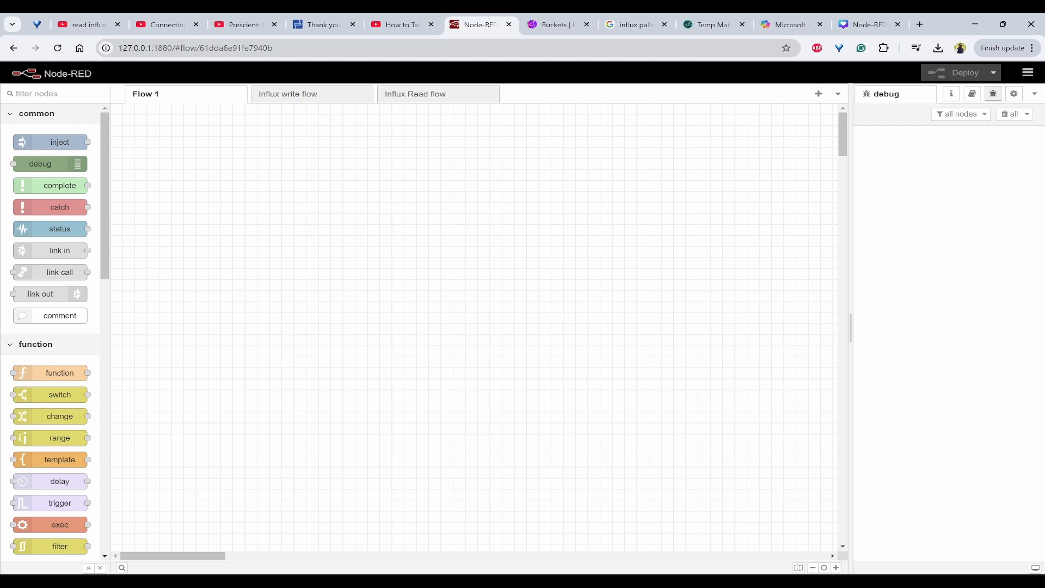
# Switch to the PowerShell window in C:\Program Files\InfluxData\influxdb and list the folder's files with ls.
pyautogui.click(427, 570)
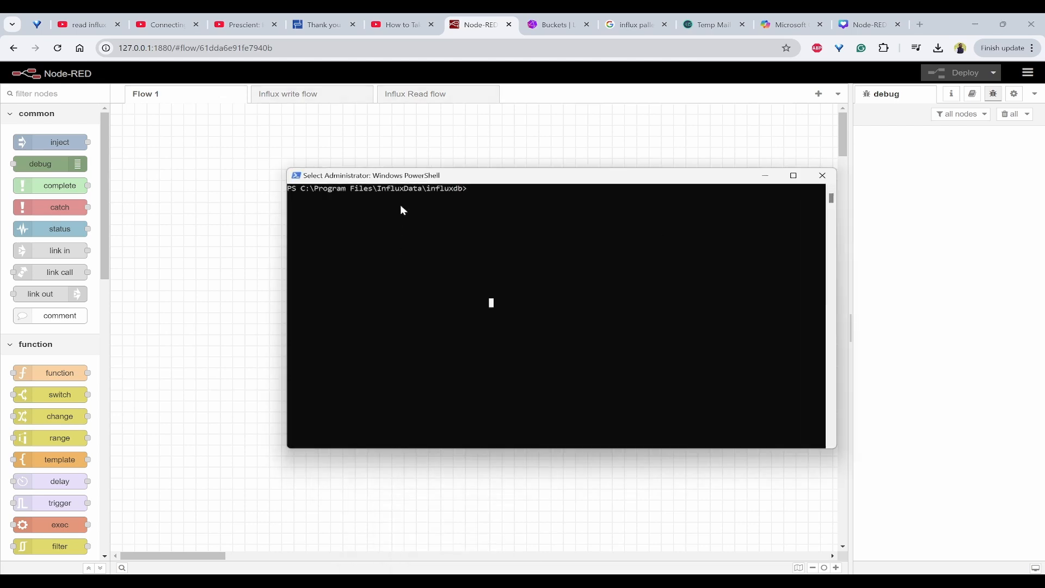
pyautogui.doubleClick(448, 188)
pyautogui.click(428, 205)
pyautogui.moveTo(302, 189); pyautogui.dragTo(444, 189)
pyautogui.click(456, 195)
pyautogui.click(406, 189)
pyautogui.click(452, 189)
pyautogui.click(504, 195)
pyautogui.write('ls')
pyautogui.press('Return')
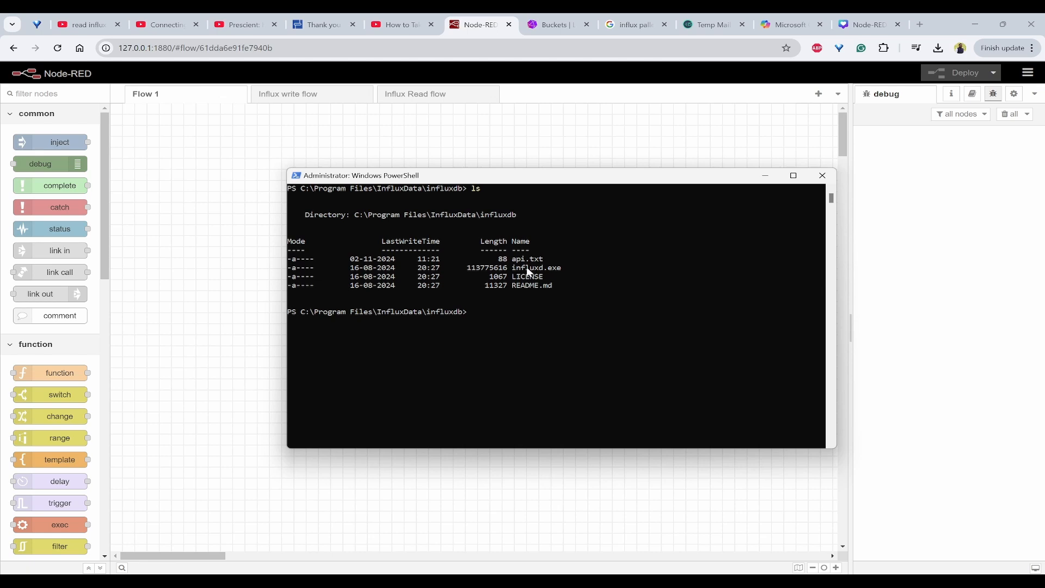
# Run influxd.exe from the influxdb folder to start the InfluxDB server, and check its listening port in the log.
pyautogui.doubleClick(558, 267)
pyautogui.click(550, 340)
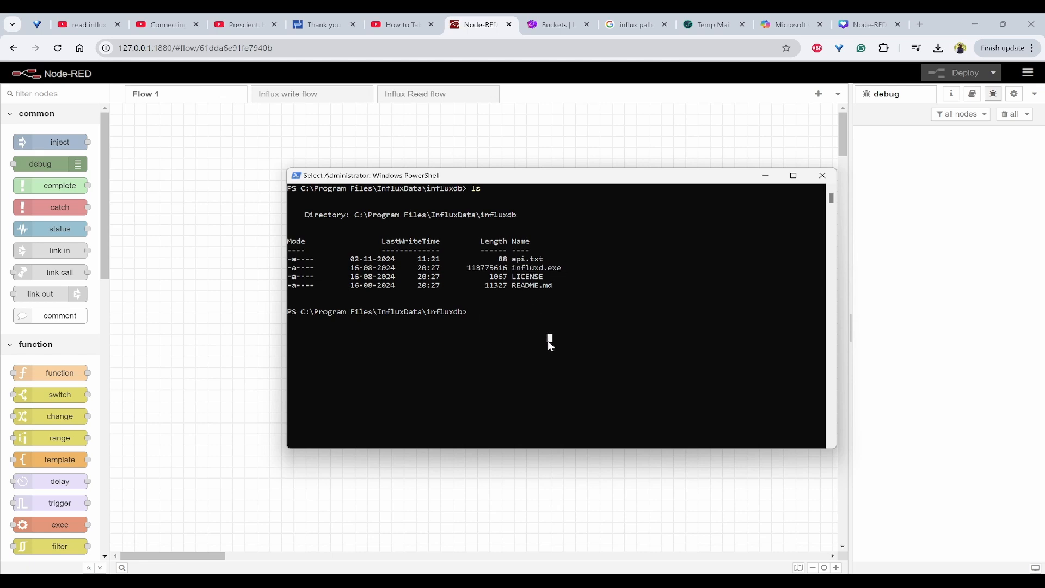
pyautogui.write('.\\in')
pyautogui.press('Tab')
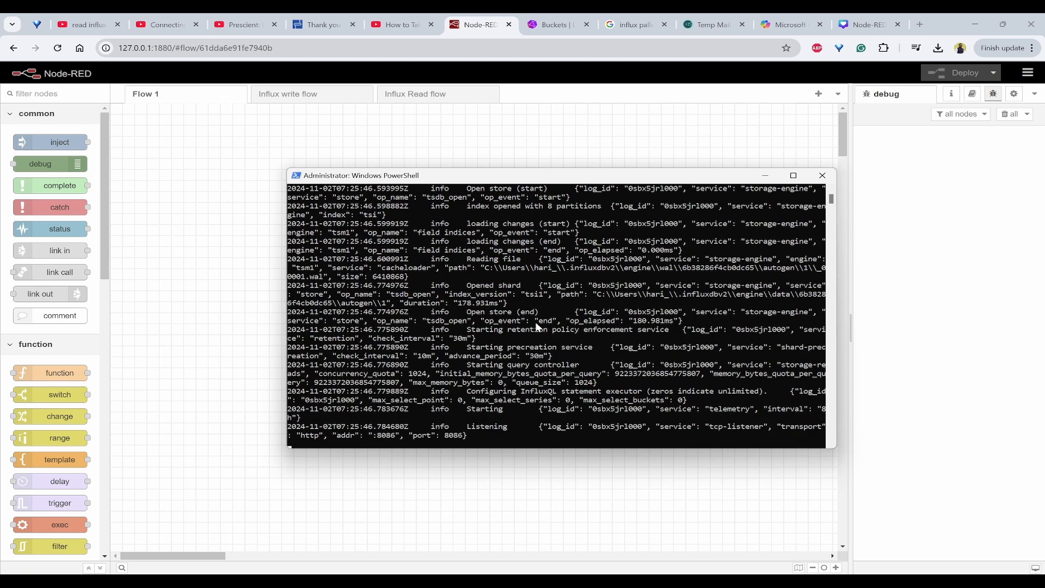
pyautogui.click(478, 428)
pyautogui.click(450, 436)
pyautogui.doubleClick(458, 436)
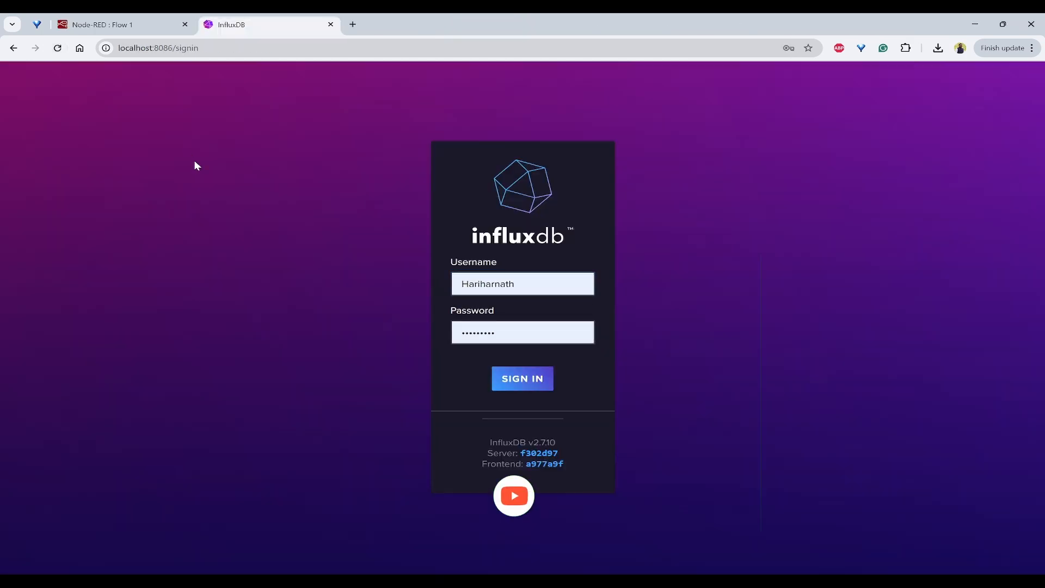
# Examine the InfluxDB sign-in page's localhost:8086 address and its prefilled username field.
pyautogui.click(156, 47)
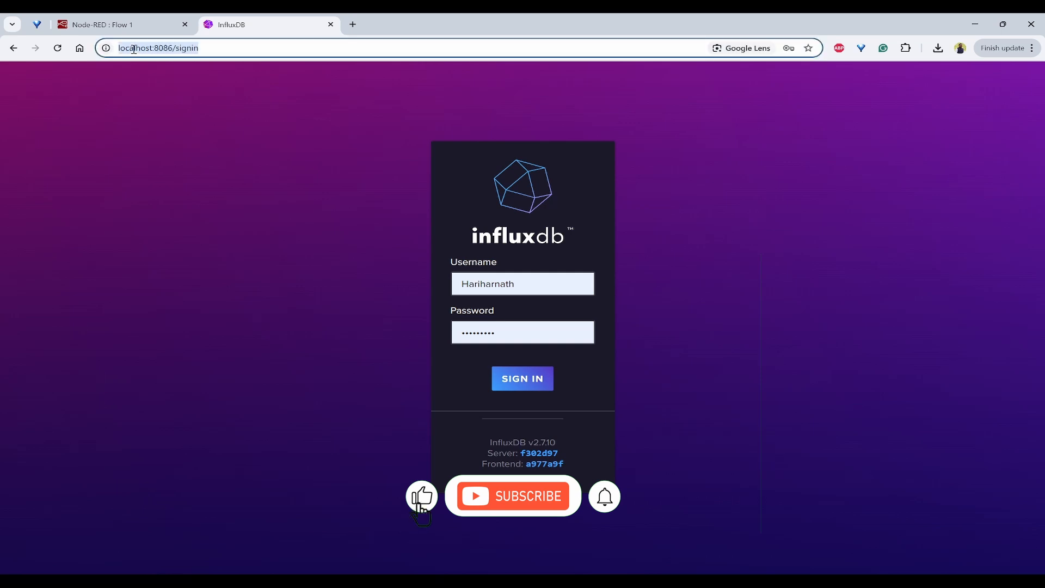
pyautogui.press('End')
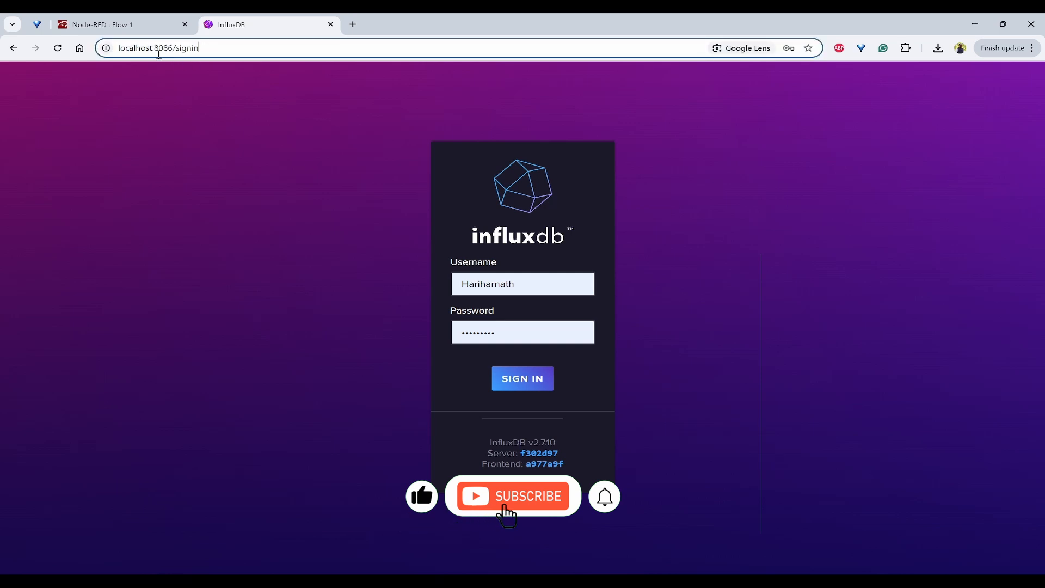
pyautogui.click(265, 194)
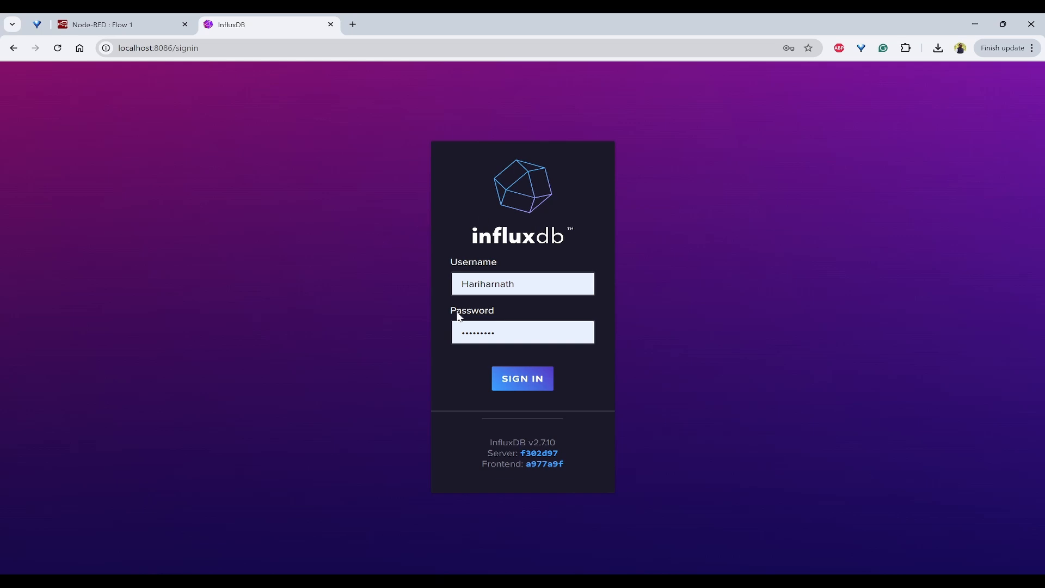
pyautogui.moveTo(561, 284); pyautogui.dragTo(386, 283)
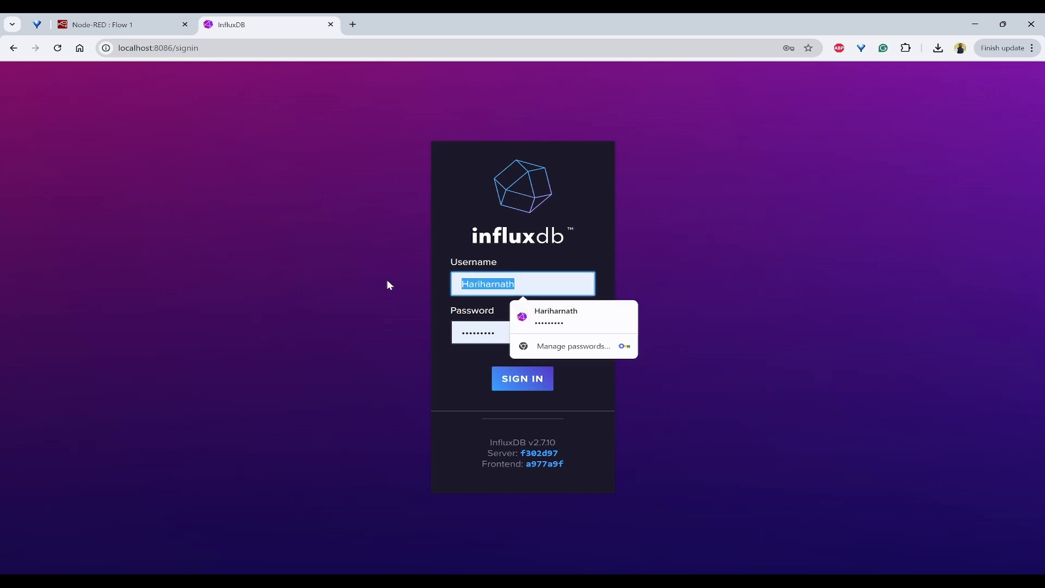
pyautogui.click(315, 290)
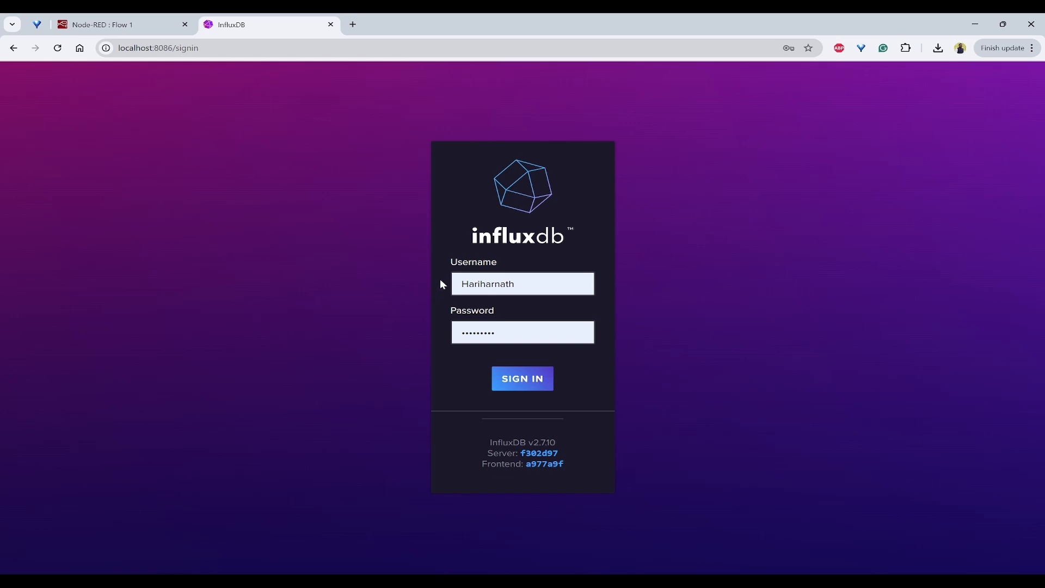
pyautogui.moveTo(469, 284); pyautogui.dragTo(436, 283)
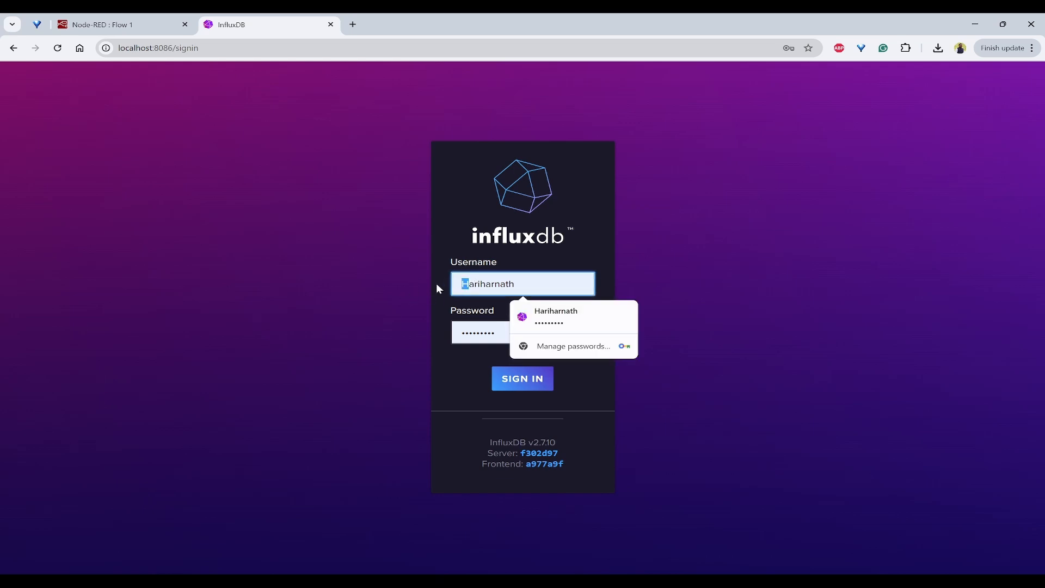
pyautogui.click(335, 294)
pyautogui.click(525, 279)
pyautogui.click(306, 277)
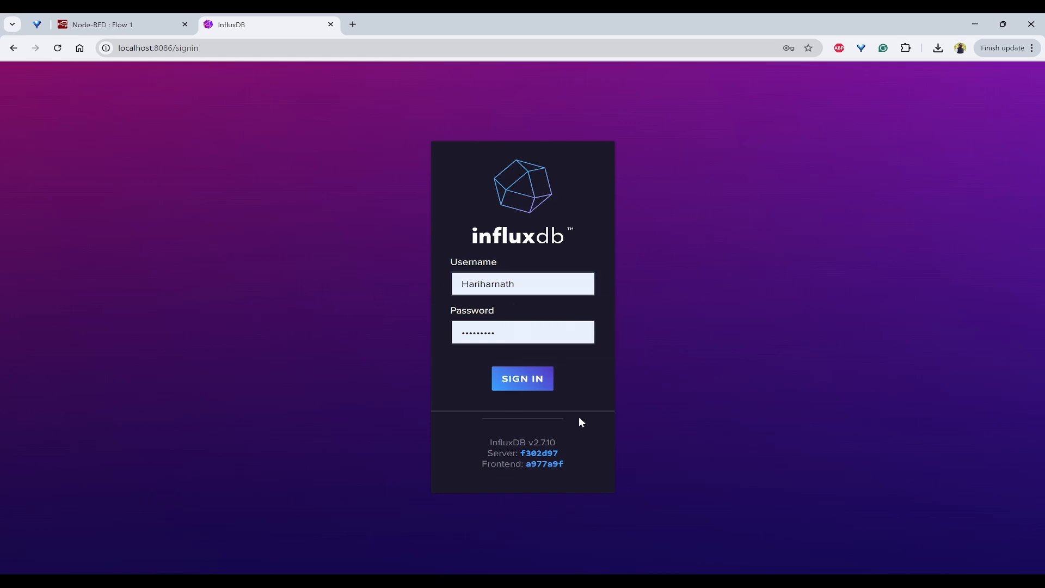
# Sign in to InfluxDB with the prefilled credentials, dismissing the saved-password alert, and open the Buckets list.
pyautogui.click(538, 370)
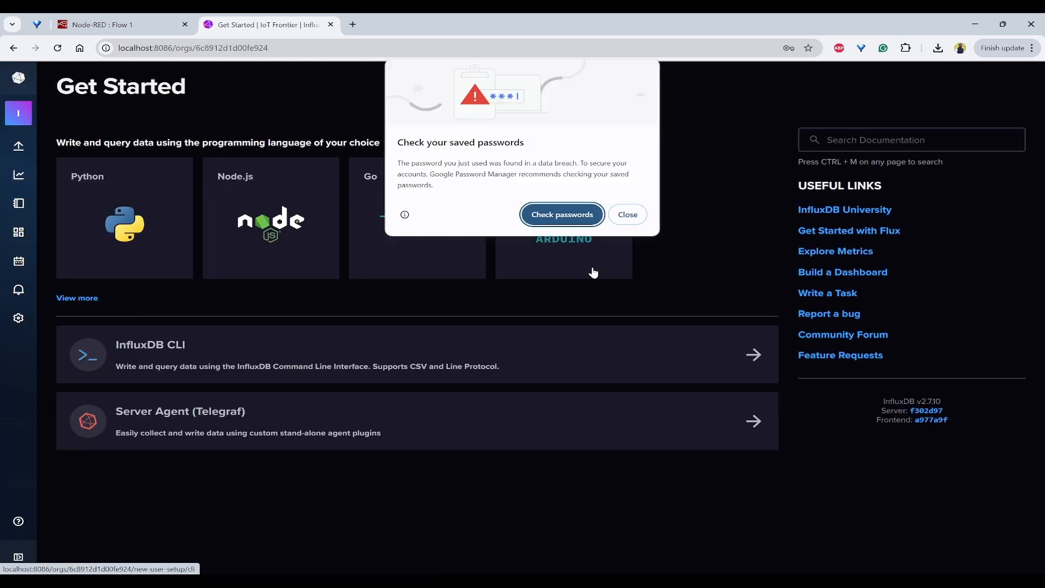
pyautogui.click(628, 219)
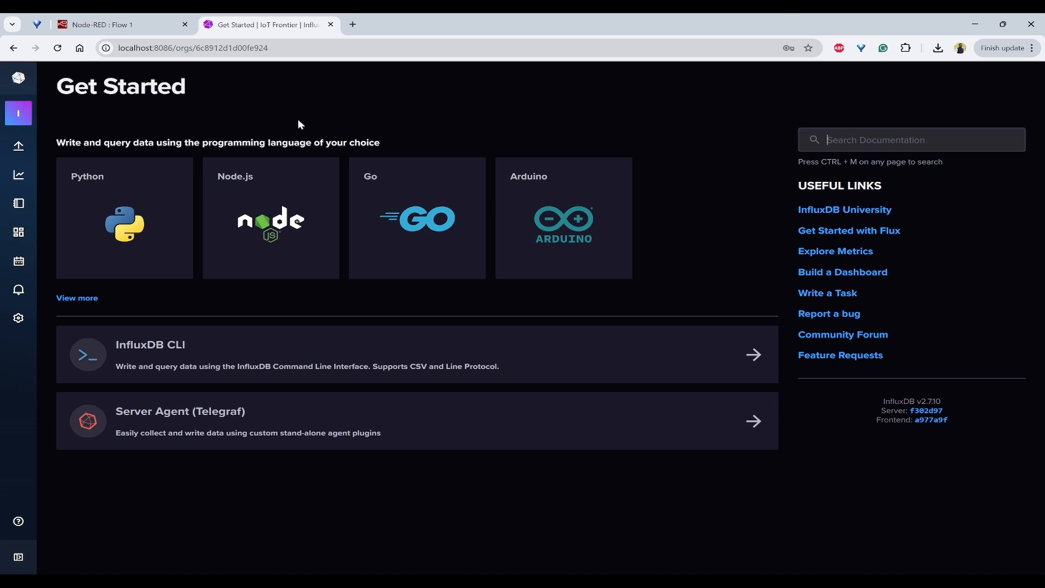
pyautogui.moveTo(19, 149)
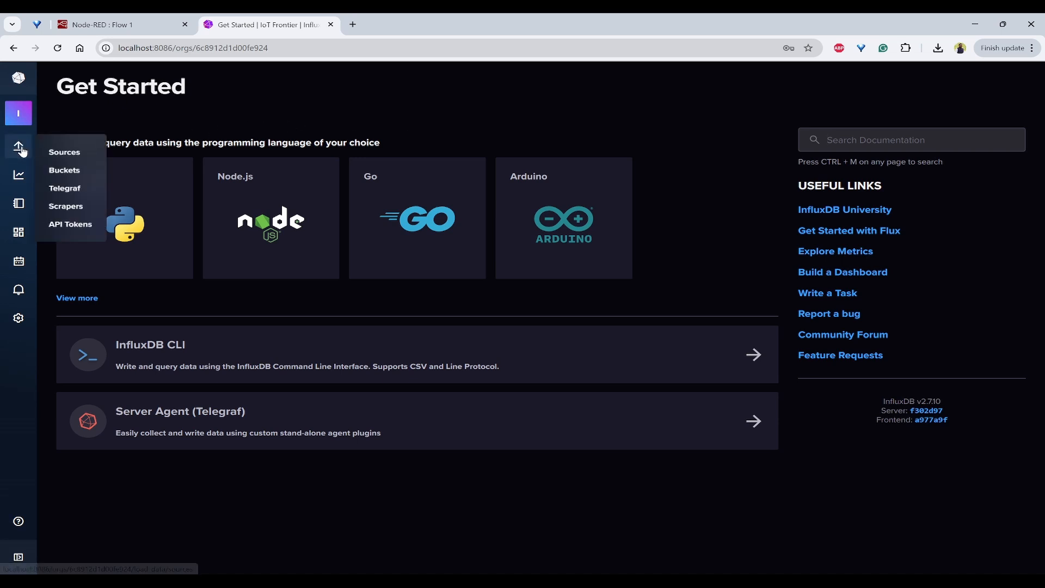
pyautogui.click(64, 170)
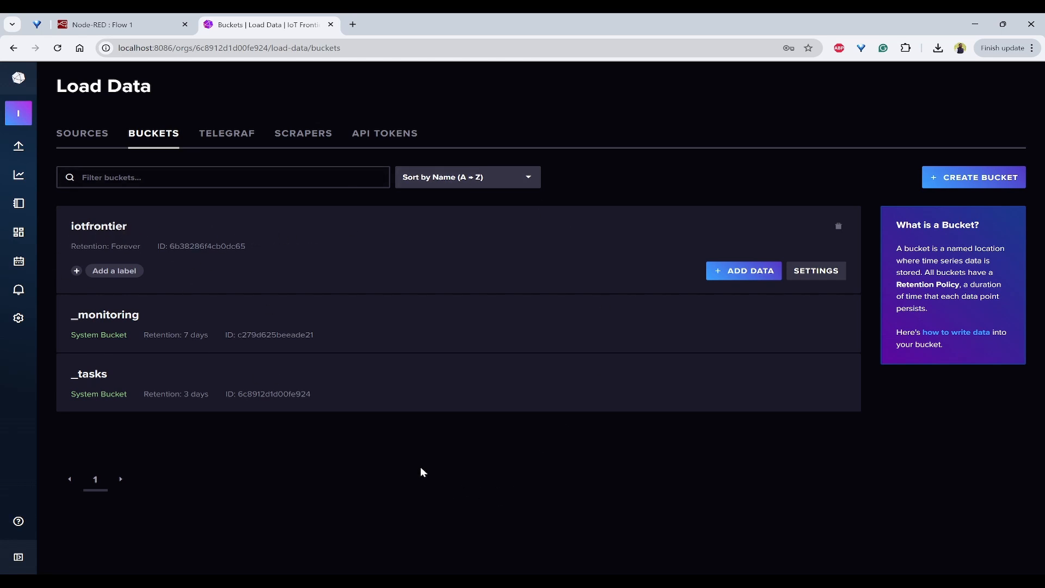
# Create a bucket named homemonitoring with Delete Data set to Never.
pyautogui.click(973, 177)
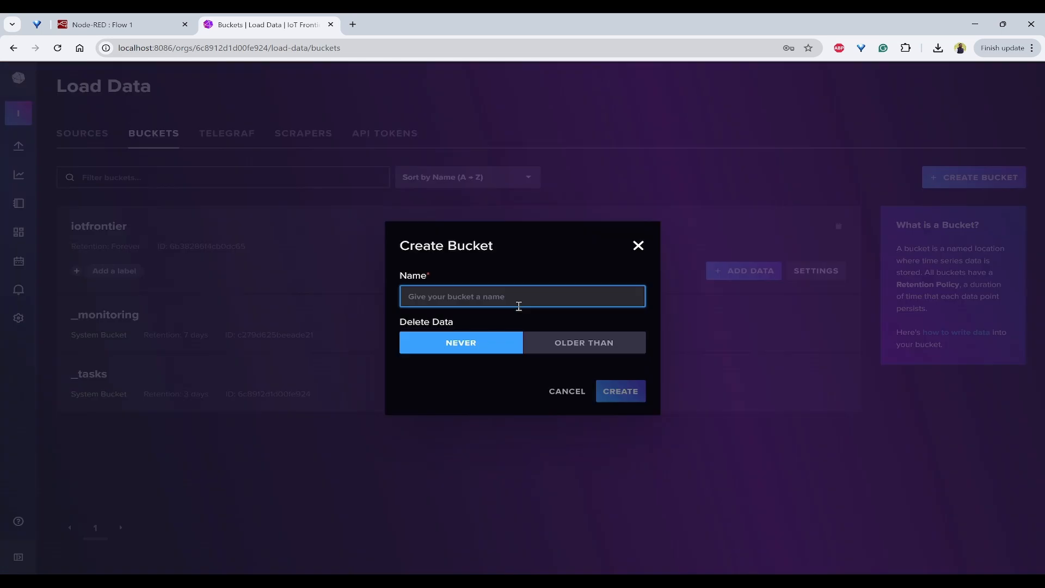
pyautogui.write('Ho')
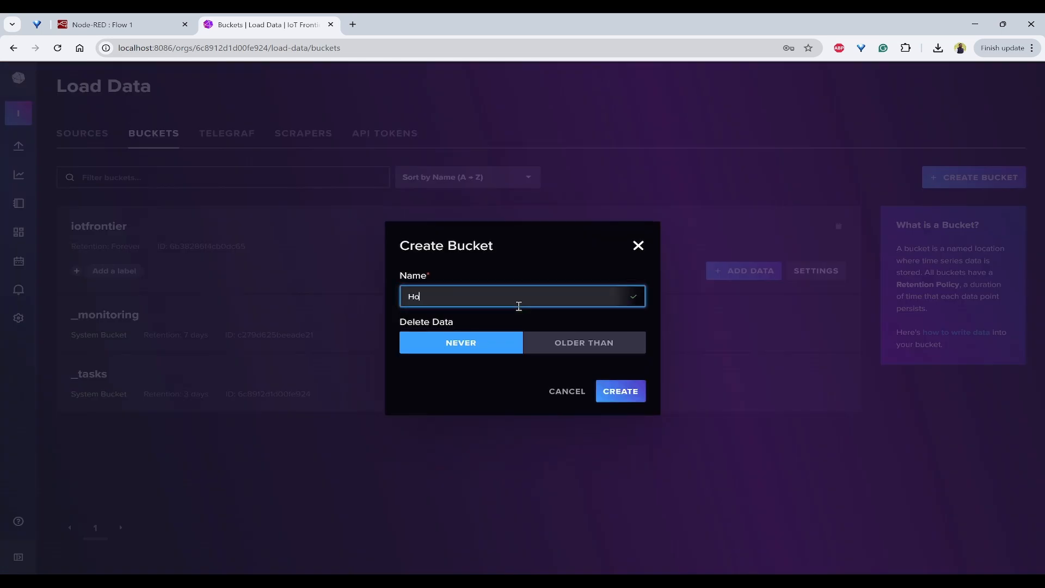
pyautogui.write('meMonitoring')
pyautogui.moveTo(415, 298); pyautogui.dragTo(400, 306)
pyautogui.write('h')
pyautogui.click(439, 297)
pyautogui.press('BackSpace')
pyautogui.write('m')
pyautogui.moveTo(519, 294); pyautogui.dragTo(320, 292)
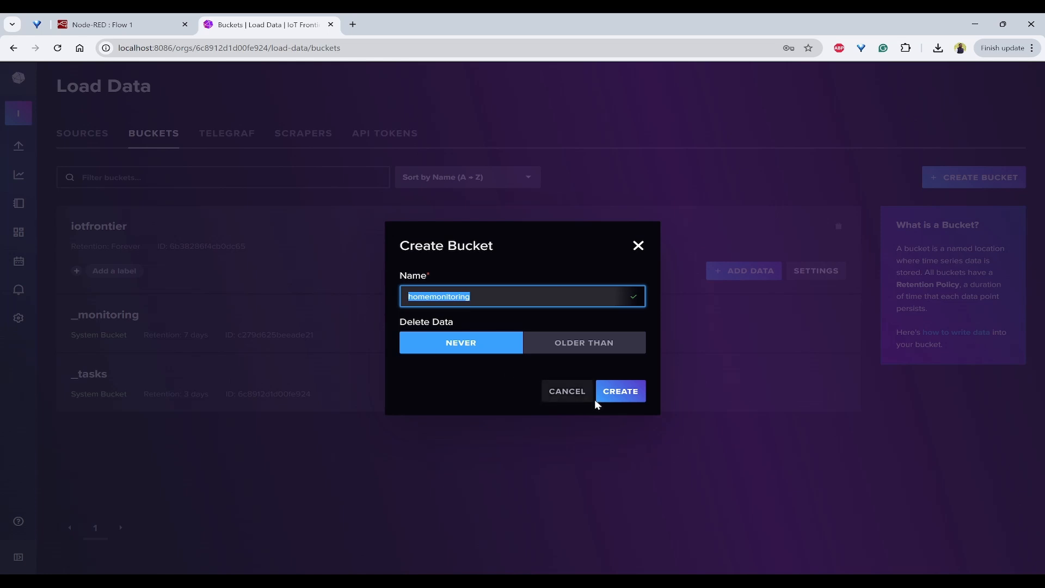
pyautogui.click(634, 393)
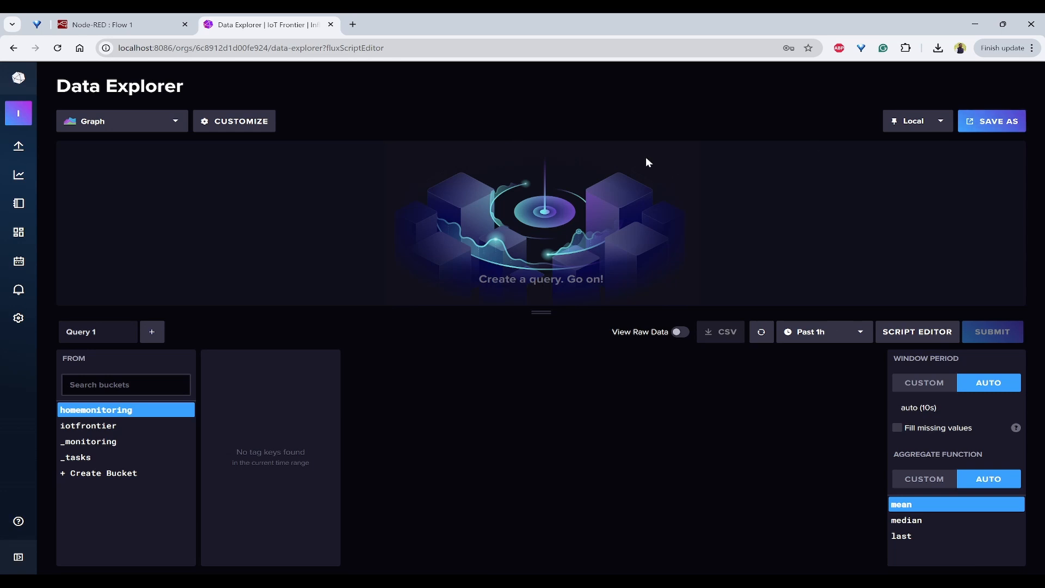
# Switch to the Node-RED editor and filter the node palette for "influ".
pyautogui.click(145, 26)
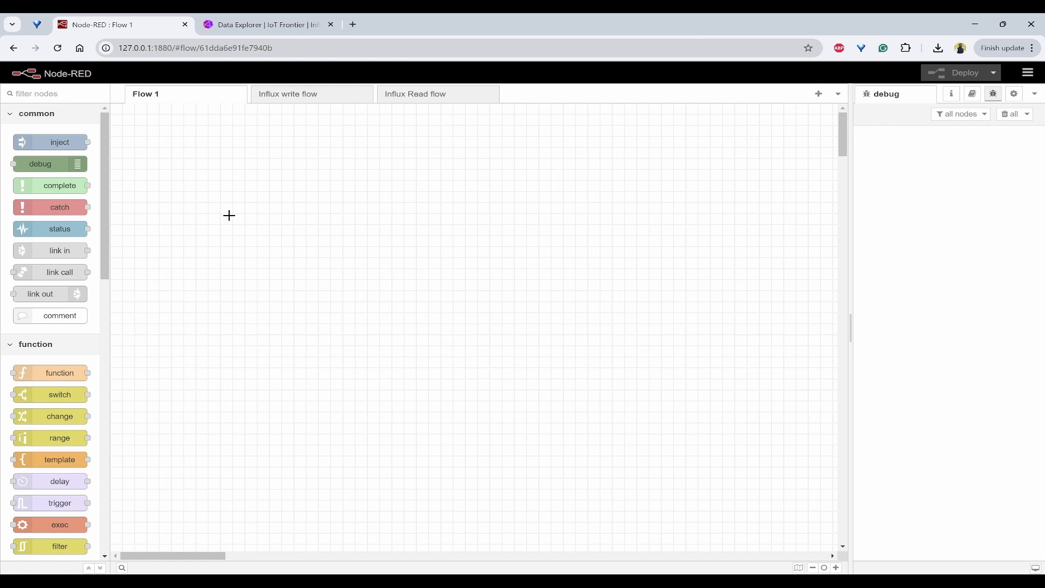
pyautogui.click(71, 95)
pyautogui.write('influ')
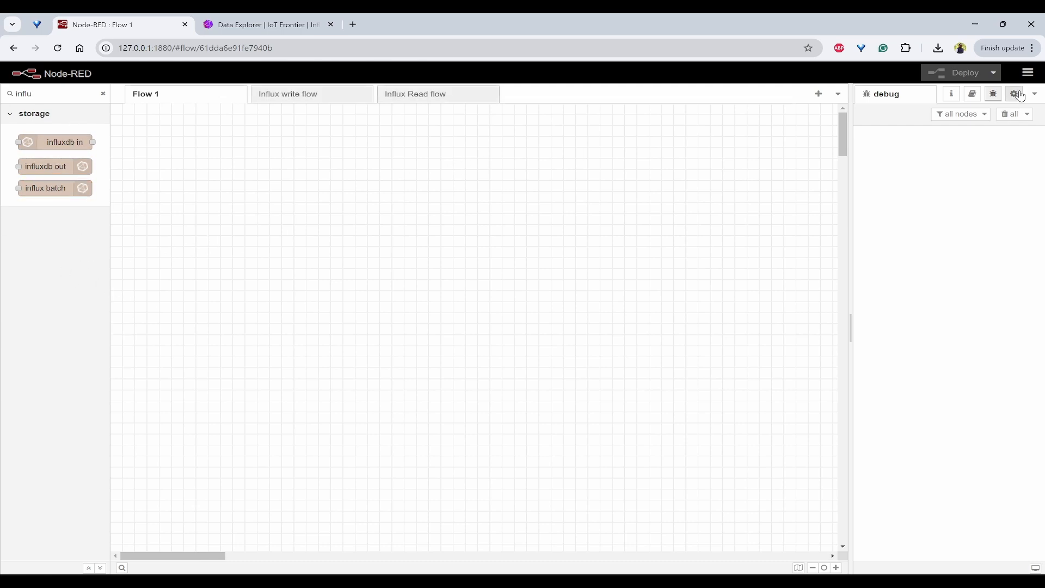
# Search the palette manager's installable modules for "influx" to check node-red-contrib-influxdb, and close the settings.
pyautogui.click(1027, 73)
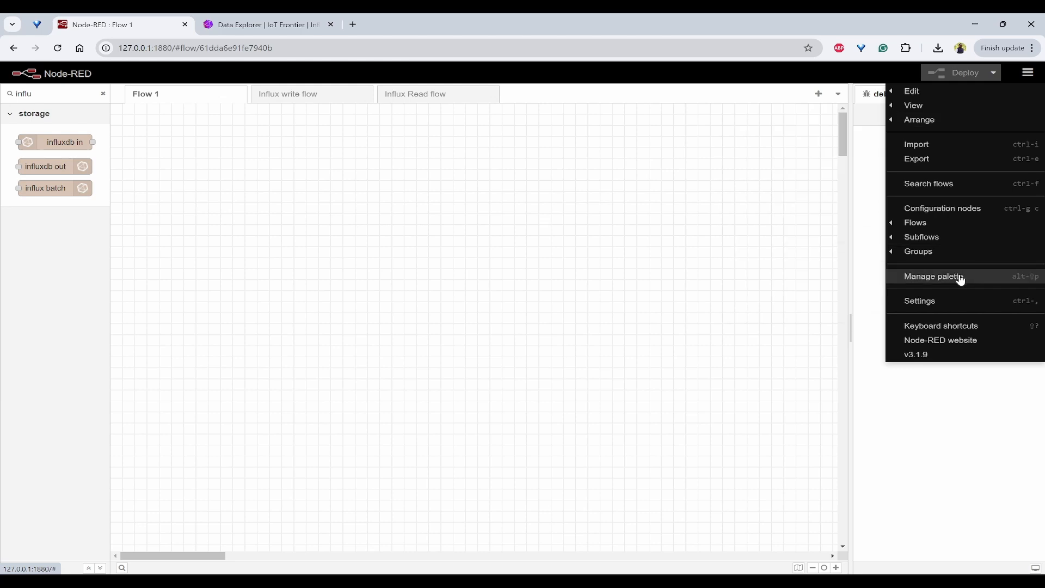
pyautogui.click(920, 277)
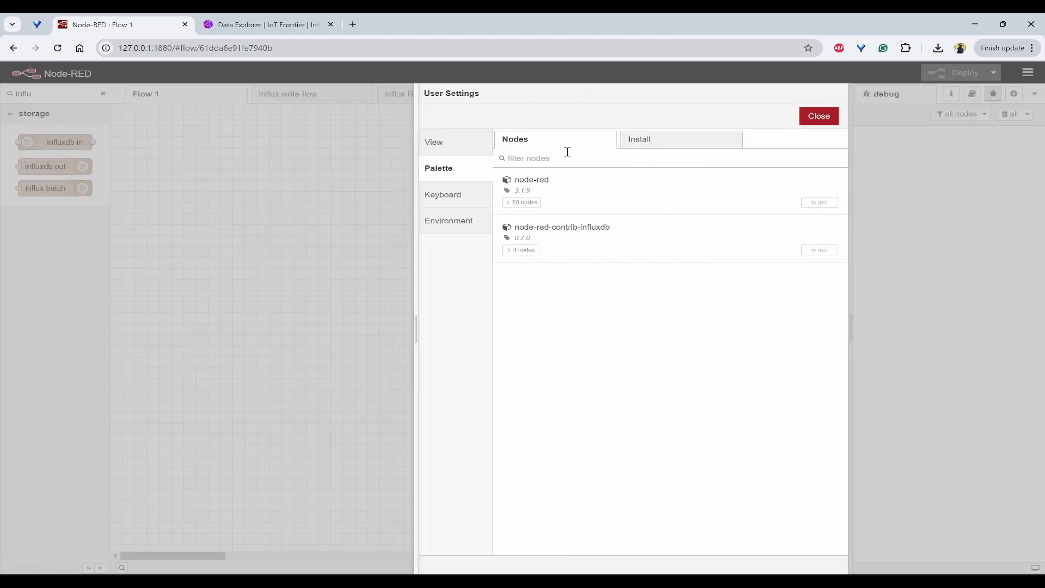
pyautogui.click(648, 136)
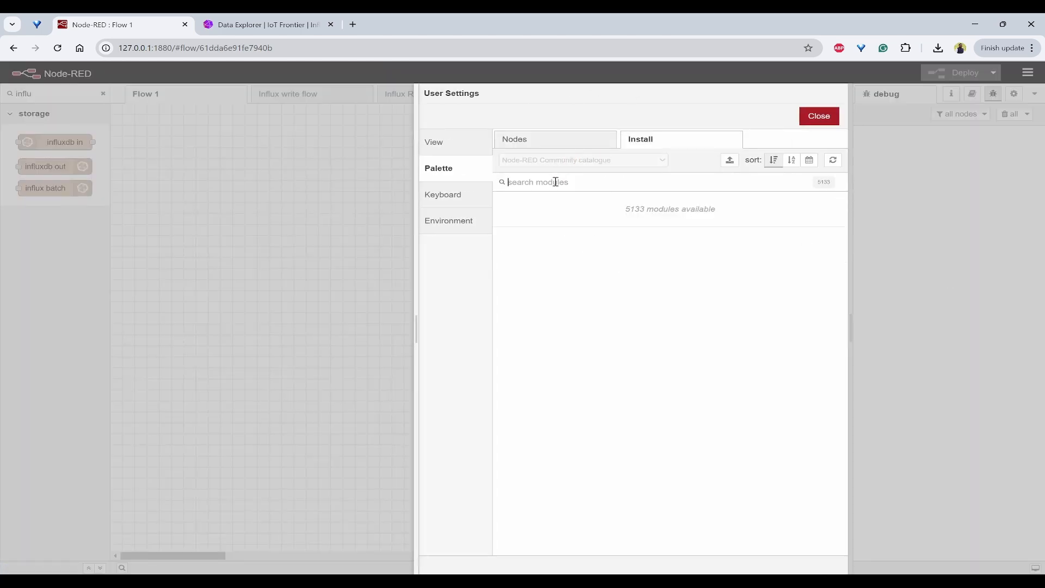
pyautogui.write('influx')
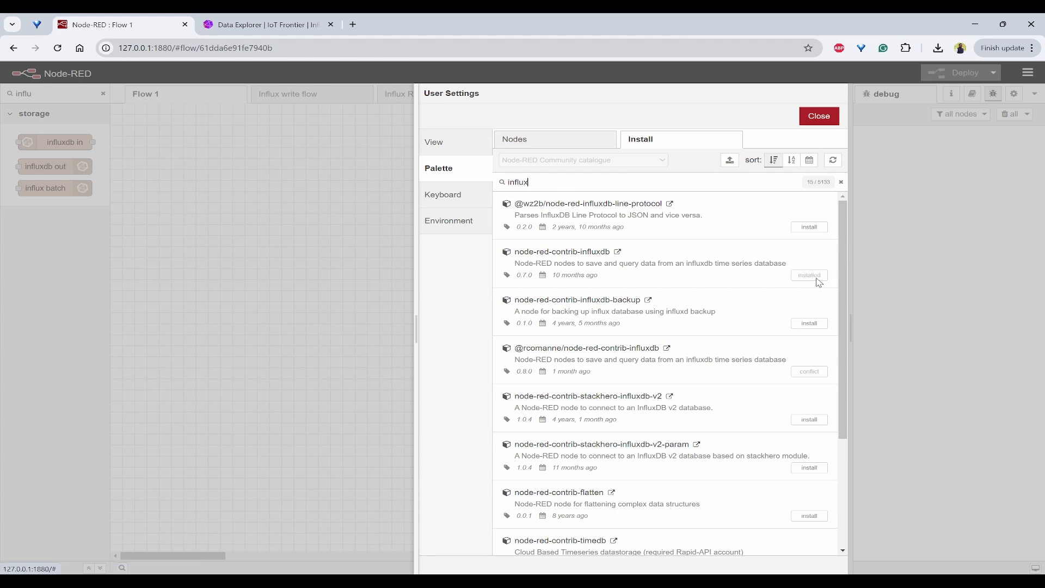
pyautogui.click(818, 117)
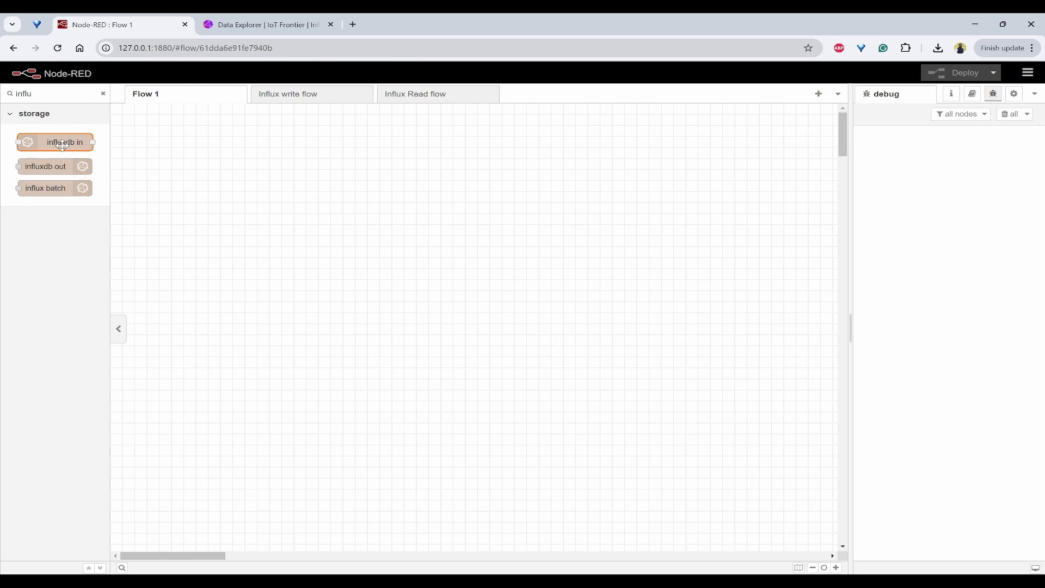
# Clear the node filter and place an inject node, a debug node and, between them, a change node in Flow 1.
pyautogui.click(102, 93)
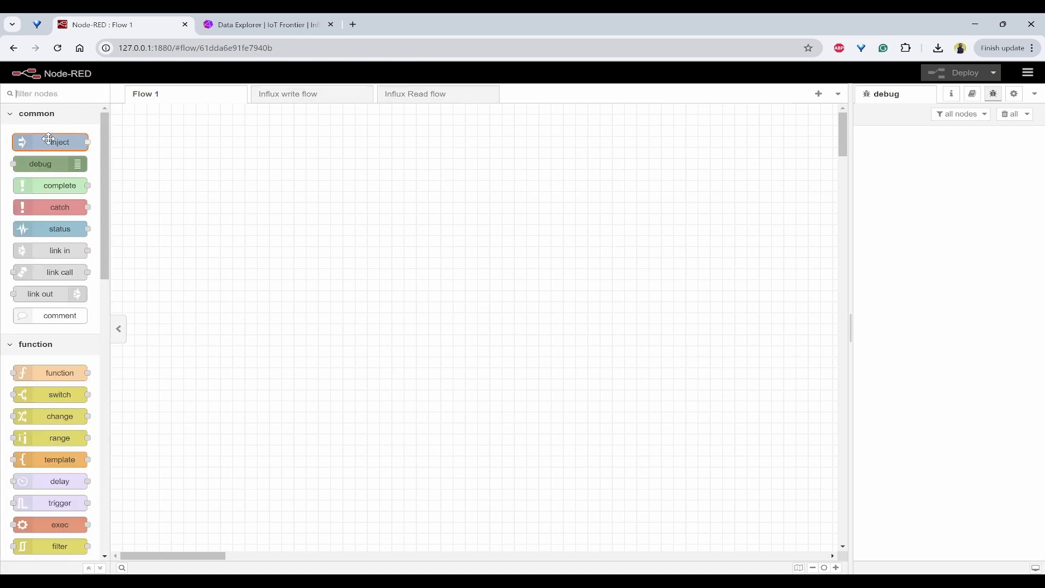
pyautogui.moveTo(49, 139); pyautogui.dragTo(263, 212)
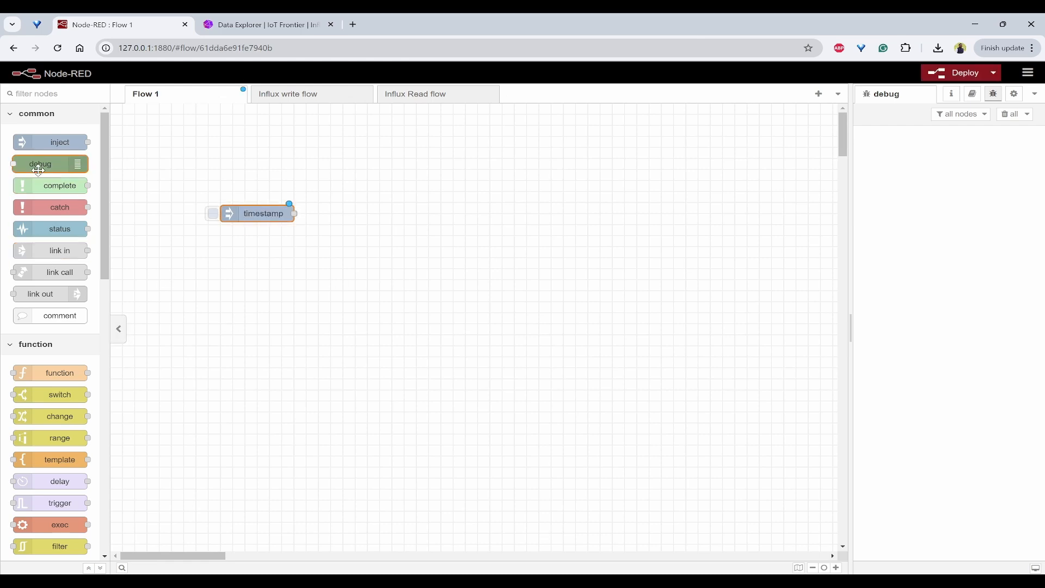
pyautogui.moveTo(40, 164); pyautogui.dragTo(635, 220)
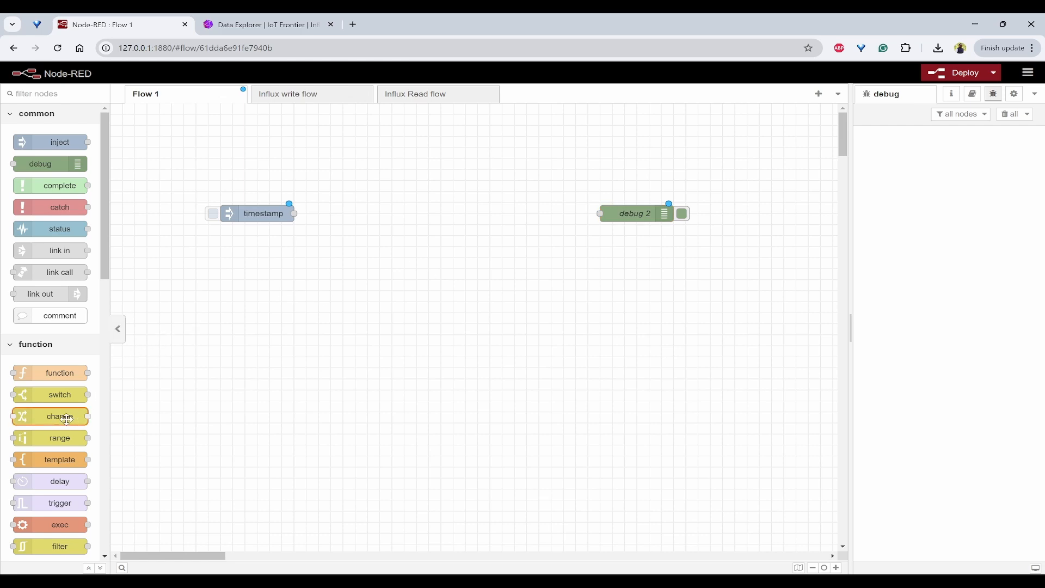
pyautogui.moveTo(42, 420); pyautogui.dragTo(390, 216)
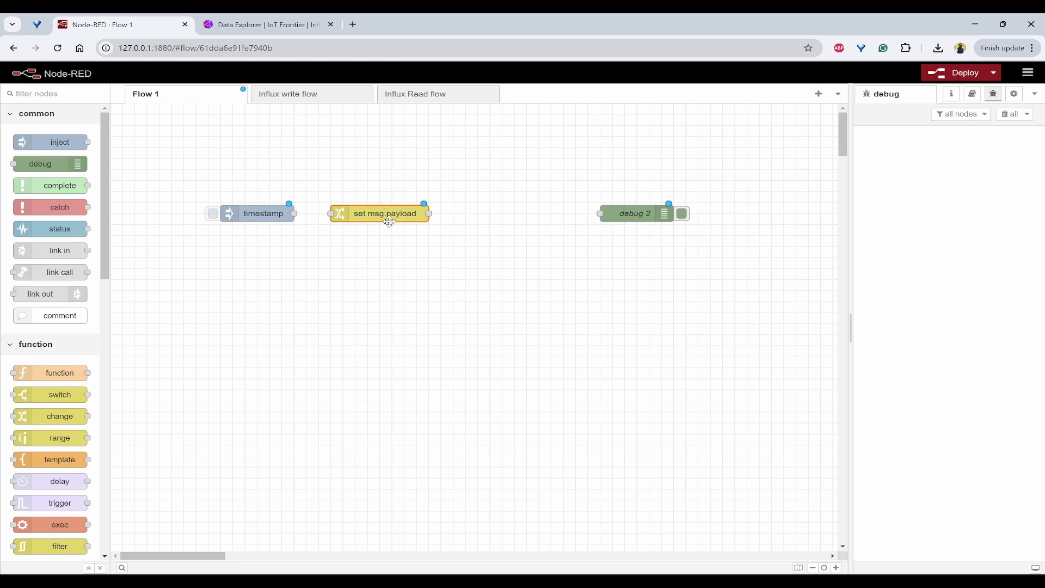
# Wire the inject node to the change node, filter the palette for "inf", and place an influxdb out node after the change node.
pyautogui.moveTo(294, 213); pyautogui.dragTo(375, 211)
pyautogui.click(50, 93)
pyautogui.write('influ')
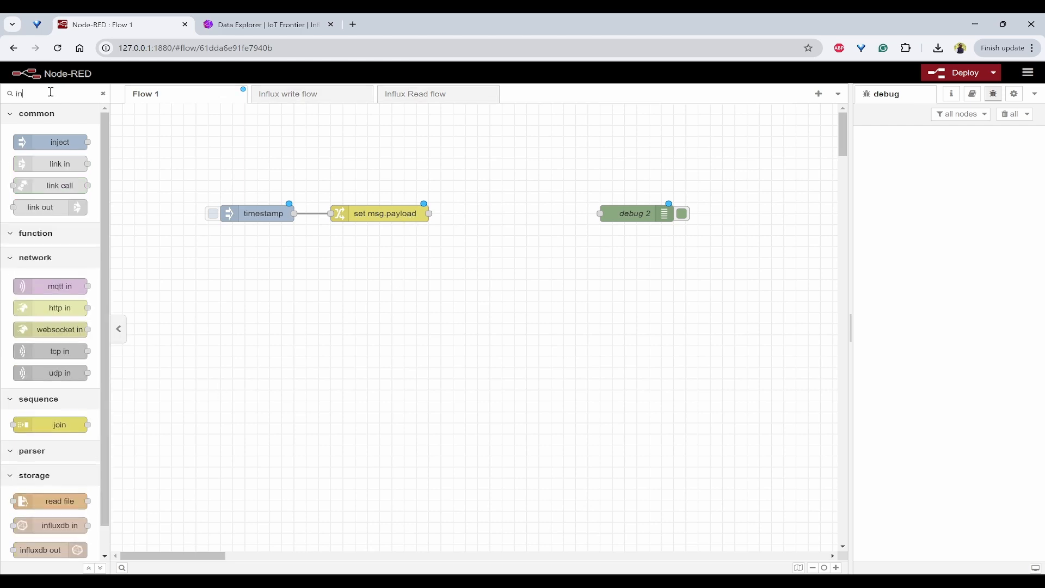
pyautogui.press('BackSpace')
pyautogui.press('BackSpace')
pyautogui.press('BackSpace')
pyautogui.write('f')
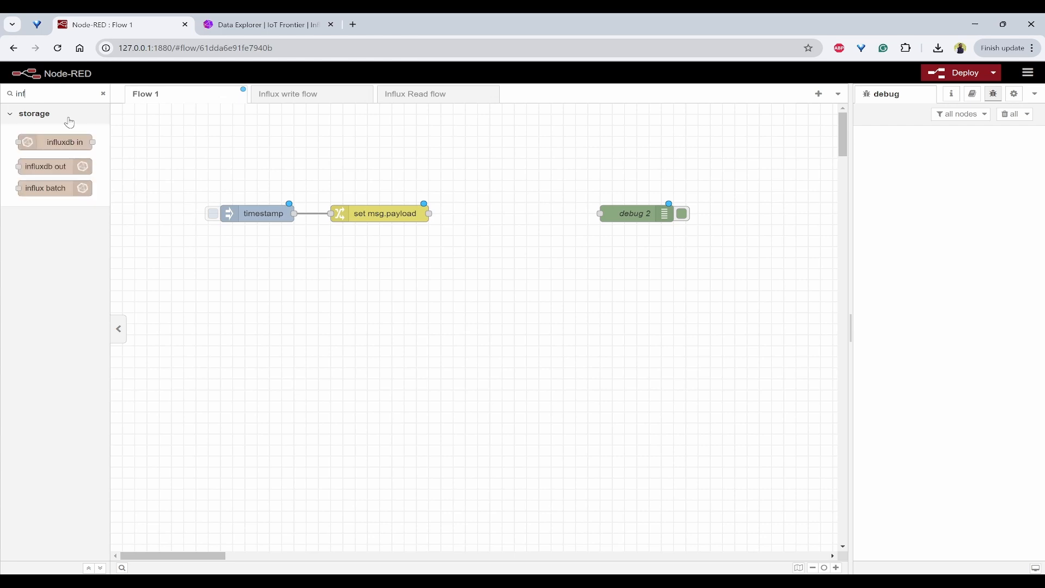
pyautogui.moveTo(73, 166); pyautogui.dragTo(544, 213)
# Move the debug node below the influxdb node and wire the change node's output to both of them.
pyautogui.moveTo(634, 213)
pyautogui.mouseDown()
pyautogui.moveTo(462, 279)
pyautogui.moveTo(524, 269)
pyautogui.mouseUp()
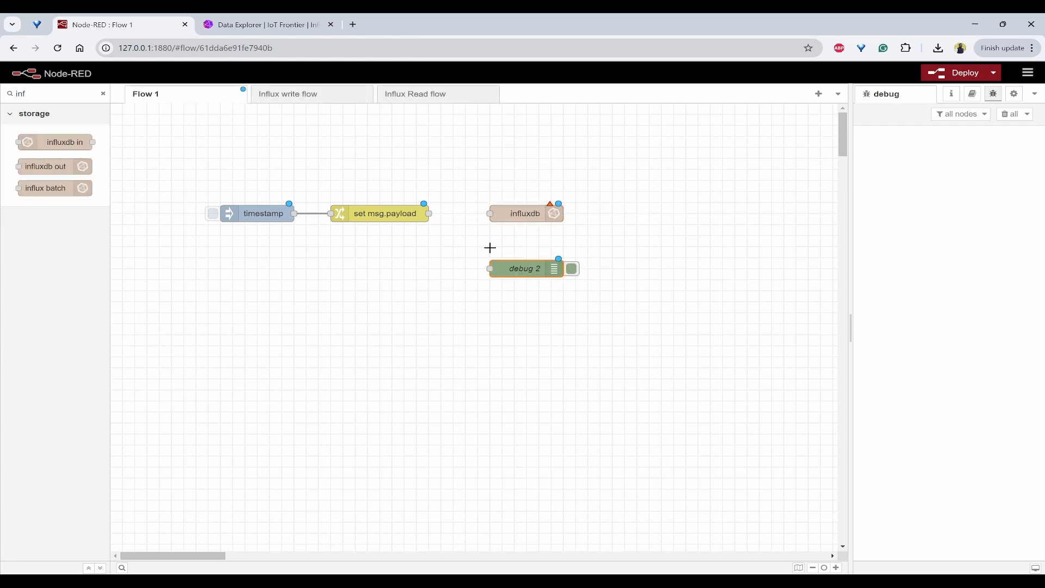
pyautogui.moveTo(429, 213)
pyautogui.mouseDown()
pyautogui.moveTo(489, 213)
pyautogui.moveTo(490, 268)
pyautogui.mouseUp()
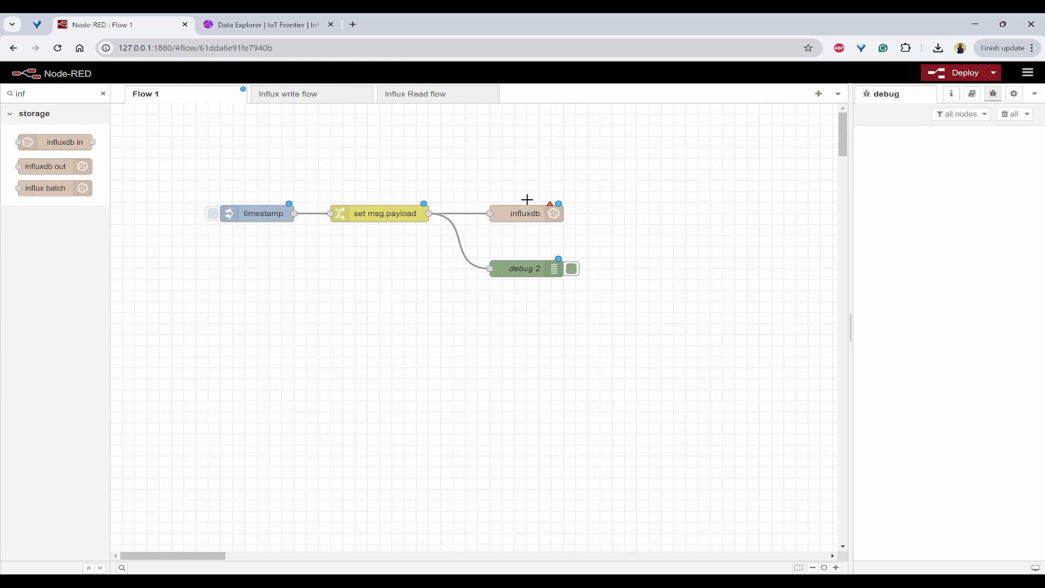
pyautogui.click(520, 269)
# Name the inject node "Send Data" and the change node "Format data".
pyautogui.doubleClick(256, 214)
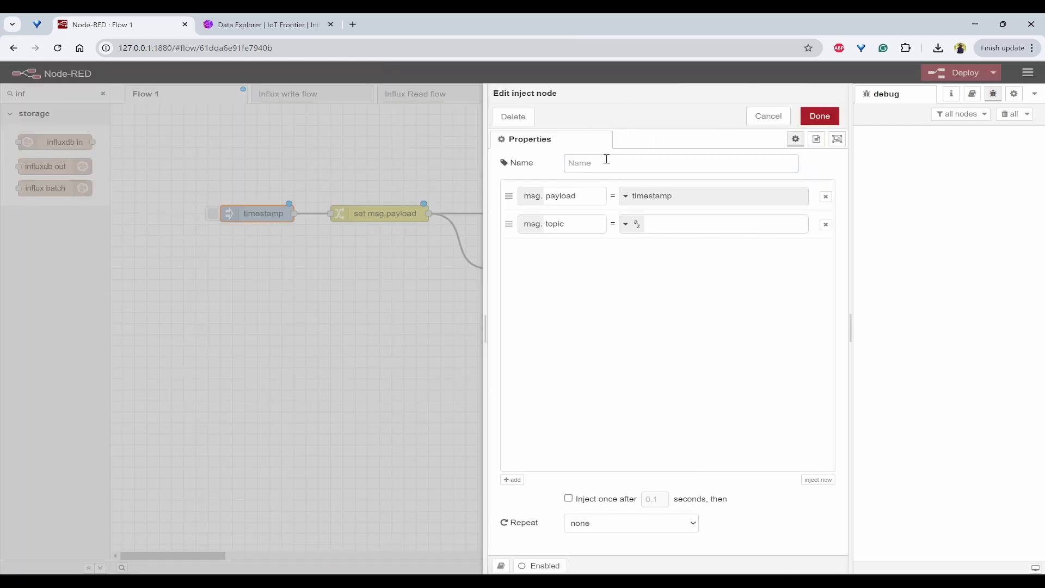
pyautogui.write('Send Data')
pyautogui.click(820, 116)
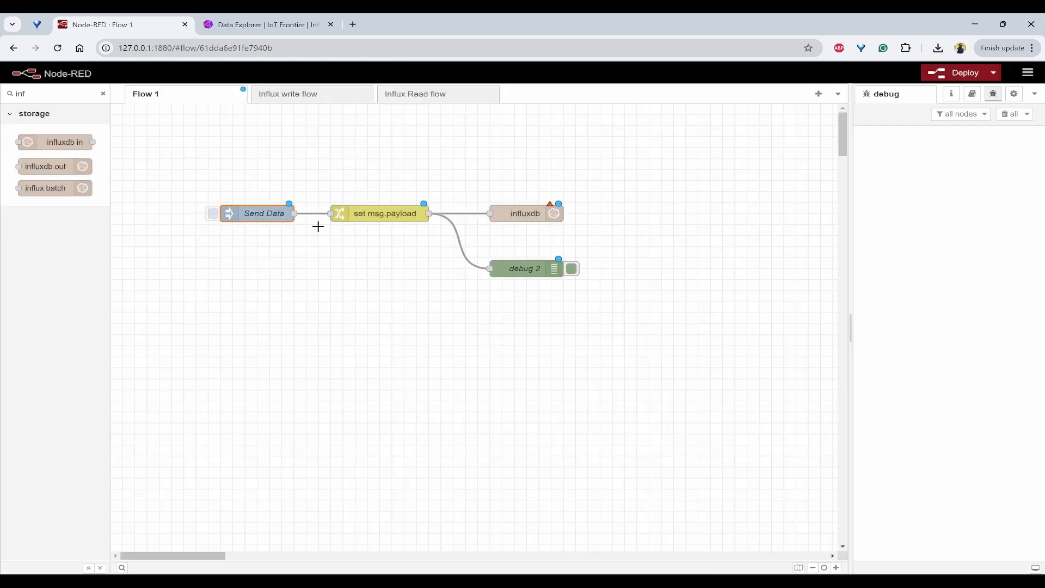
pyautogui.doubleClick(376, 211)
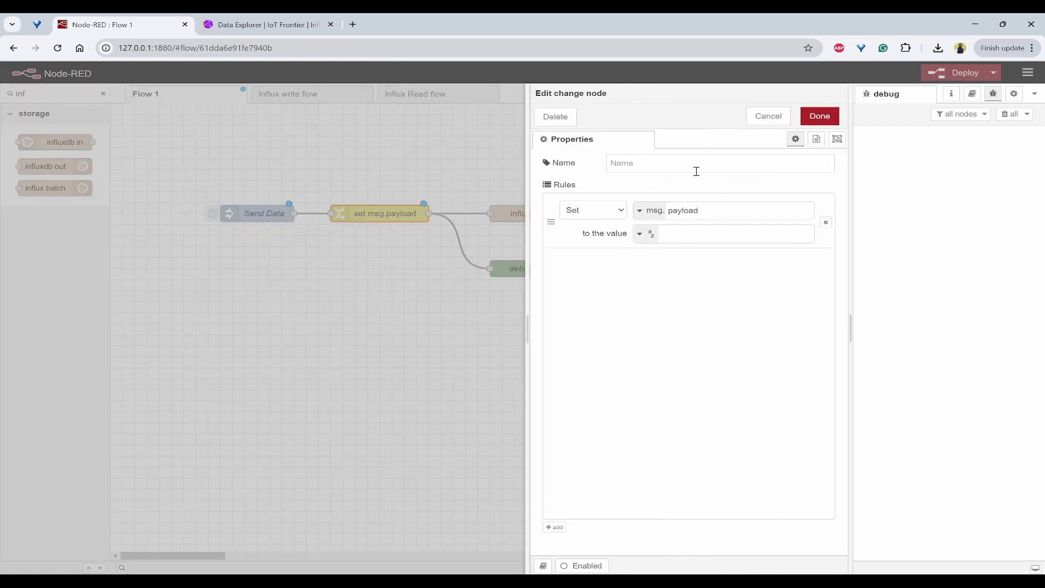
pyautogui.write('Format data')
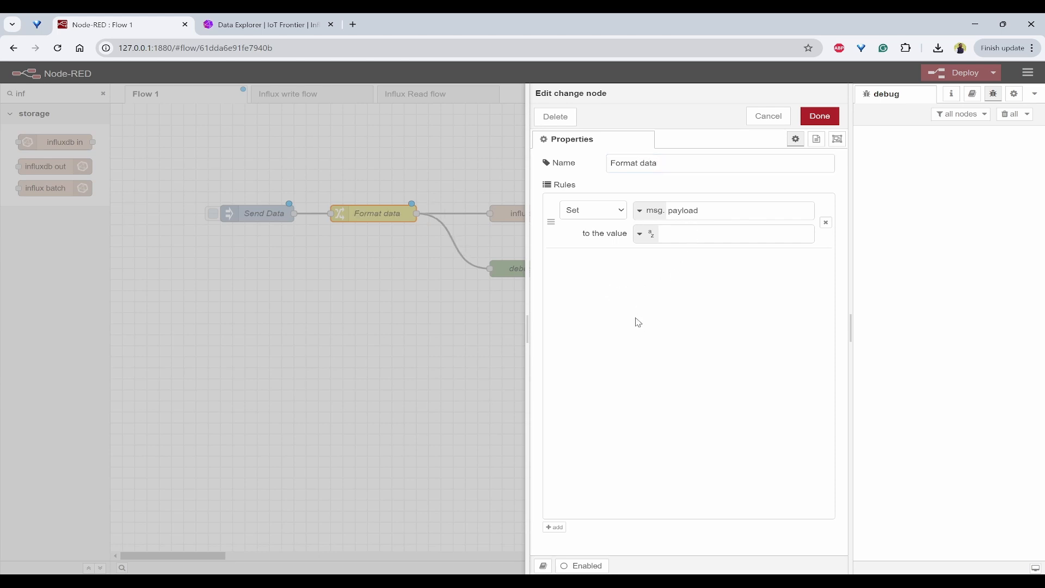
# Make the Format data node's first rule set msg.fileds.temperature to the expression 30*$random().
pyautogui.doubleClick(685, 210)
pyautogui.write('fileds')
pyautogui.press('BackSpace')
pyautogui.click(754, 229)
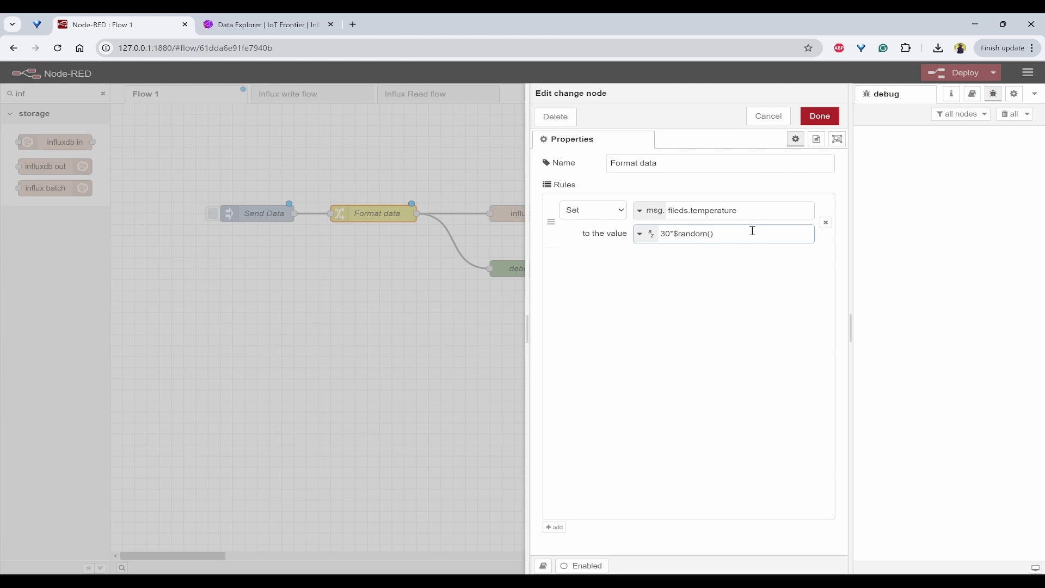
pyautogui.moveTo(734, 232); pyautogui.dragTo(677, 230)
pyautogui.click(673, 255)
pyautogui.doubleClick(665, 233)
pyautogui.click(649, 234)
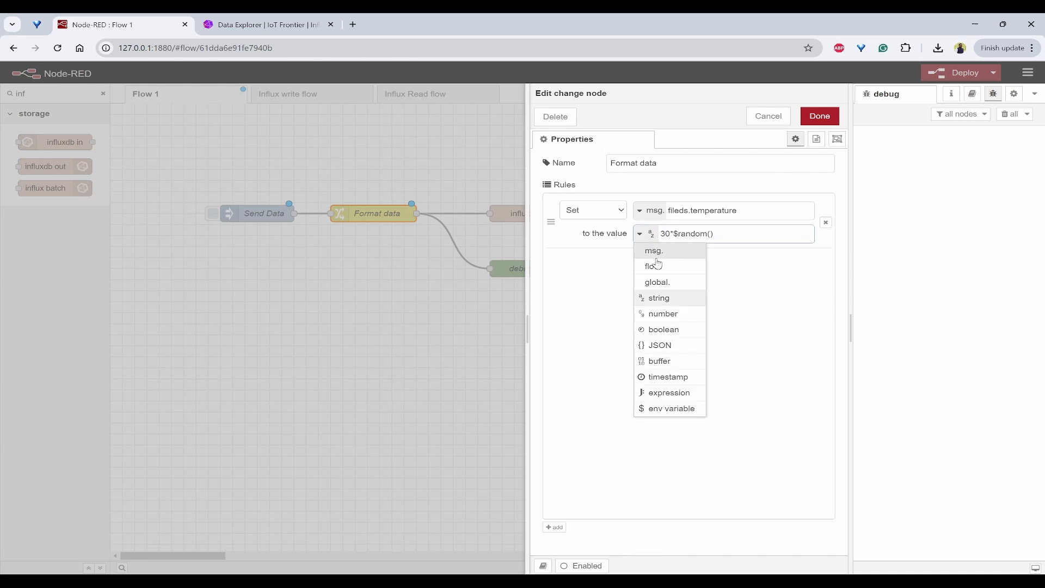
pyautogui.click(669, 393)
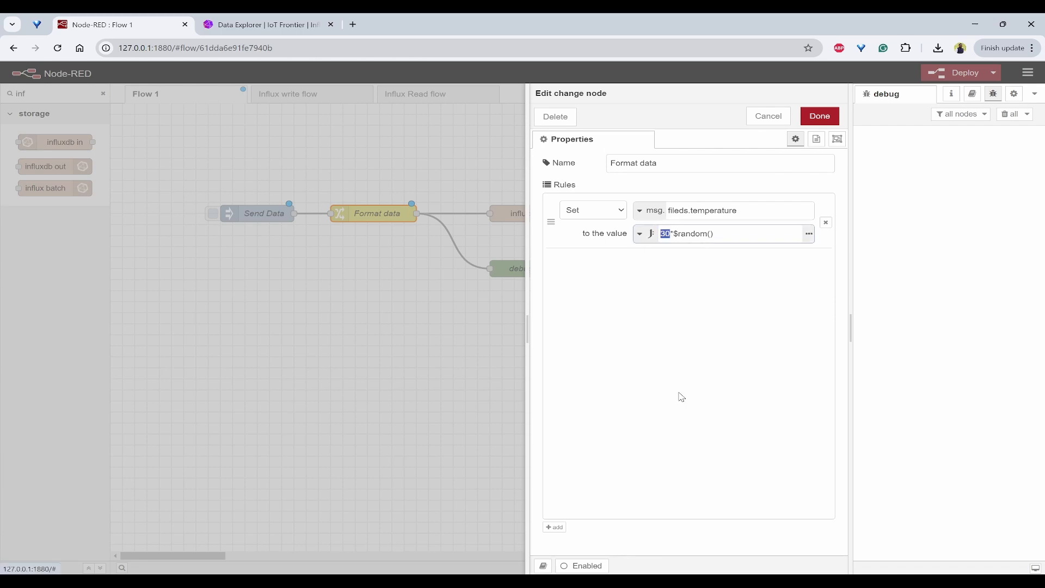
# Add a second rule that sets msg.field.humidity to the expression 50*$random().
pyautogui.click(555, 526)
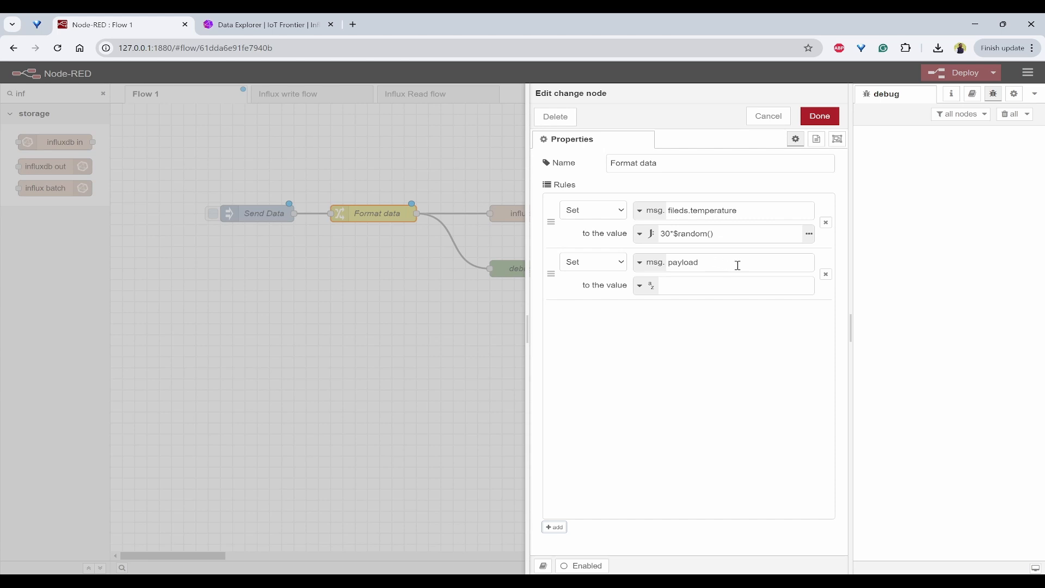
pyautogui.moveTo(738, 265); pyautogui.dragTo(619, 264)
pyautogui.write('filed')
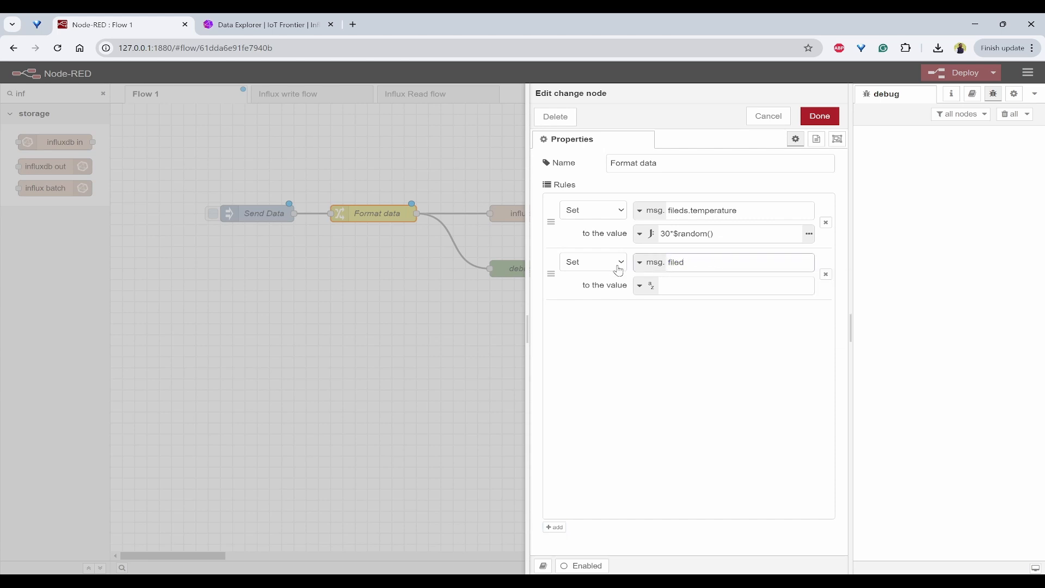
pyautogui.write('eld.humidity')
pyautogui.click(650, 285)
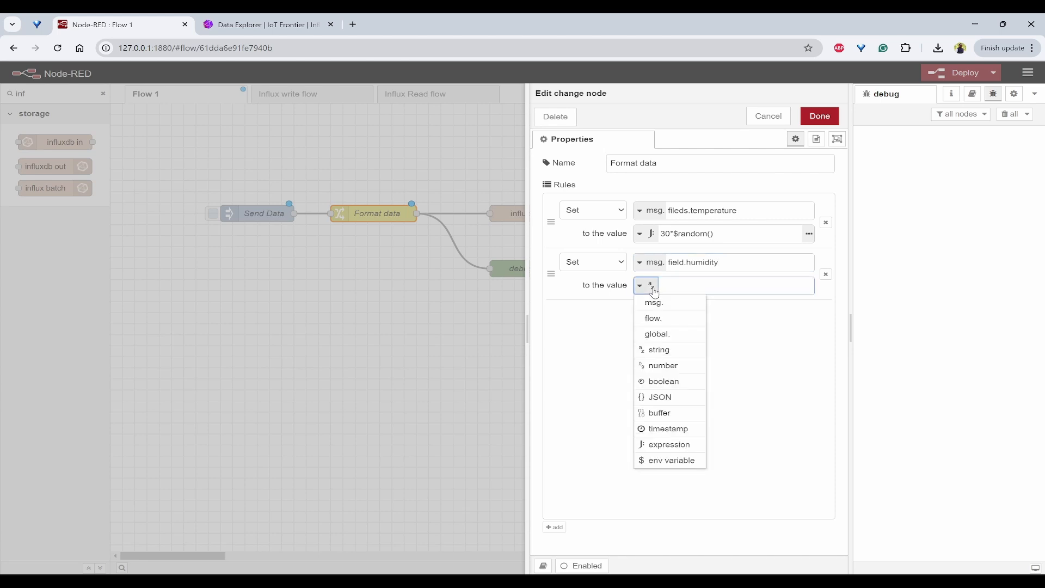
pyautogui.click(668, 443)
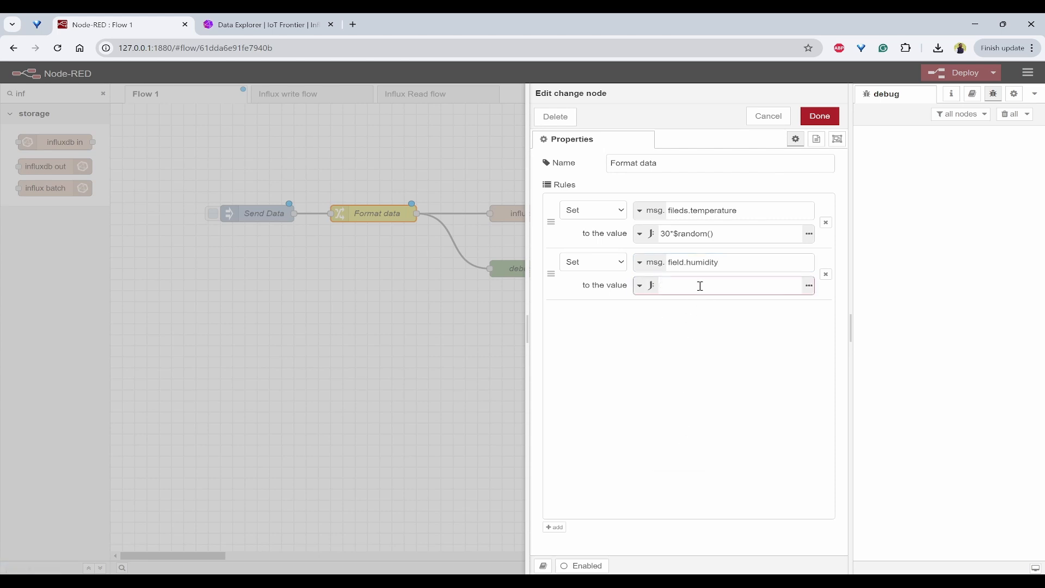
pyautogui.write('50*')
pyautogui.moveTo(708, 233); pyautogui.dragTo(672, 233)
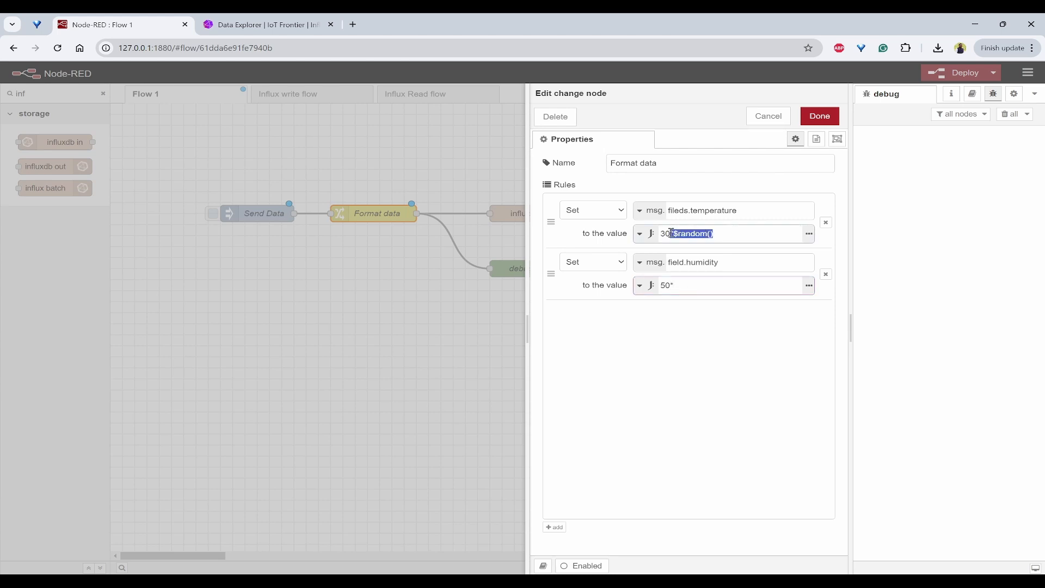
pyautogui.click(701, 285)
pyautogui.write('*$random()')
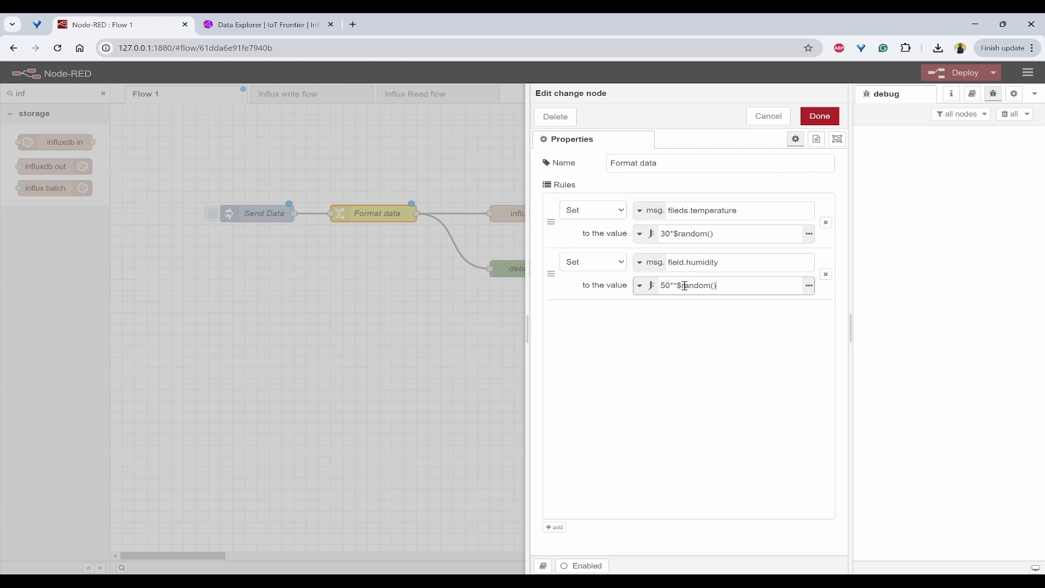
pyautogui.press('BackSpace')
# Add a third rule that sets msg.tags.timestamp to the timestamp value type.
pyautogui.click(560, 528)
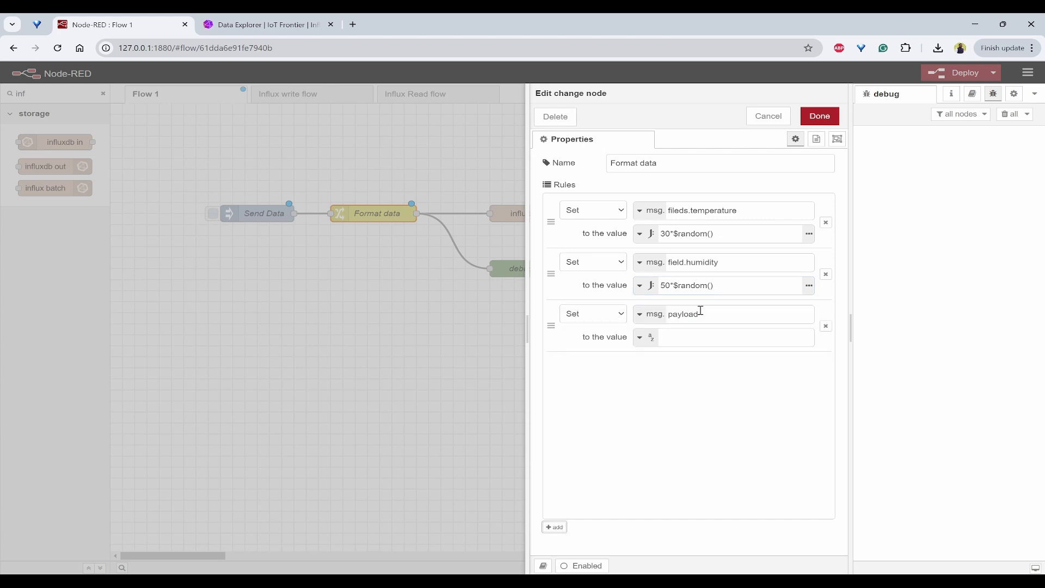
pyautogui.doubleClick(726, 313)
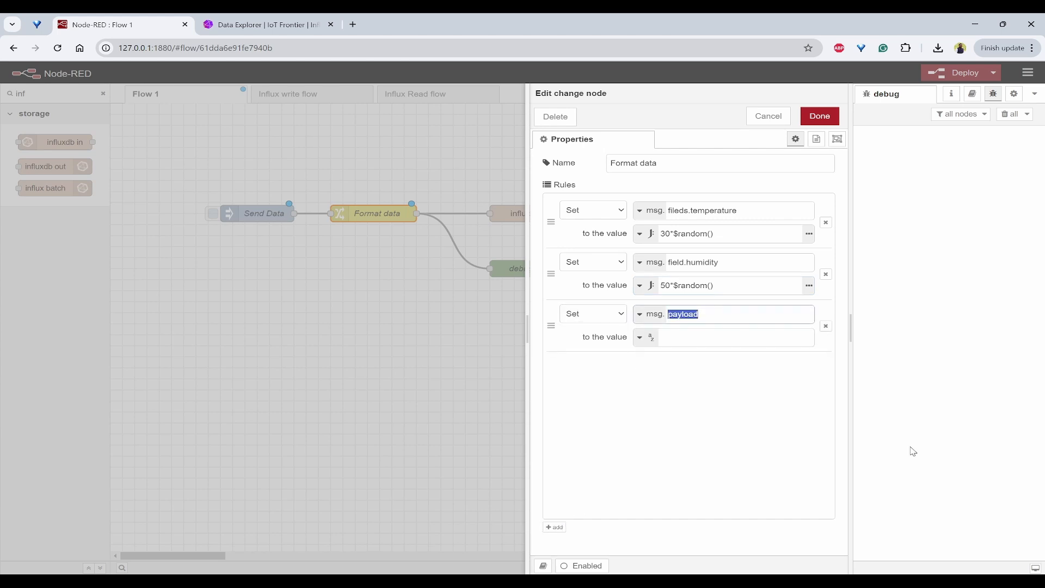
pyautogui.write('tags.timestamp')
pyautogui.click(641, 338)
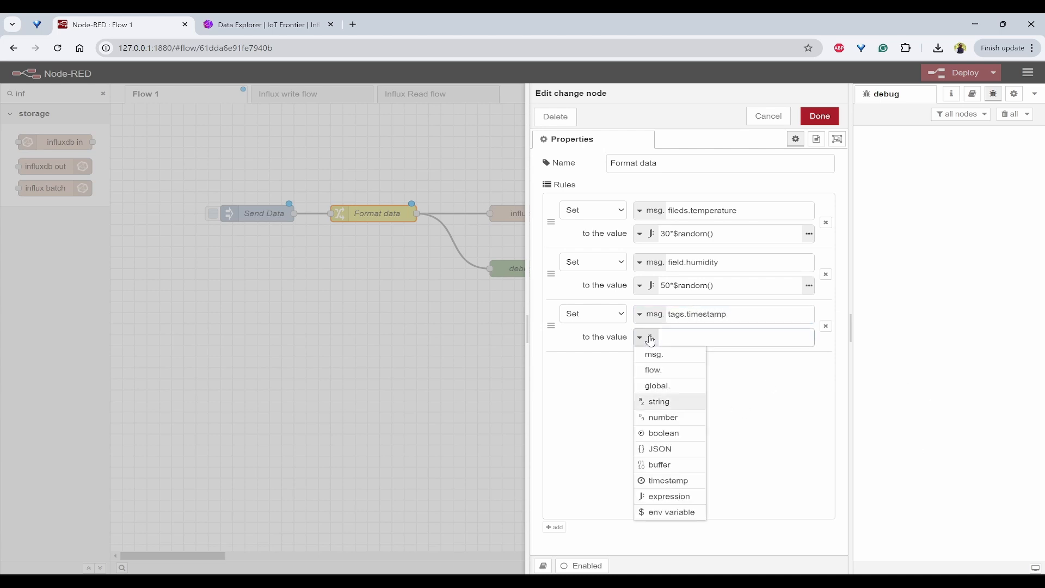
pyautogui.click(680, 481)
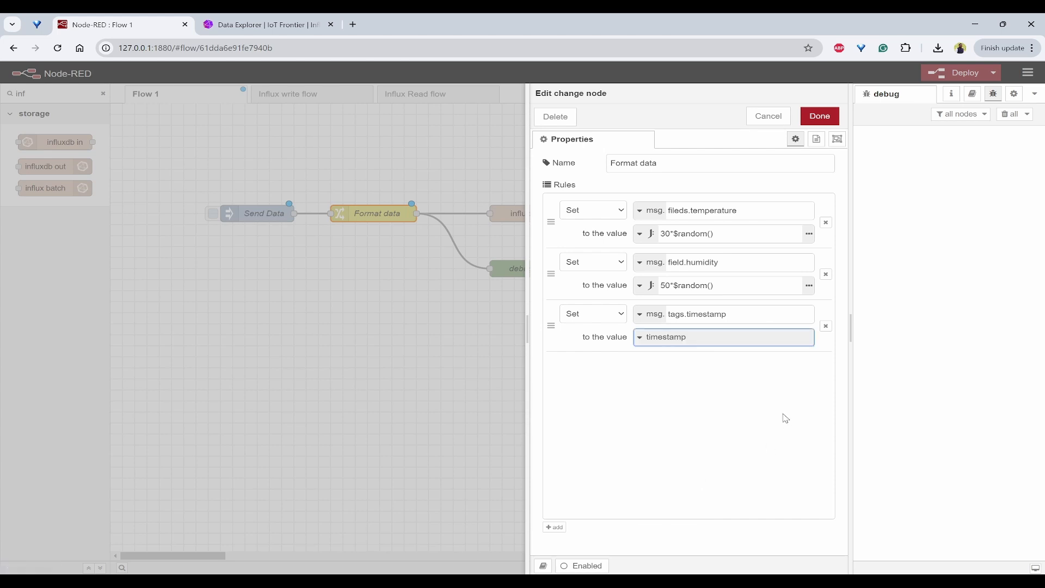
# Add a fourth rule that sets msg.payload to the expression $append(fields,tags), and finish editing the change node.
pyautogui.click(559, 527)
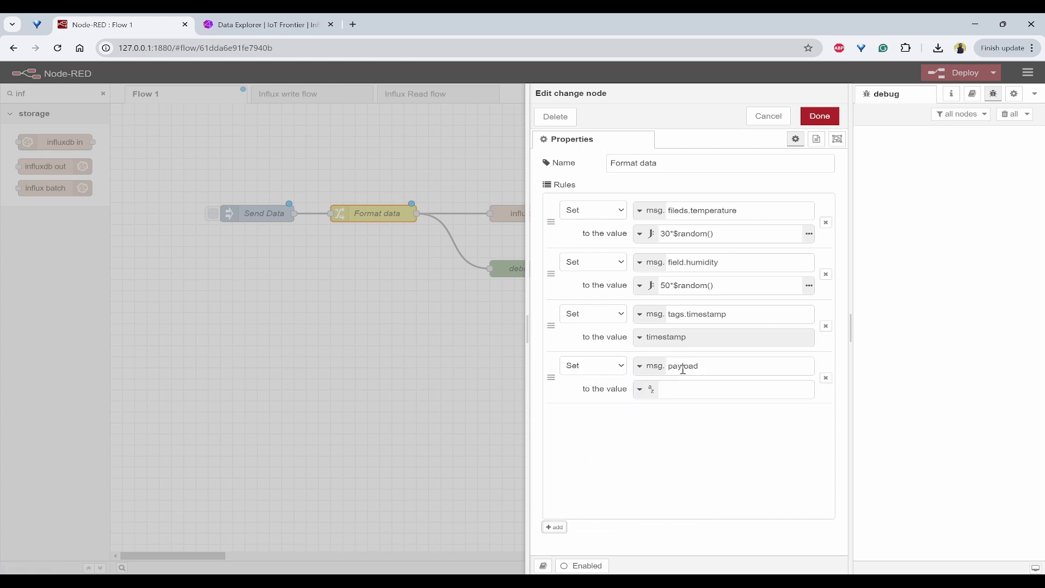
pyautogui.click(644, 389)
pyautogui.click(655, 550)
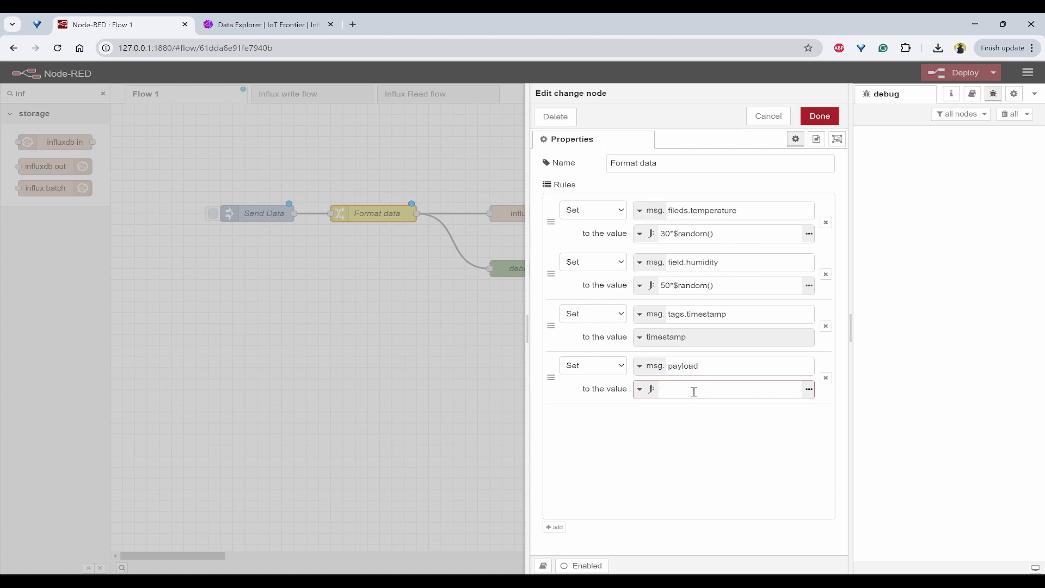
pyautogui.write('$')
pyautogui.write('append(fields,tags)')
pyautogui.click(649, 500)
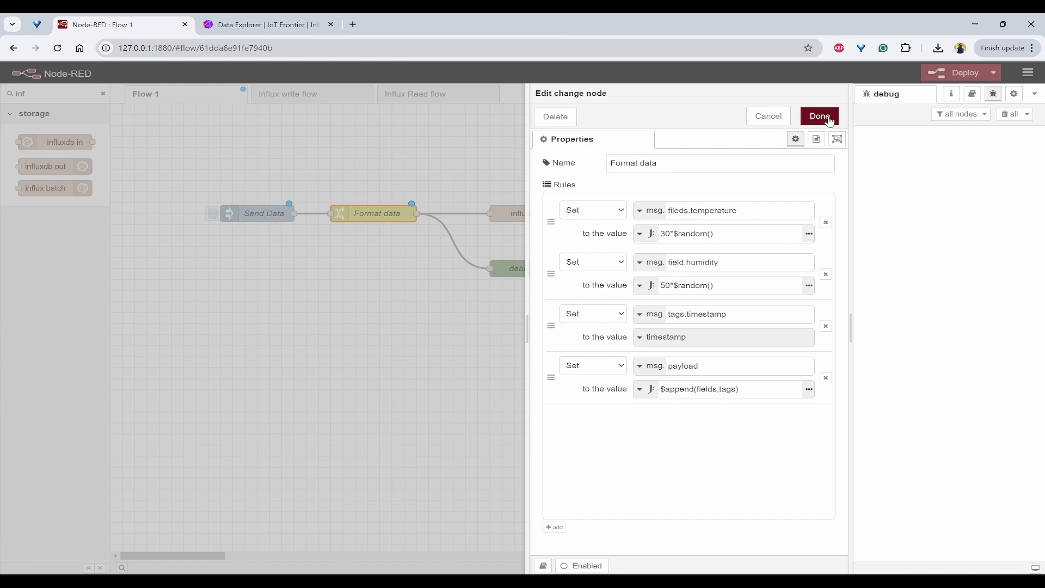
pyautogui.click(829, 121)
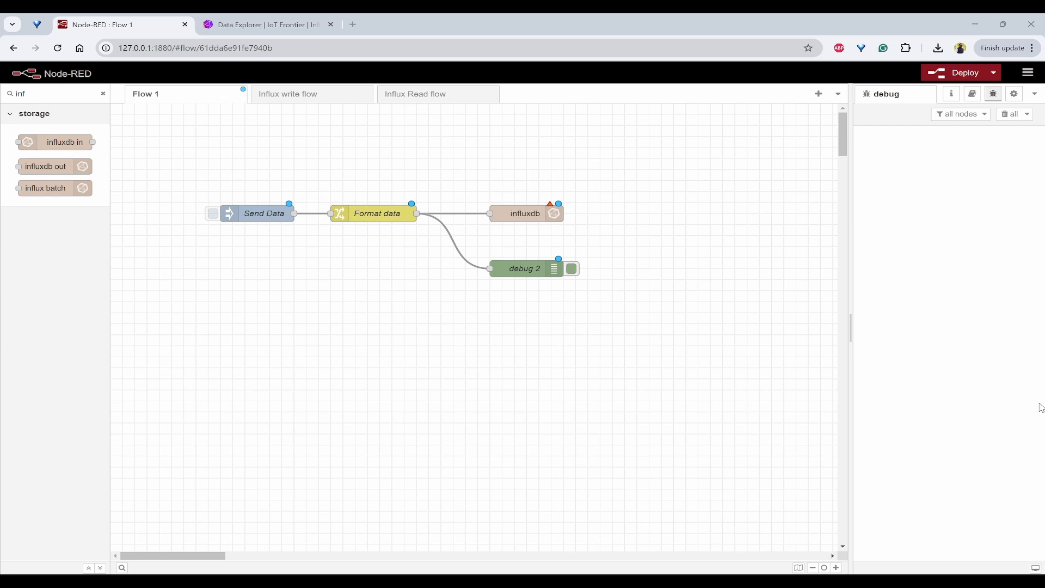
# Open the influxdb out node's properties and name it "Send data to Influx".
pyautogui.doubleClick(536, 215)
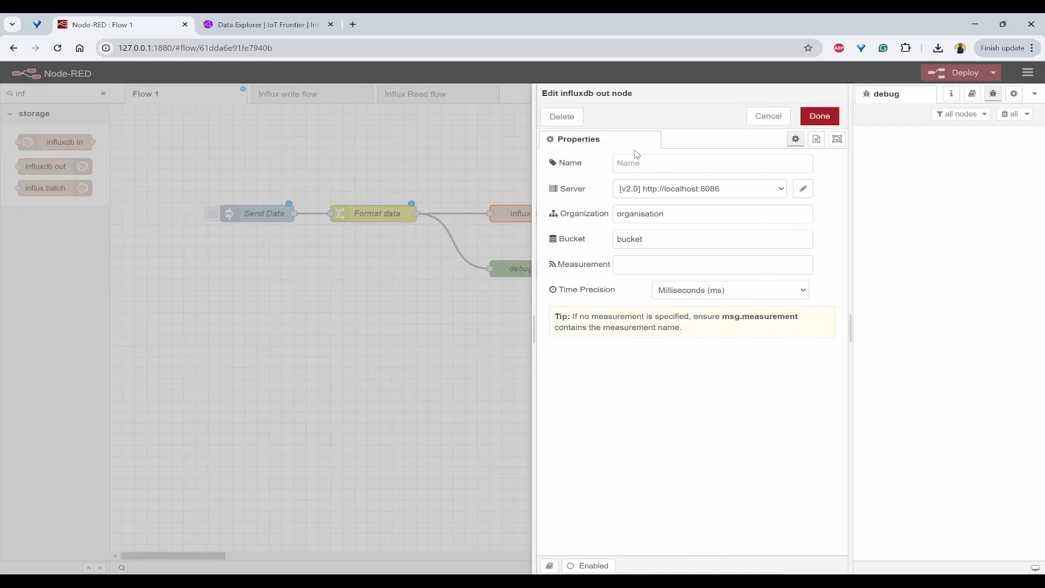
pyautogui.click(665, 163)
pyautogui.write('Send data to Influx')
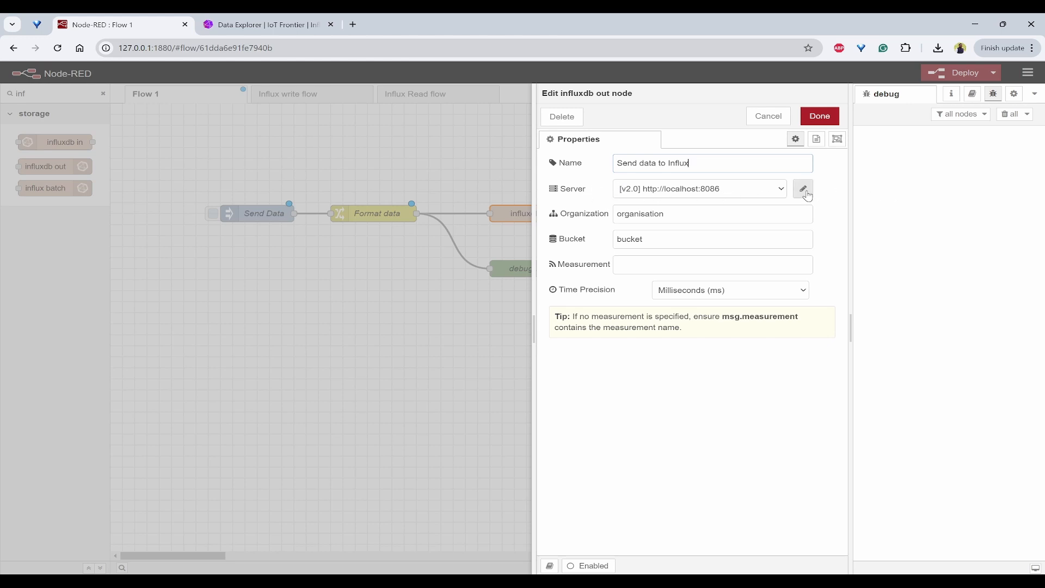
pyautogui.press('Escape')
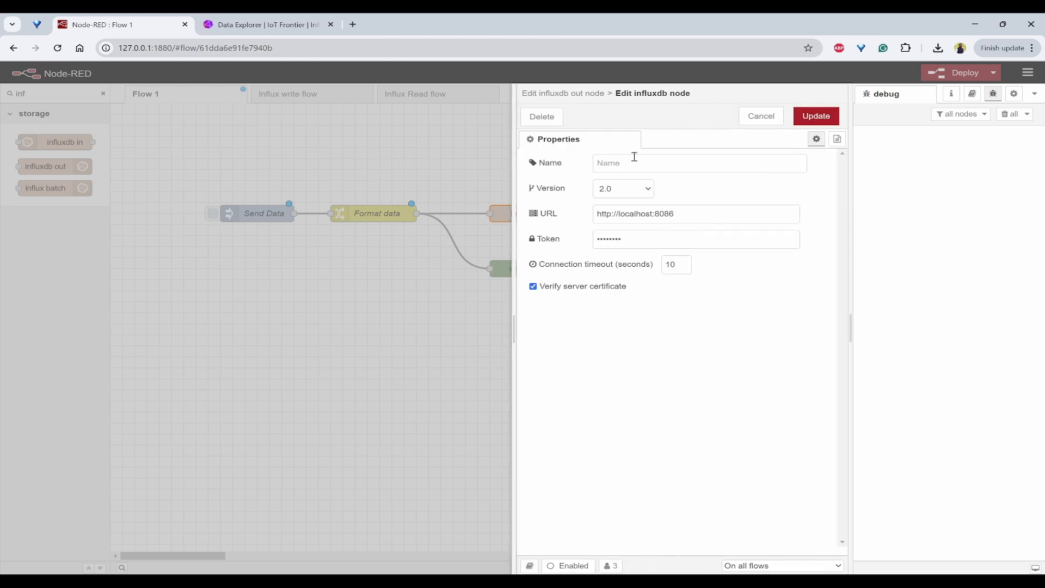
pyautogui.click(637, 197)
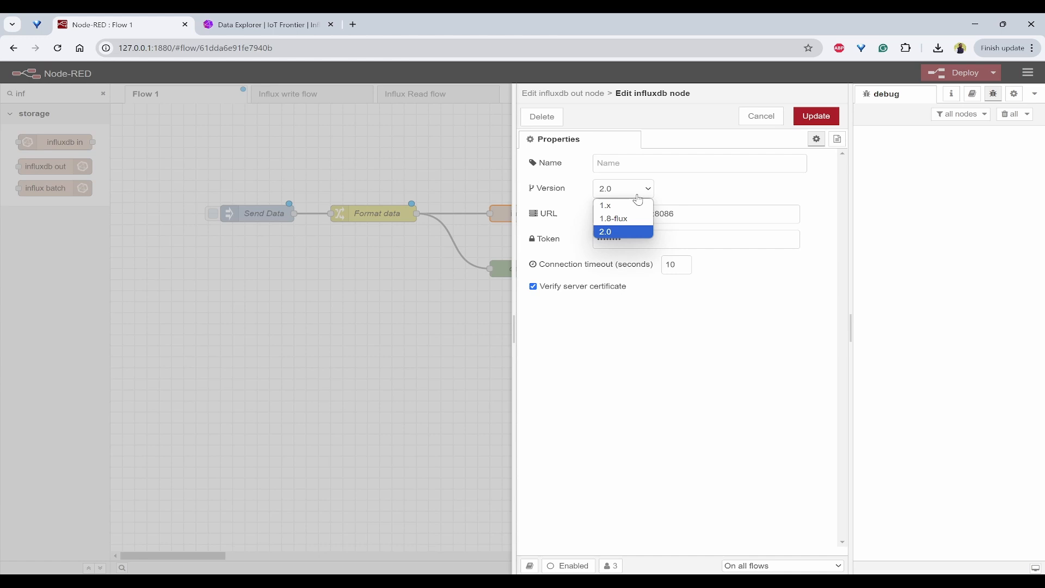
pyautogui.click(627, 233)
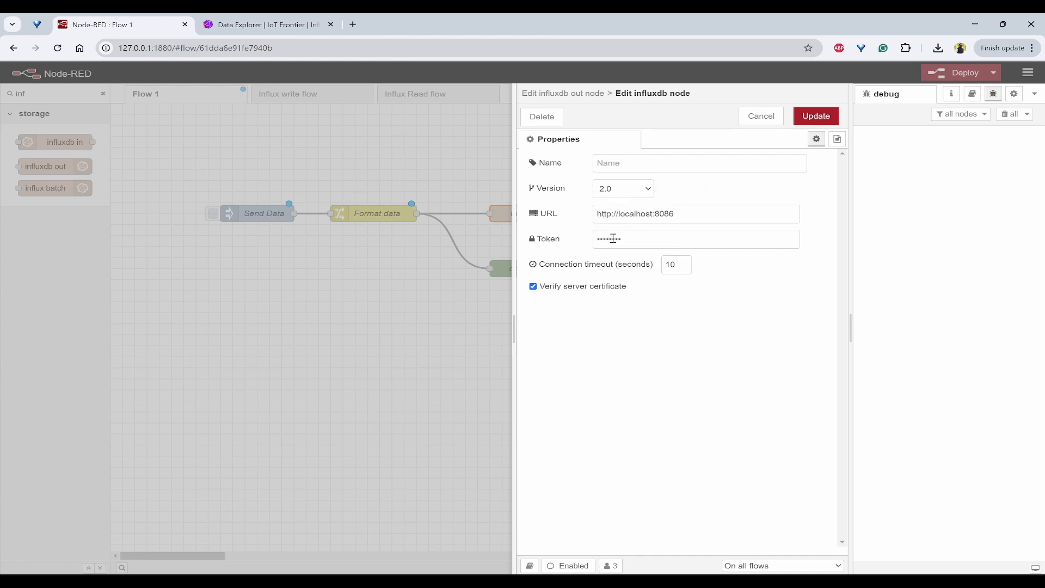
pyautogui.click(665, 212)
pyautogui.press('Tab')
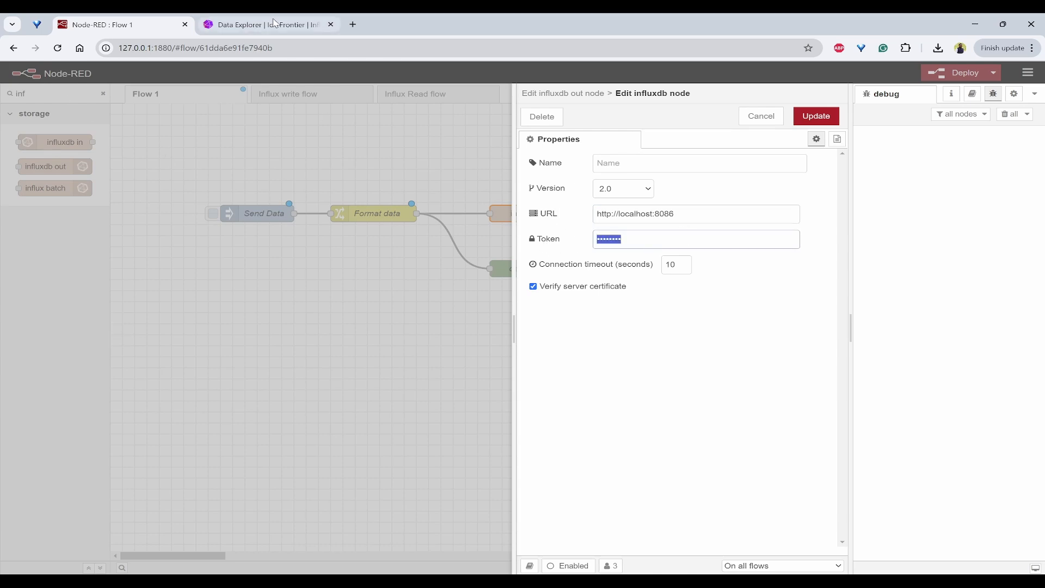
# Switch to InfluxDB and open the summary of the "nodered token" API token to check its permissions.
pyautogui.click(273, 24)
pyautogui.click(26, 158)
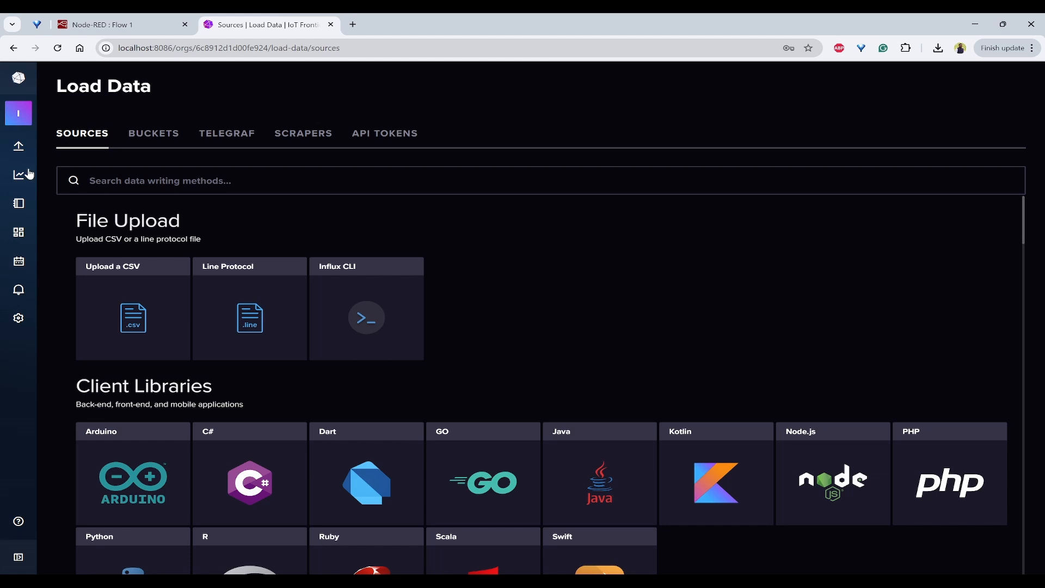
pyautogui.moveTo(20, 147)
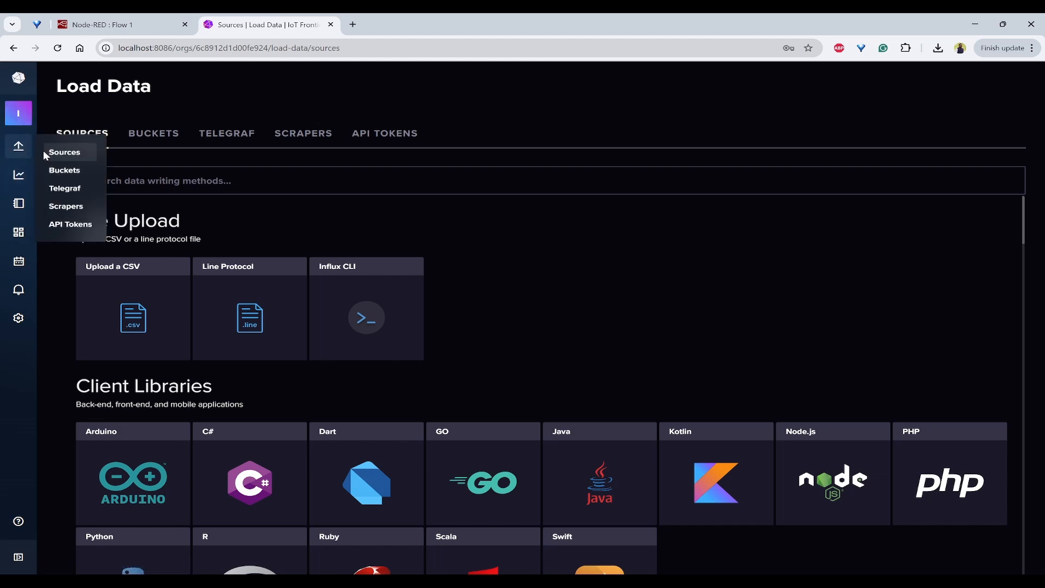
pyautogui.click(76, 225)
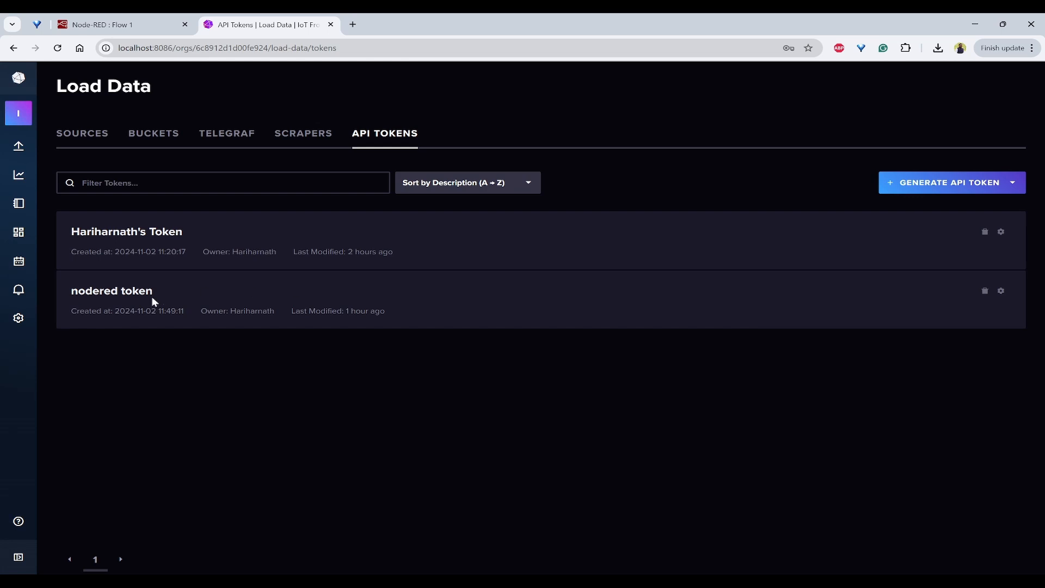
pyautogui.click(108, 294)
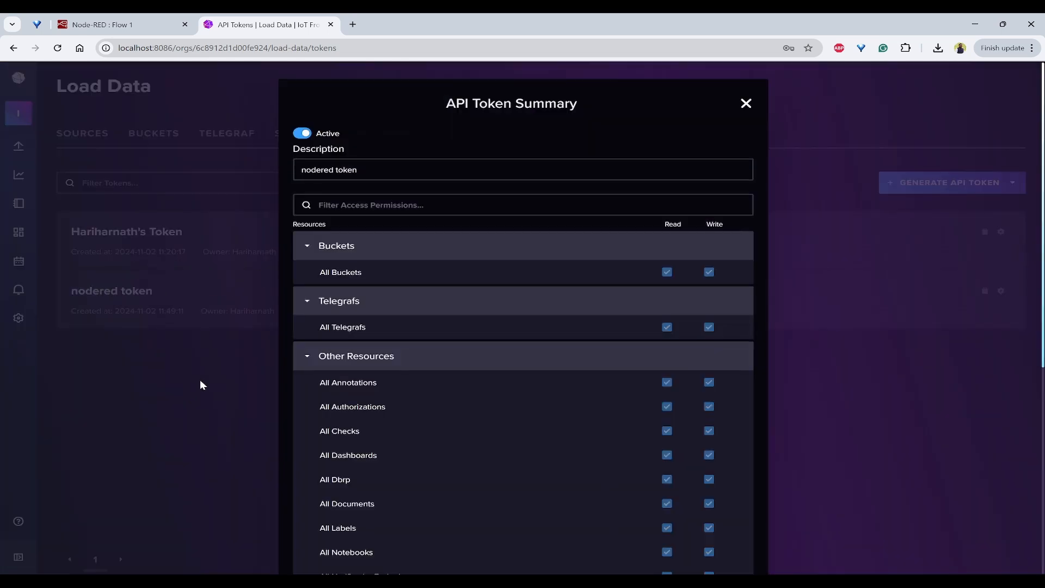
# Close the token summary and generate an all-access API token described as "node red 2", selecting its value before closing the dialog.
pyautogui.click(746, 103)
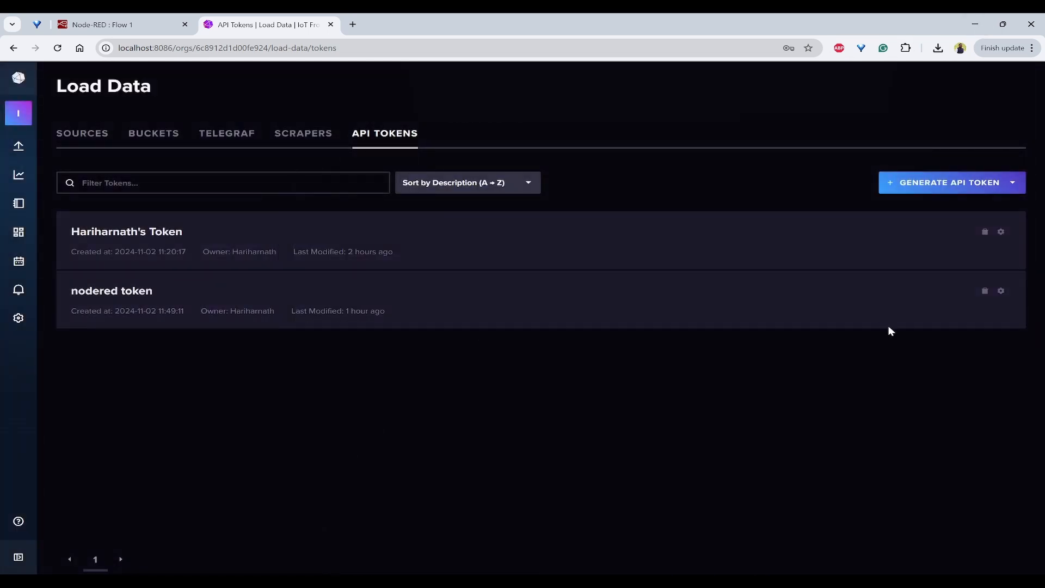
pyautogui.click(944, 186)
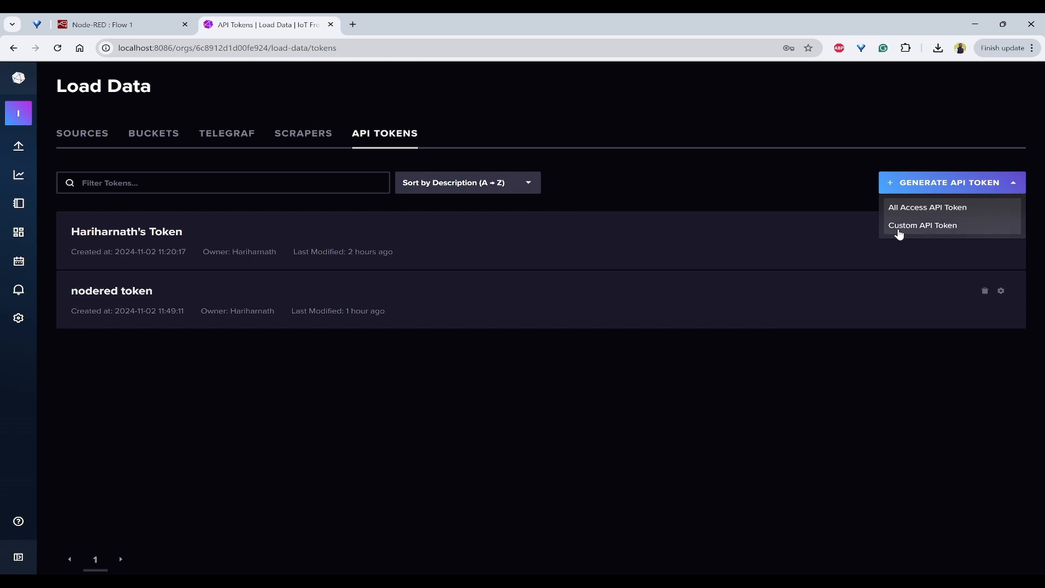
pyautogui.click(937, 207)
pyautogui.click(450, 343)
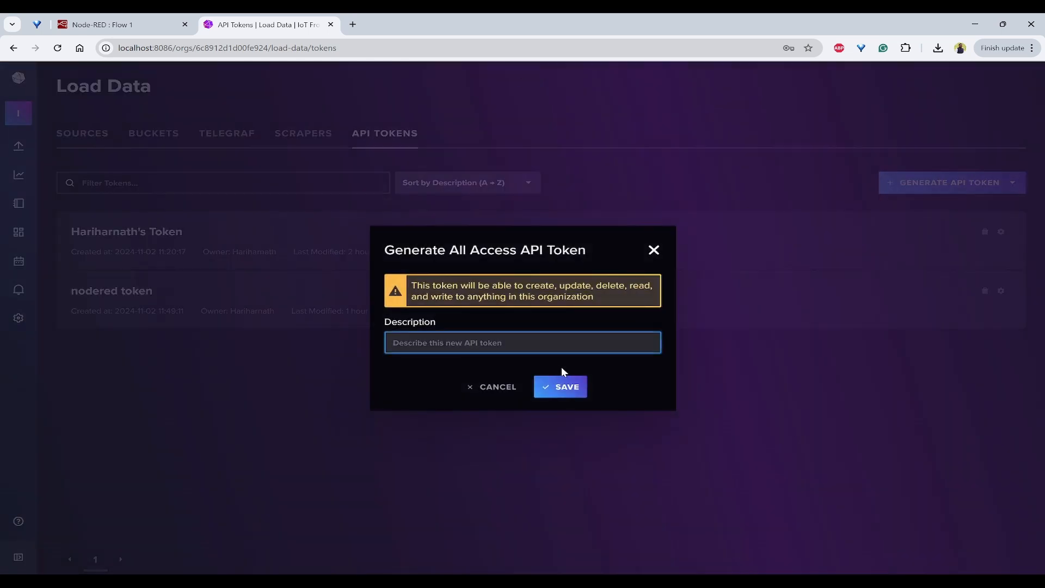
pyautogui.write('node red 2')
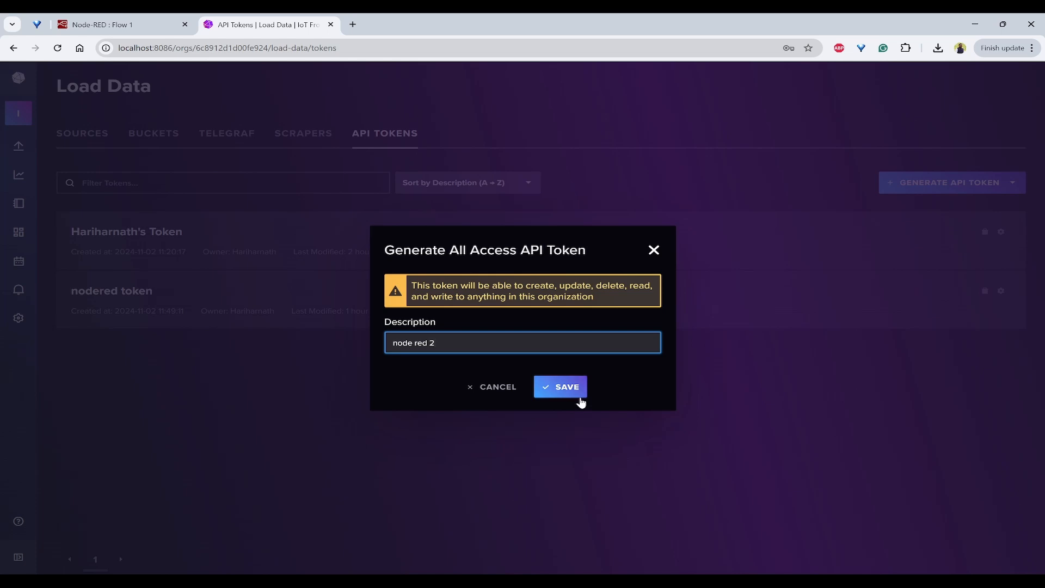
pyautogui.click(567, 388)
pyautogui.moveTo(411, 347); pyautogui.dragTo(318, 330)
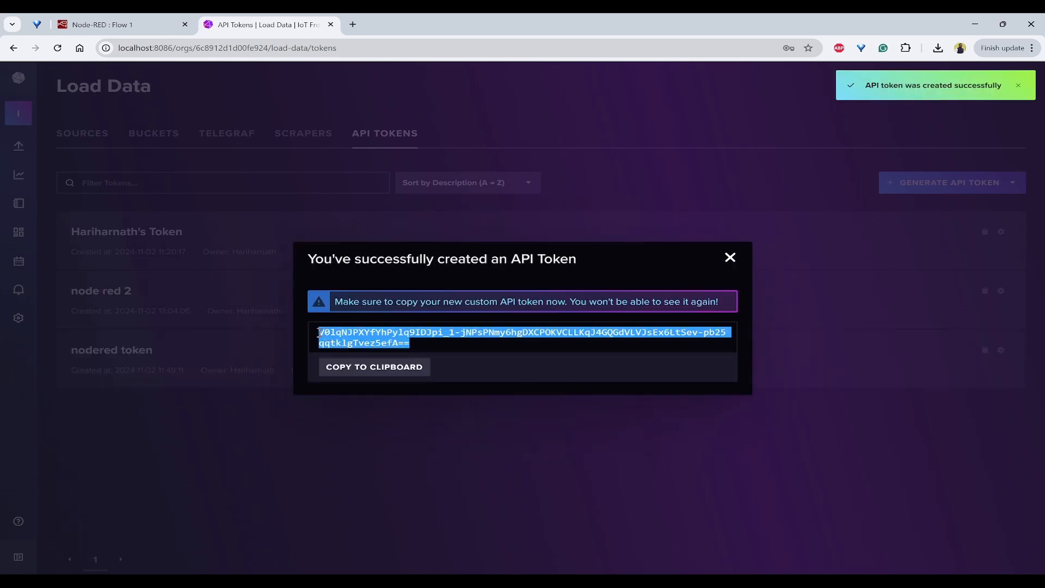
pyautogui.click(727, 258)
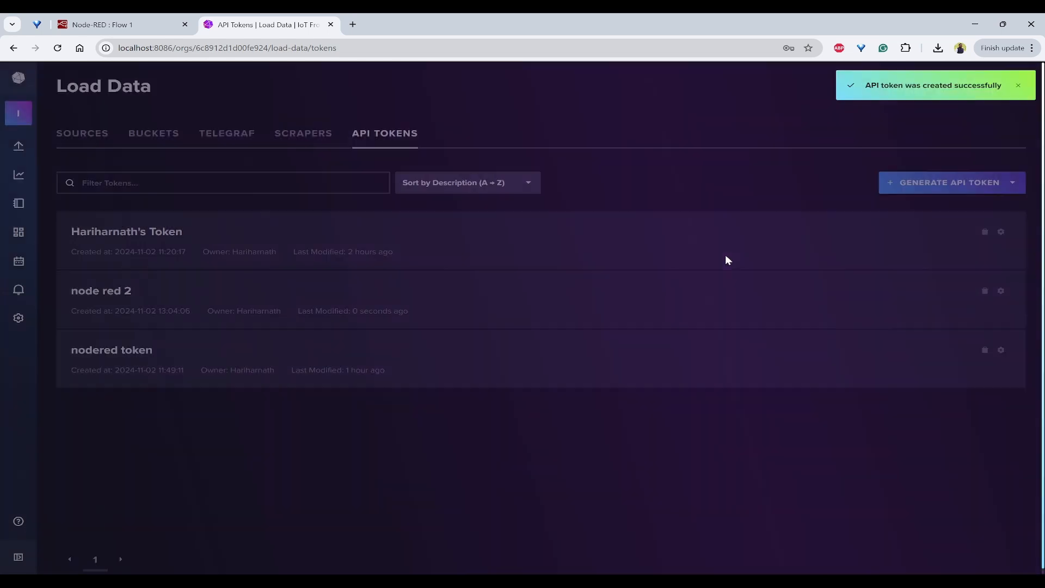
# Switch to Node-RED, cancel the server configuration edit, and set the influxdb out node's organization to IoT Frontier.
pyautogui.click(103, 25)
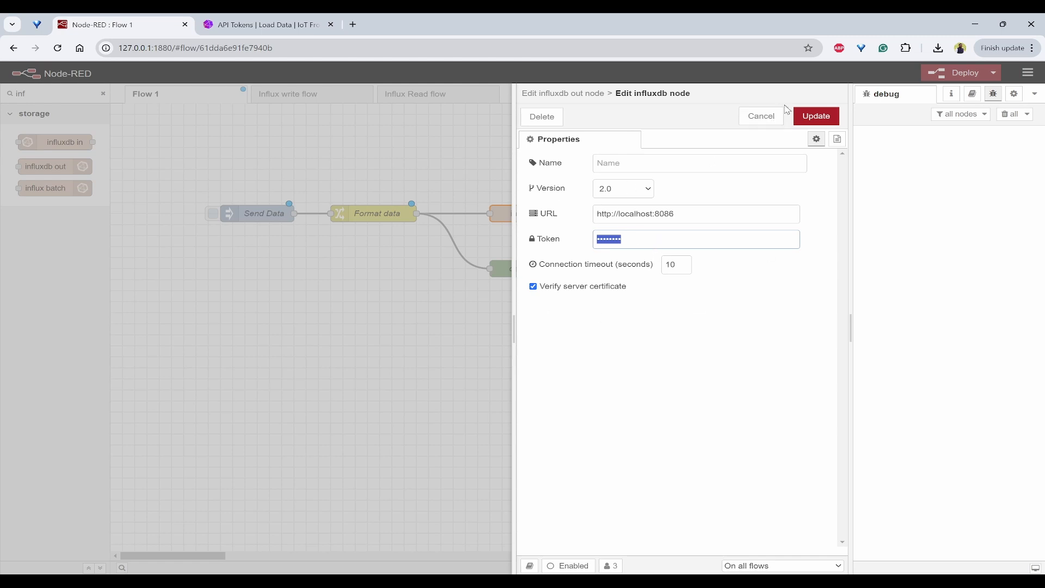
pyautogui.click(760, 116)
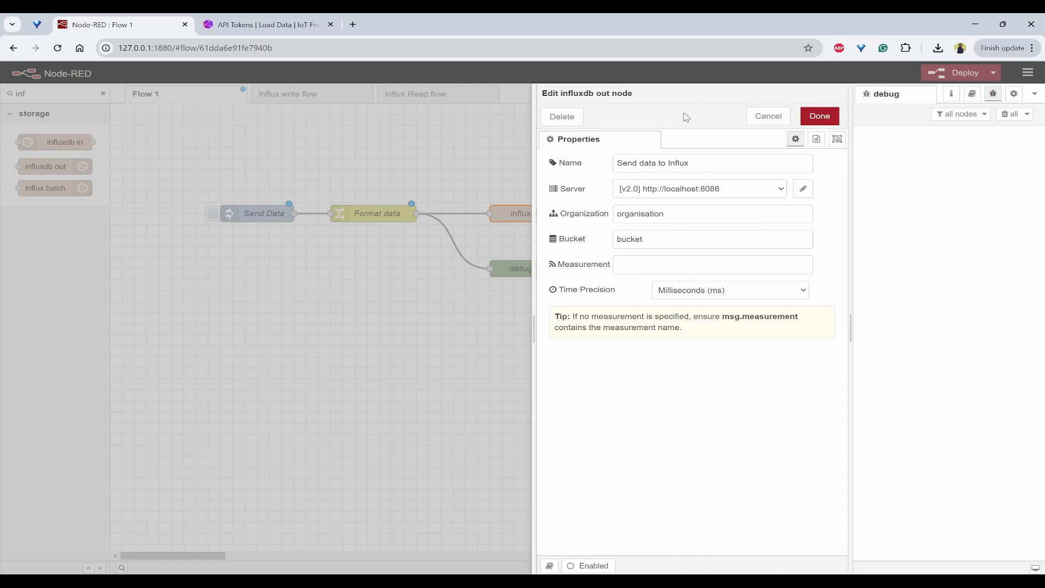
pyautogui.moveTo(731, 213); pyautogui.dragTo(510, 220)
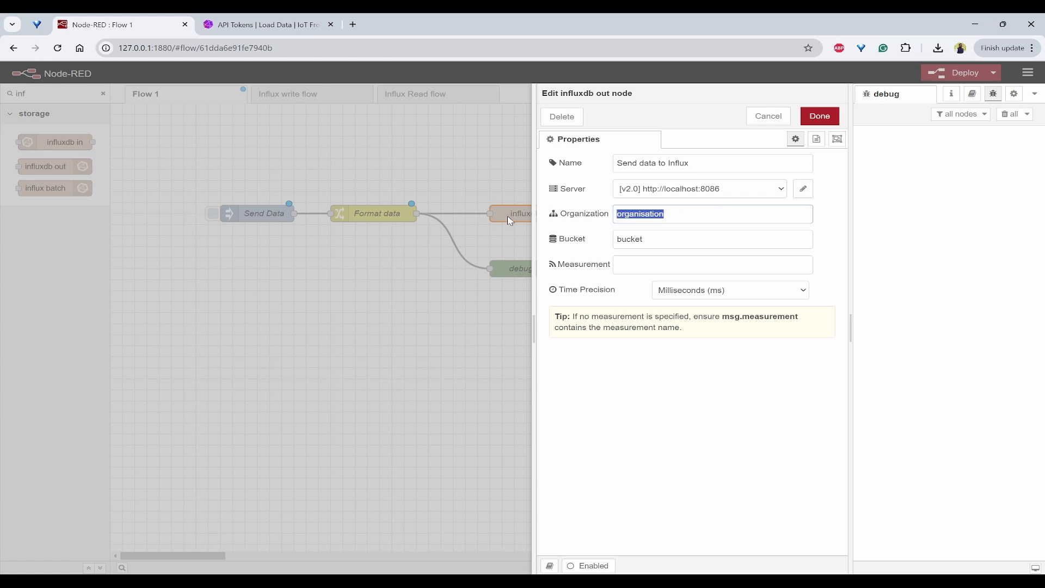
pyautogui.write('io')
pyautogui.press('BackSpace')
pyautogui.write('I')
# Look up the bucket name in InfluxDB and set the influxdb out node's bucket to homemonitoring in Node-RED.
pyautogui.moveTo(675, 239); pyautogui.dragTo(526, 243)
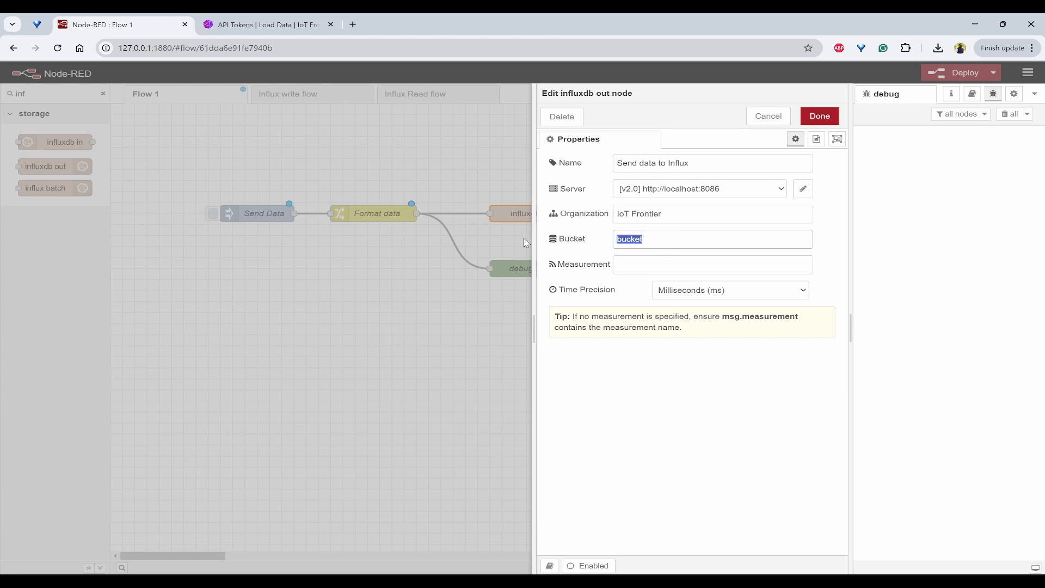
pyautogui.click(261, 25)
pyautogui.moveTo(18, 146)
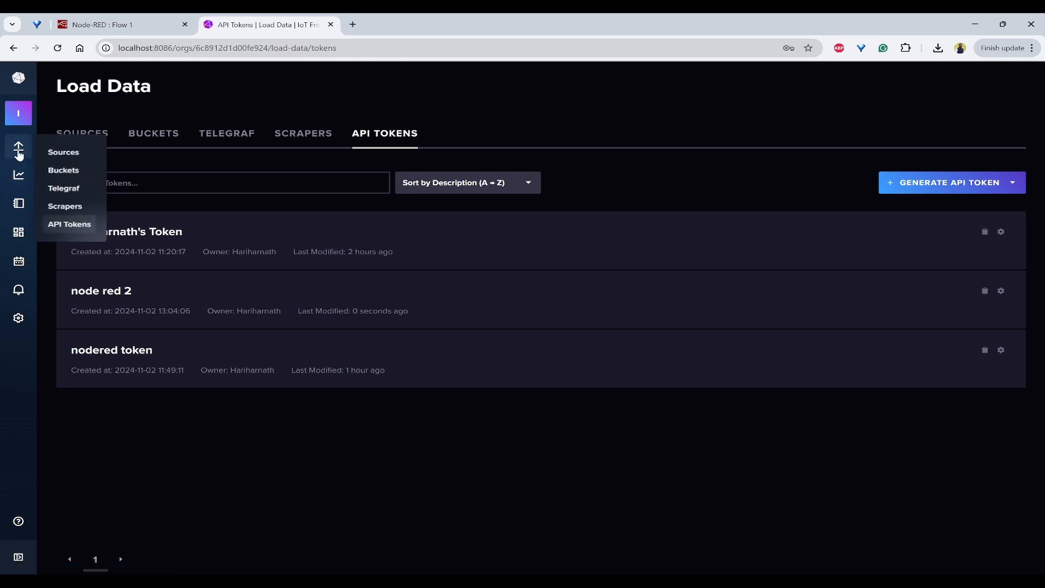
pyautogui.click(60, 168)
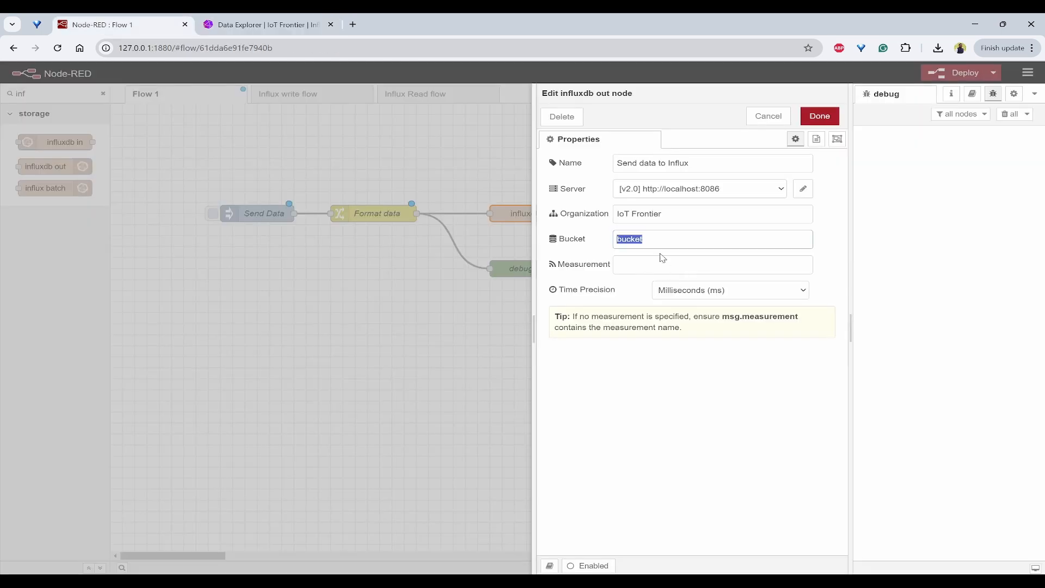
pyautogui.write('homemonitoring')
# Set the influxdb out node's measurement to sensordata, finish editing it and deploy the flow.
pyautogui.click(629, 271)
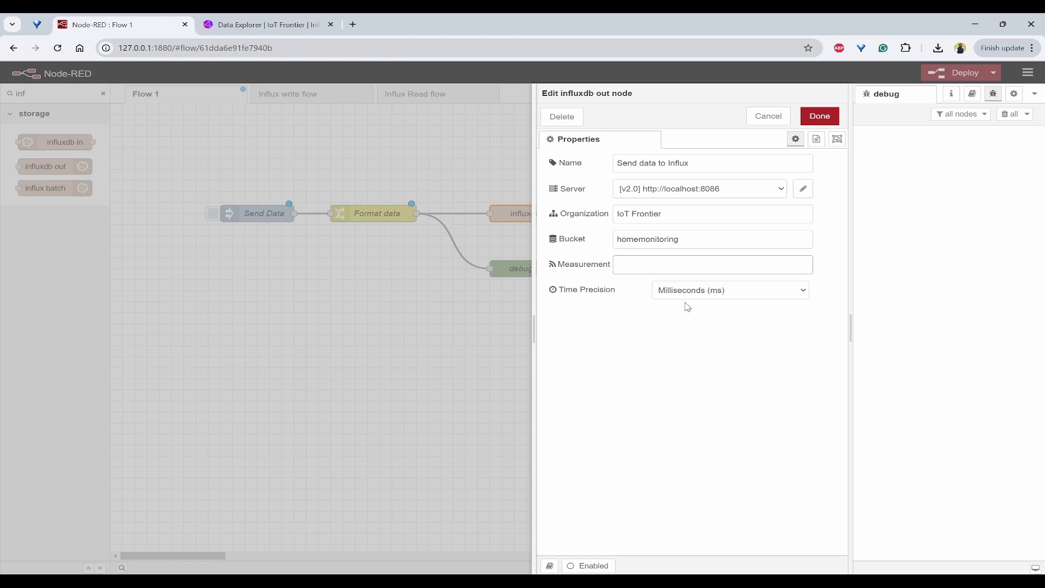
pyautogui.write('sensordata')
pyautogui.click(684, 331)
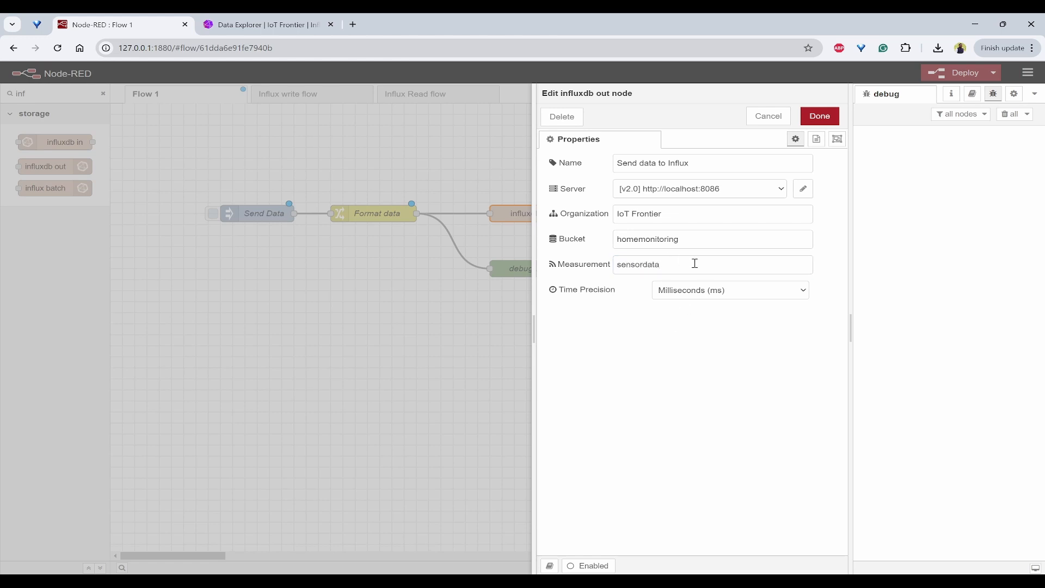
pyautogui.moveTo(695, 264); pyautogui.dragTo(560, 267)
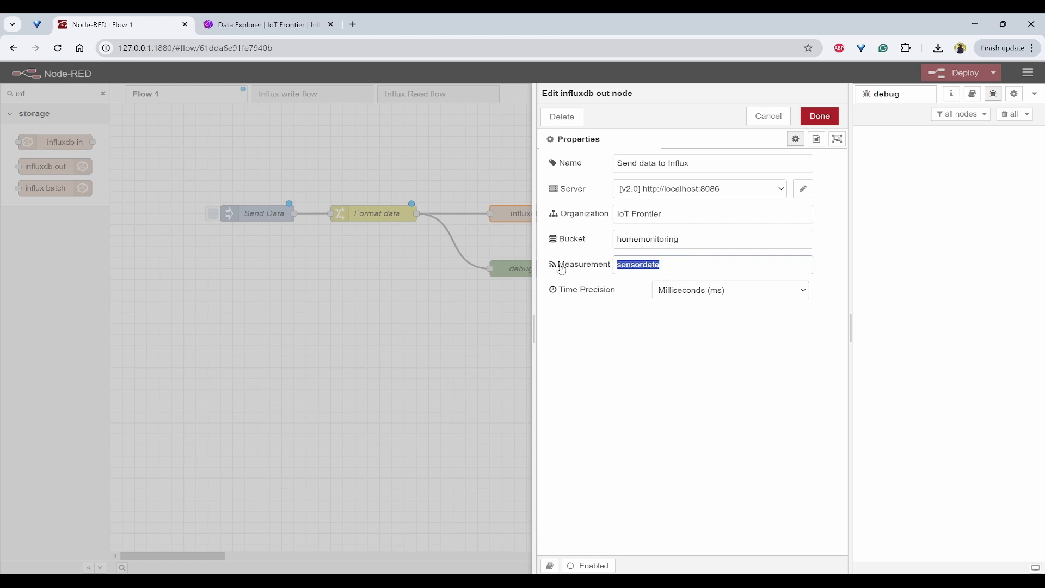
pyautogui.click(651, 368)
pyautogui.click(612, 240)
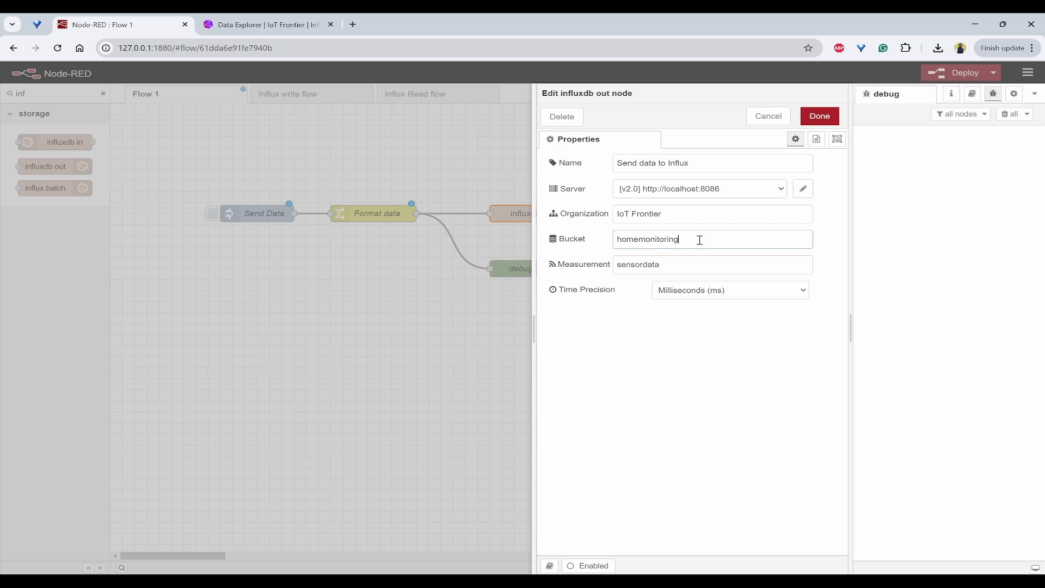
pyautogui.click(642, 371)
pyautogui.moveTo(688, 262); pyautogui.dragTo(591, 265)
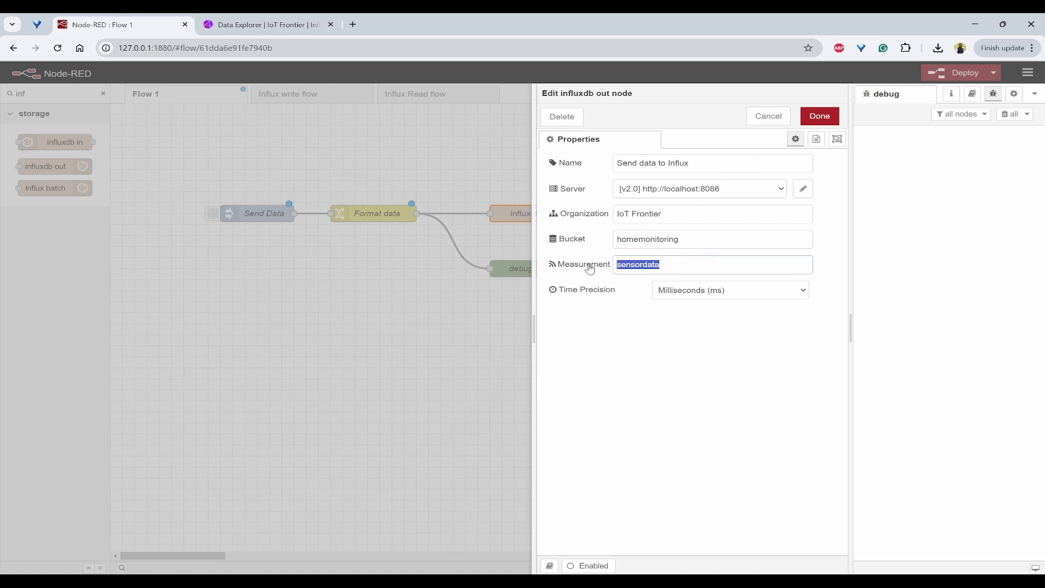
pyautogui.click(825, 117)
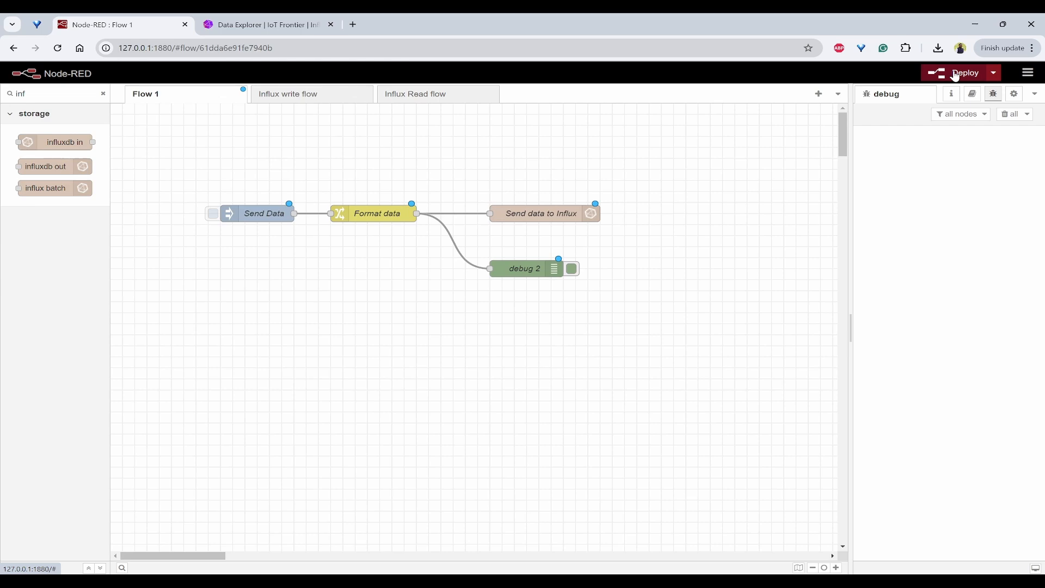
pyautogui.click(955, 74)
pyautogui.click(641, 116)
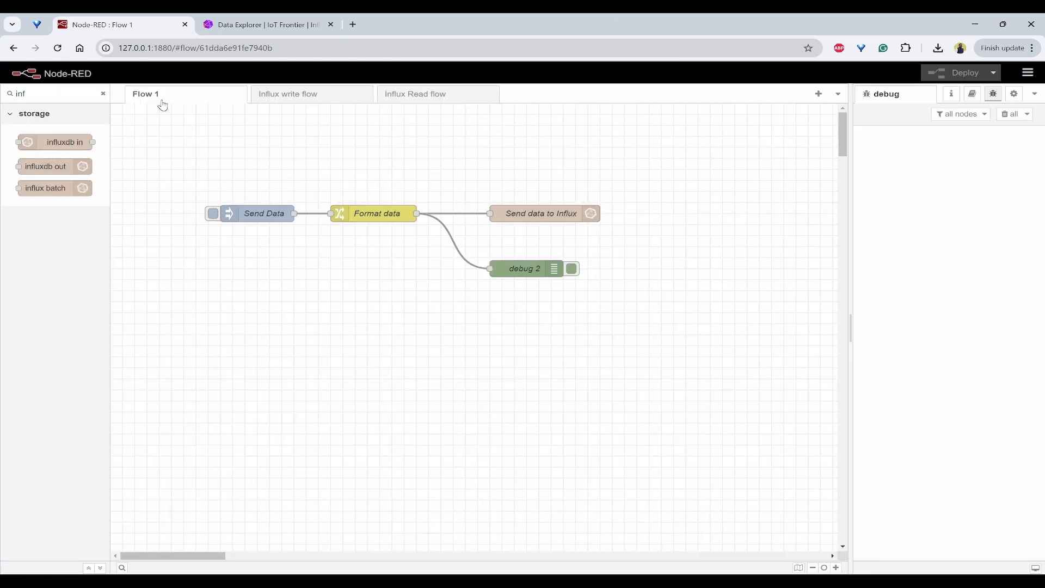
# Check the homemonitoring bucket in InfluxDB's Data Explorer, and trigger Send Data in Node-RED to inspect its debug payload.
pyautogui.click(272, 25)
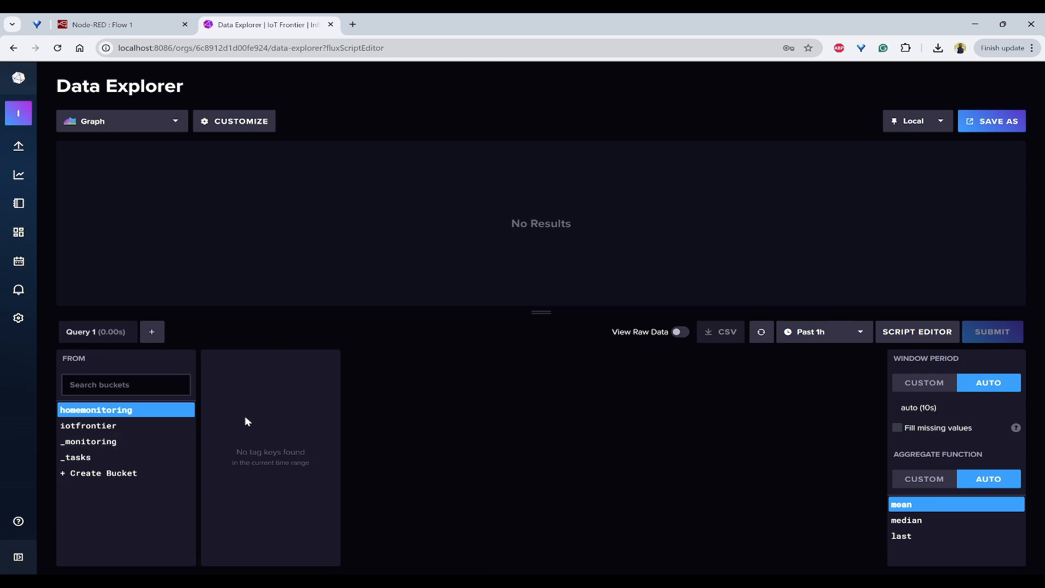
pyautogui.click(130, 27)
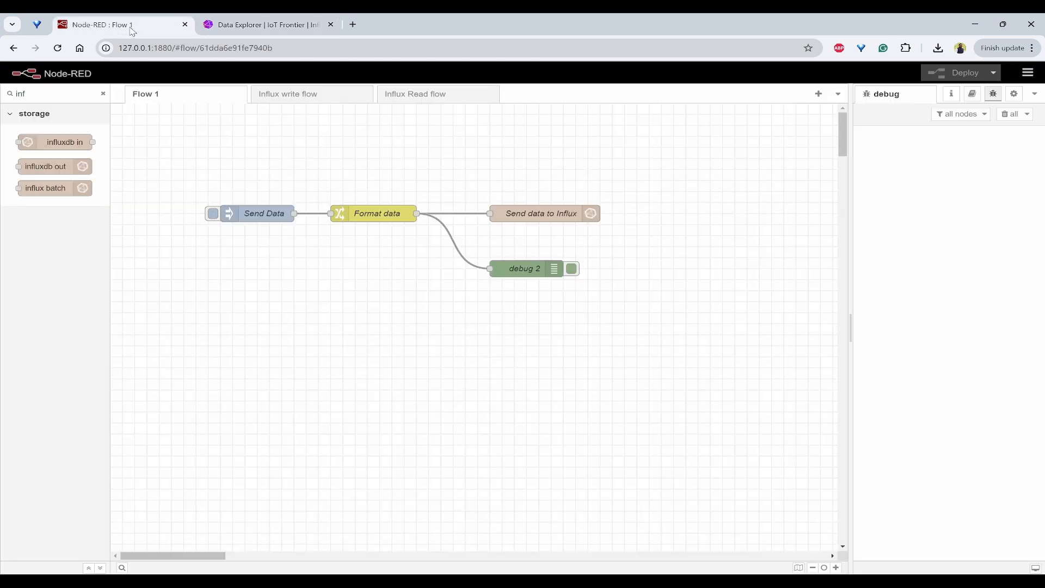
pyautogui.click(213, 215)
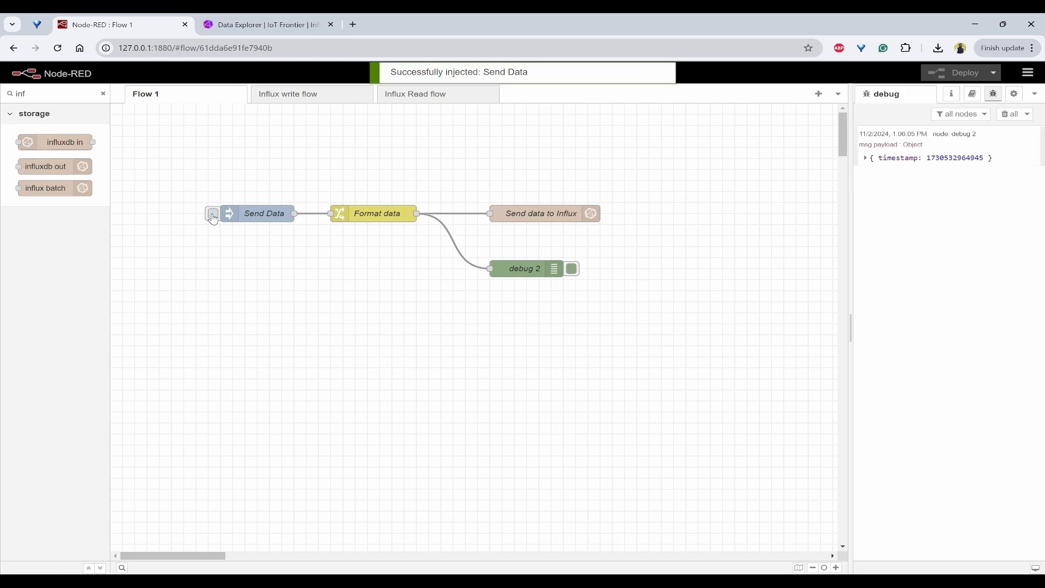
pyautogui.click(864, 159)
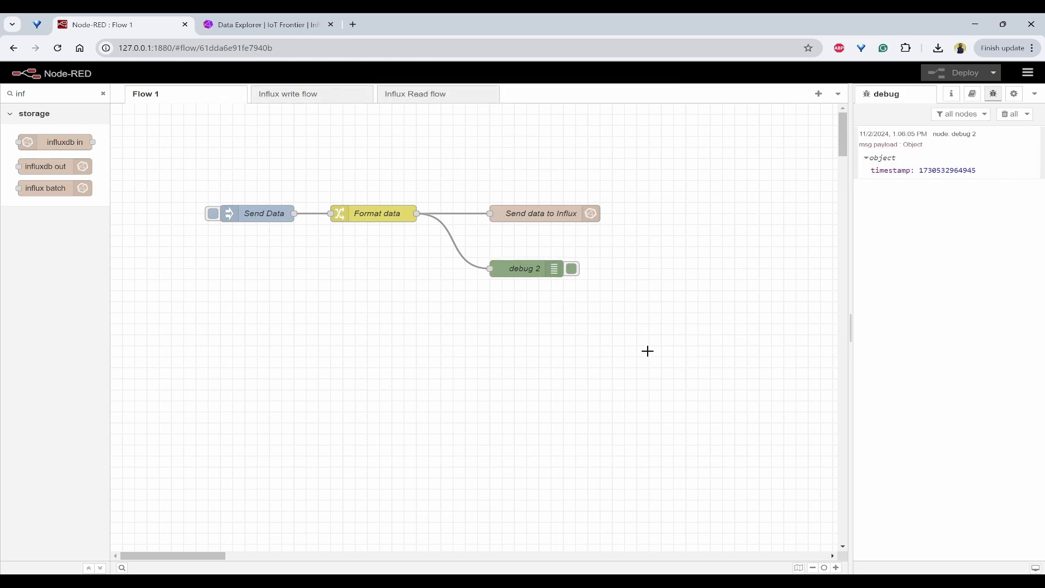
# Remove the msg.topic and msg.payload properties from the Send Data inject node, and redeploy and trigger the flow.
pyautogui.doubleClick(274, 216)
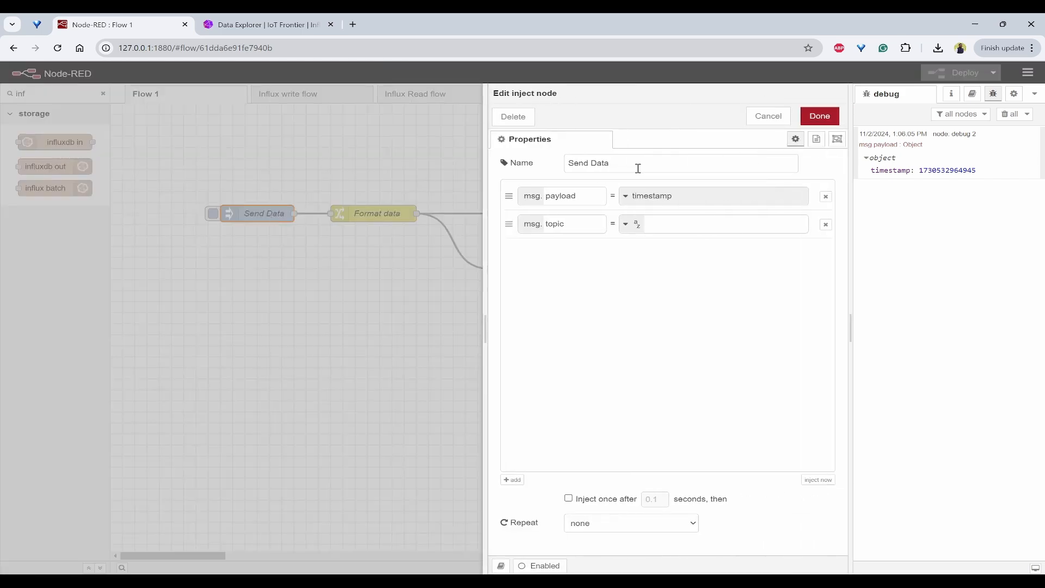
pyautogui.click(661, 196)
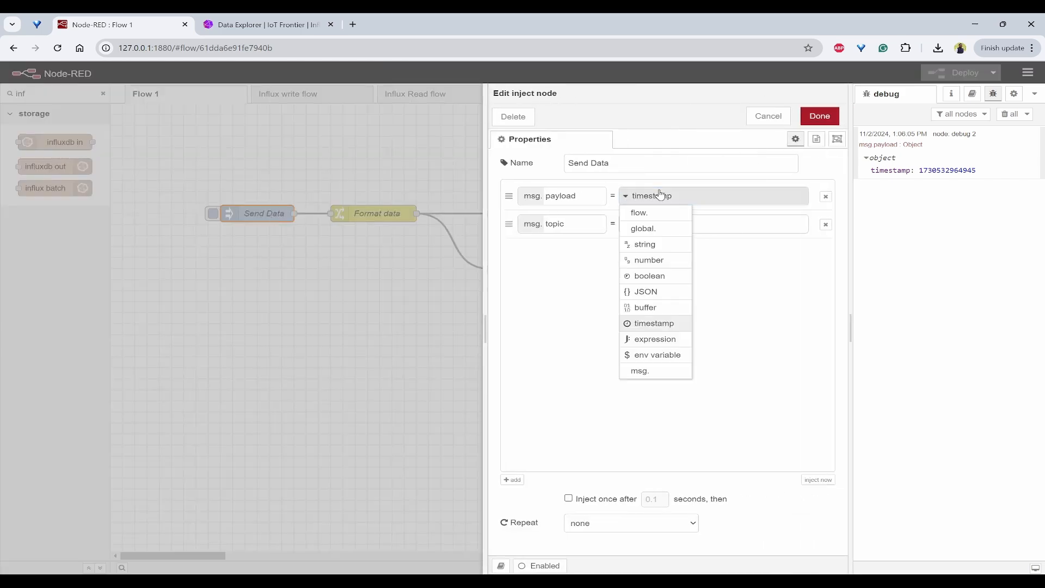
pyautogui.click(826, 225)
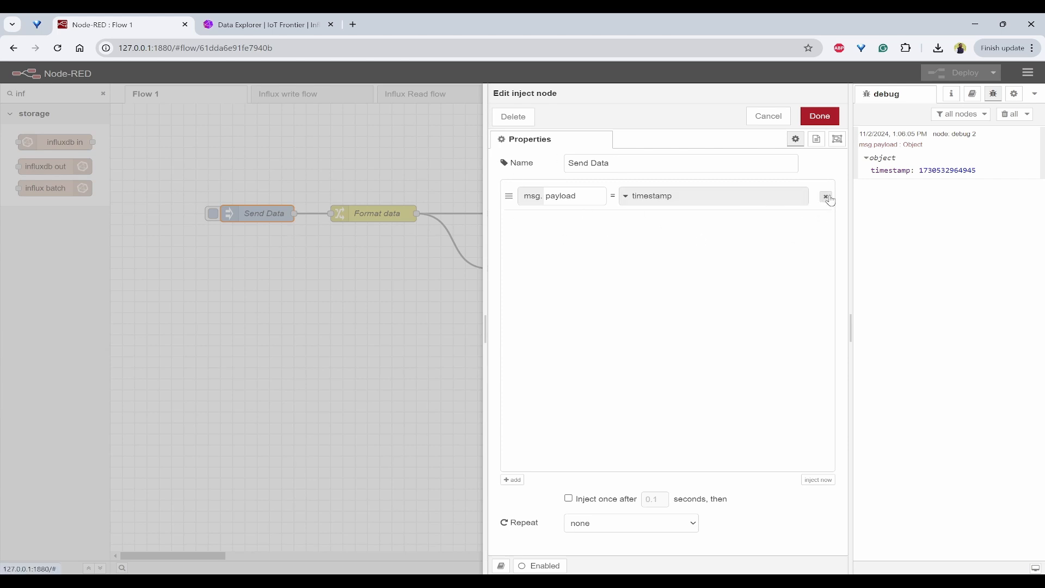
pyautogui.click(826, 197)
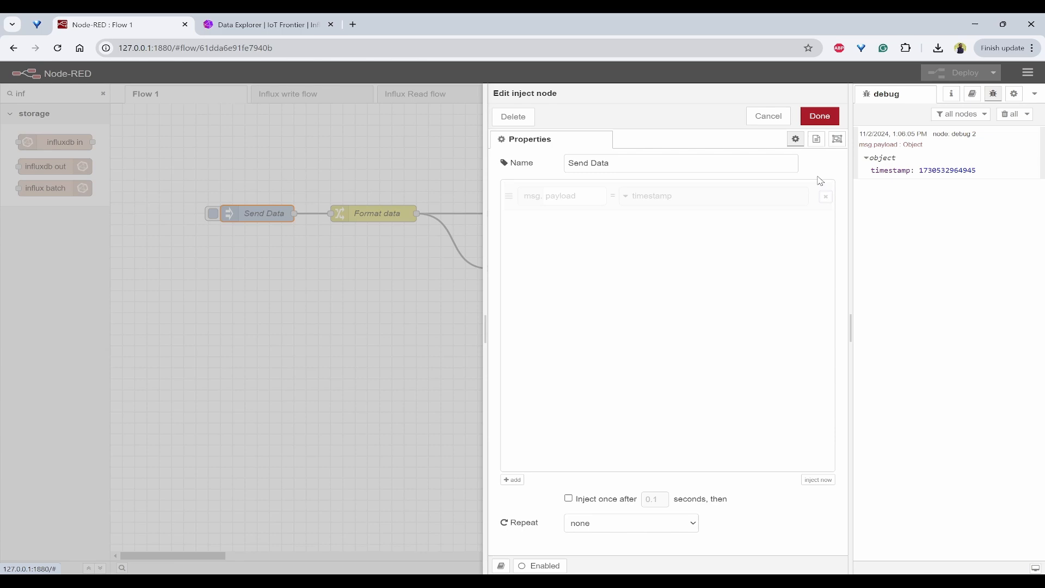
pyautogui.click(819, 117)
pyautogui.click(958, 73)
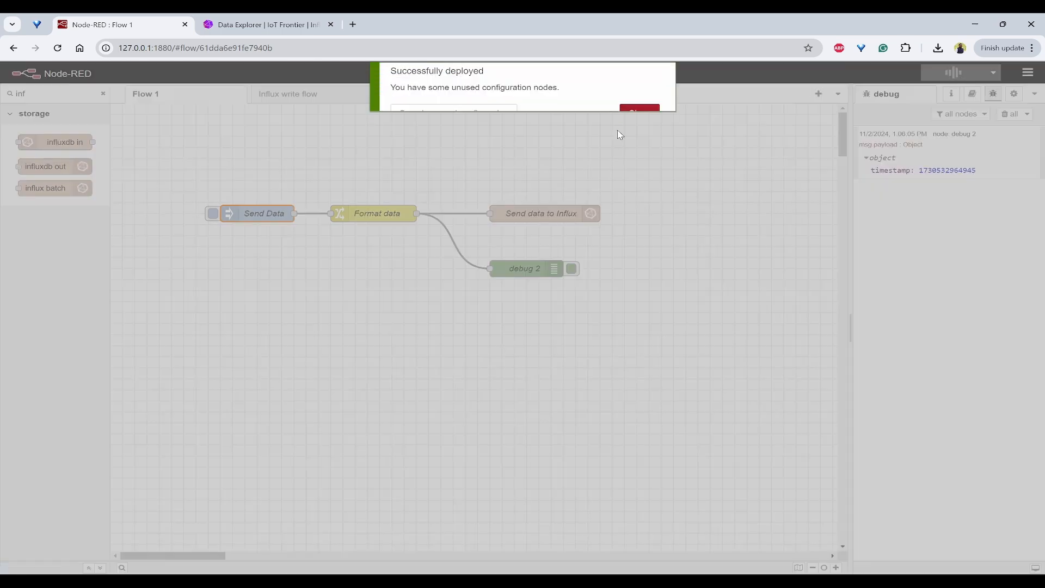
pyautogui.click(638, 115)
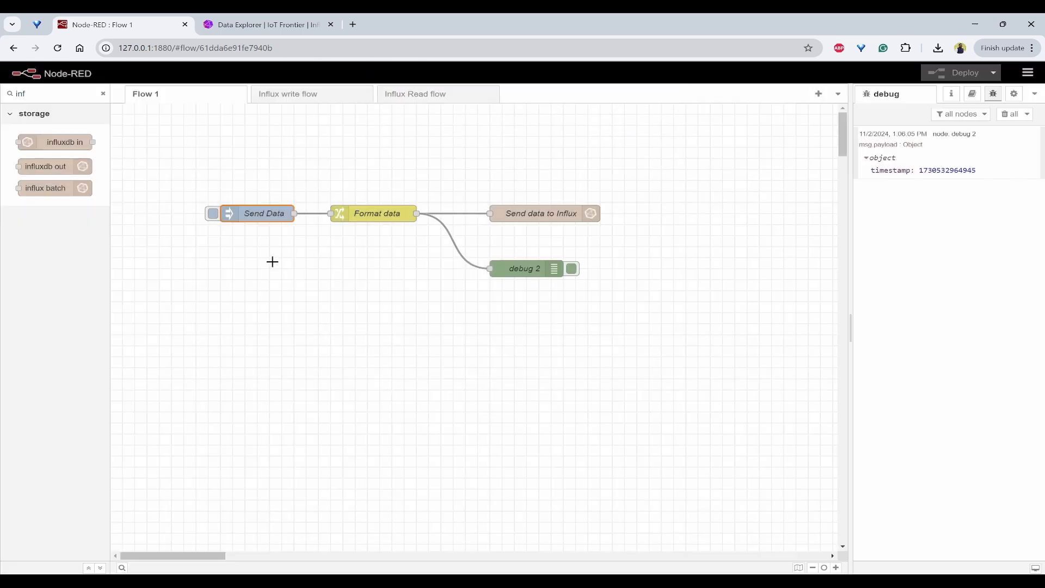
pyautogui.click(213, 214)
# Correct the Format data node's first two rule targets to msg.fields.temperature and msg.fields.humidity, and redeploy the flow.
pyautogui.doubleClick(374, 214)
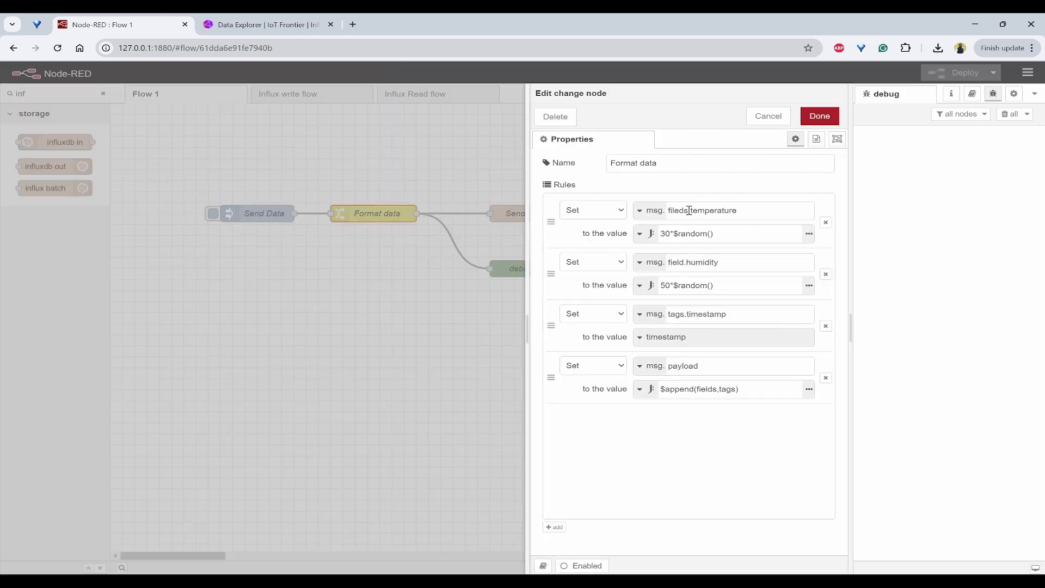
pyautogui.click(684, 262)
pyautogui.write('s')
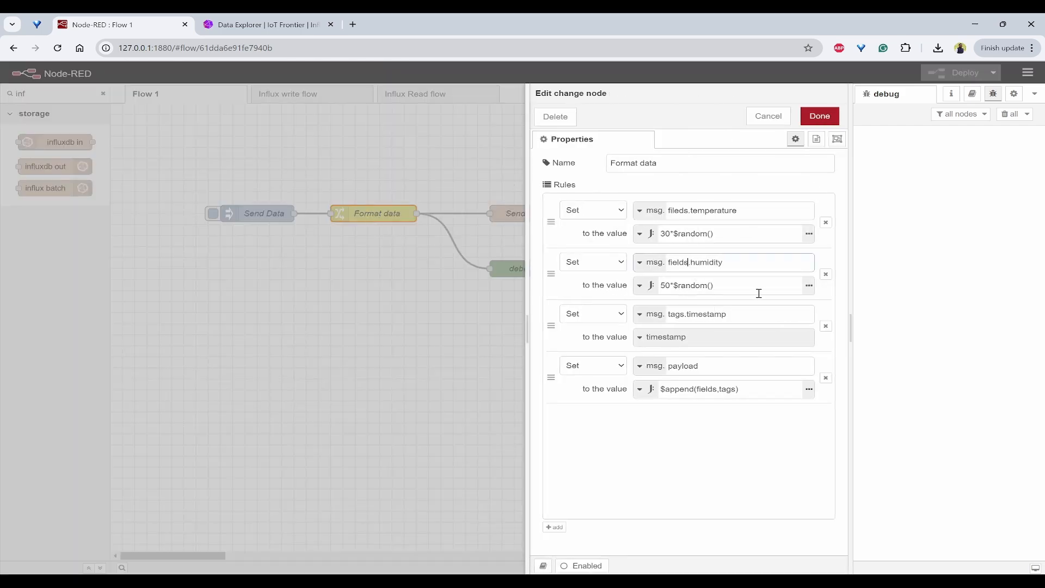
pyautogui.click(673, 209)
pyautogui.press('BackSpace')
pyautogui.write('l')
pyautogui.click(681, 262)
pyautogui.click(820, 116)
pyautogui.click(960, 72)
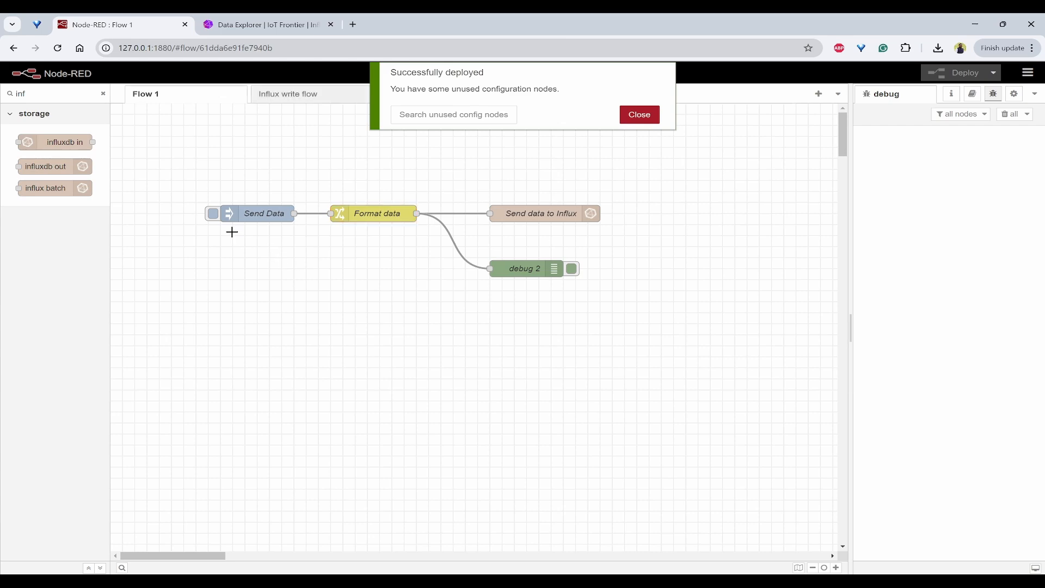
# Trigger Send Data and expand the debug payload array and its first object to examine the sensor fields.
pyautogui.click(213, 214)
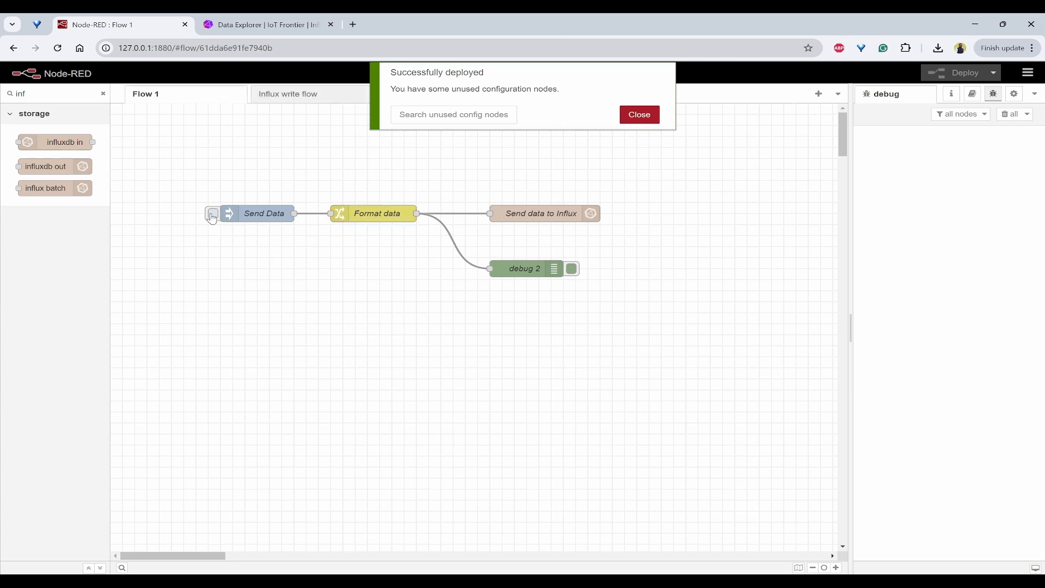
pyautogui.click(640, 114)
pyautogui.click(867, 161)
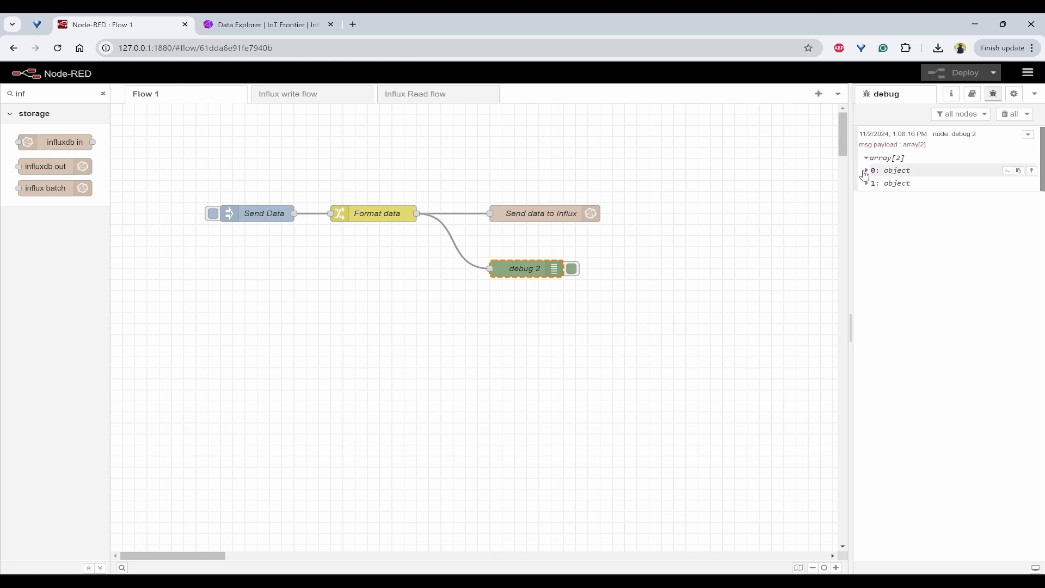
pyautogui.click(867, 171)
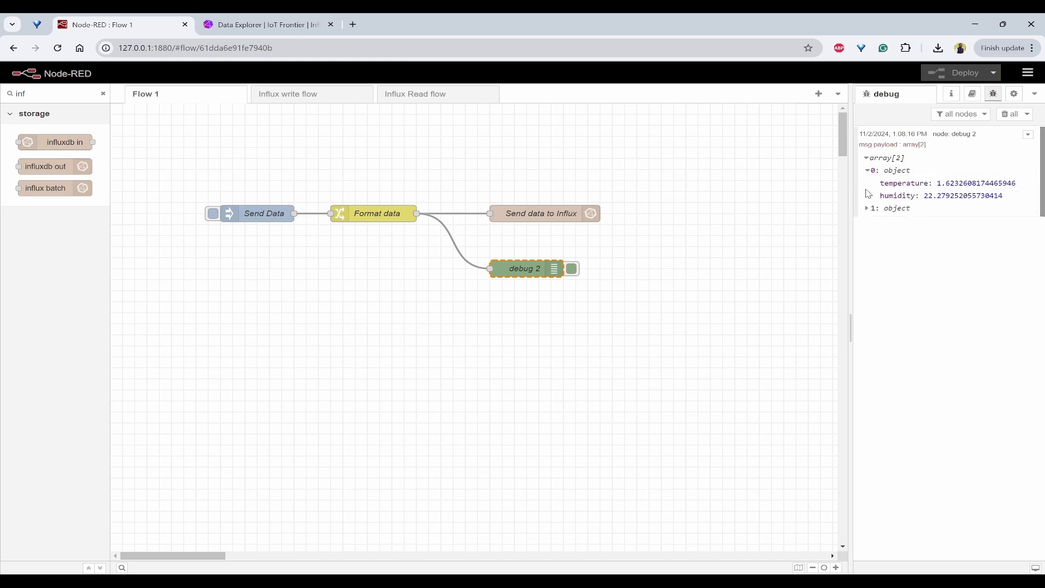
# Expand the second payload object in the debug output and examine the temperature, humidity and timestamp entries.
pyautogui.click(867, 209)
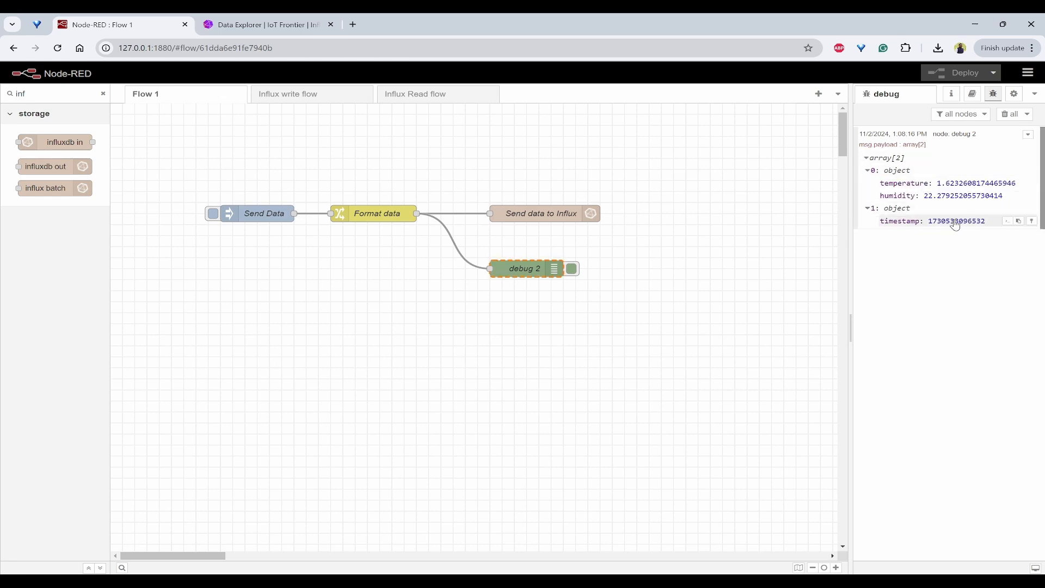
pyautogui.moveTo(882, 184); pyautogui.dragTo(968, 183)
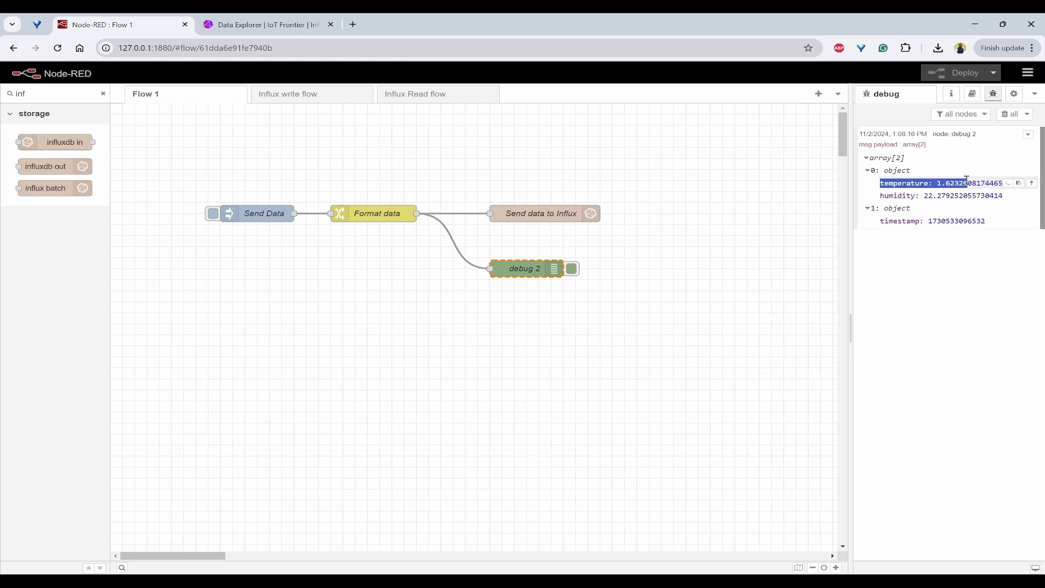
pyautogui.click(963, 187)
pyautogui.doubleClick(891, 197)
pyautogui.click(945, 198)
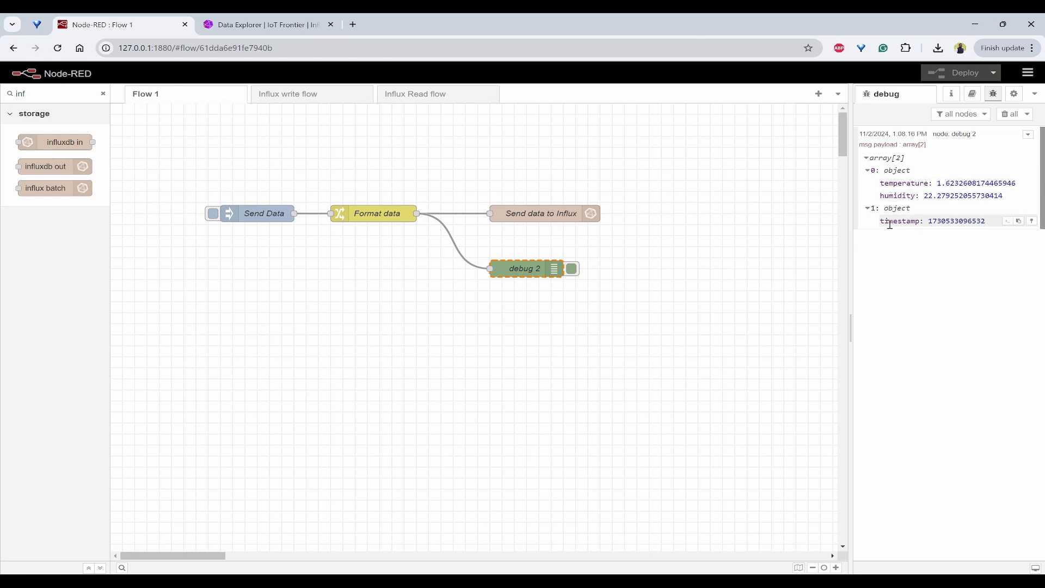
pyautogui.tripleClick(889, 224)
pyautogui.click(915, 294)
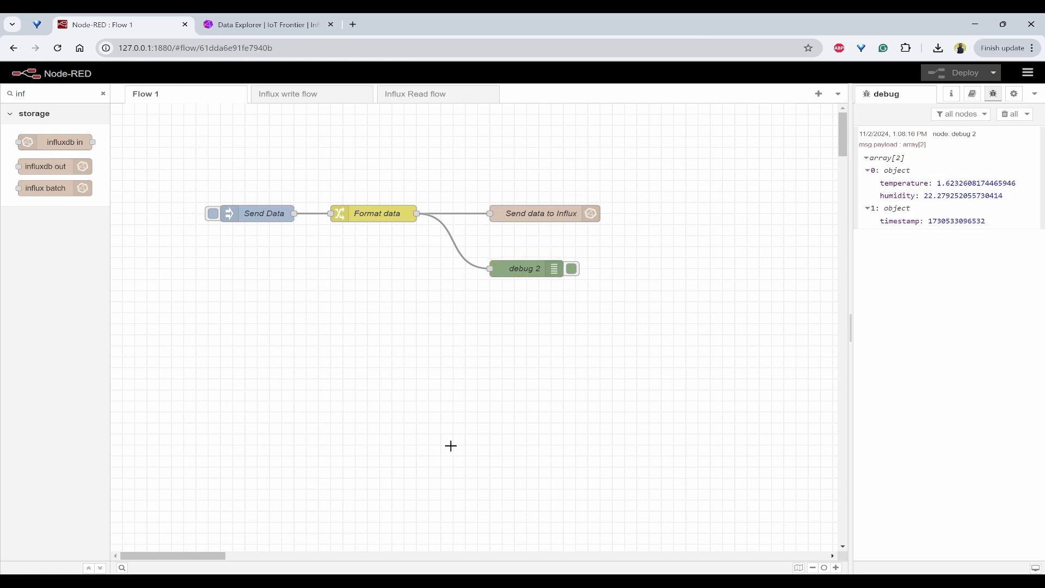
pyautogui.doubleClick(257, 216)
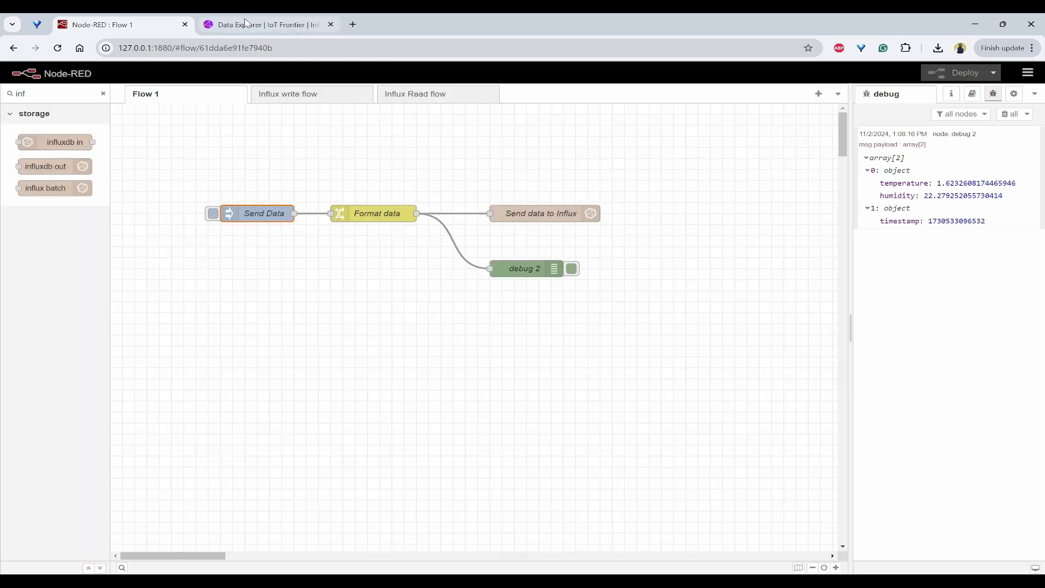
# Switch to InfluxDB's Data Explorer and query the humidity field of the sensordata measurement in the homemonitoring bucket.
pyautogui.click(246, 24)
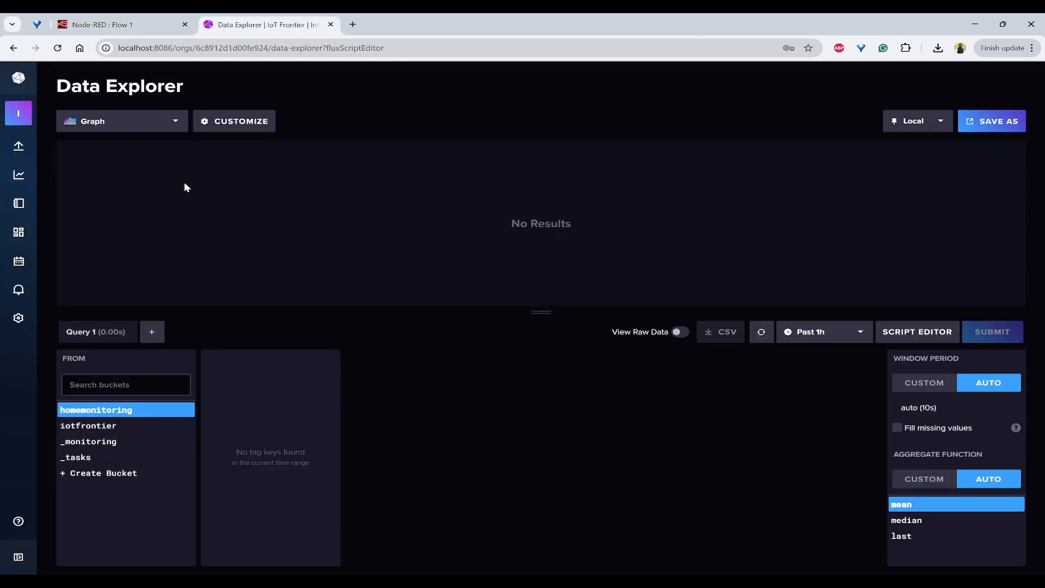
pyautogui.moveTo(15, 153)
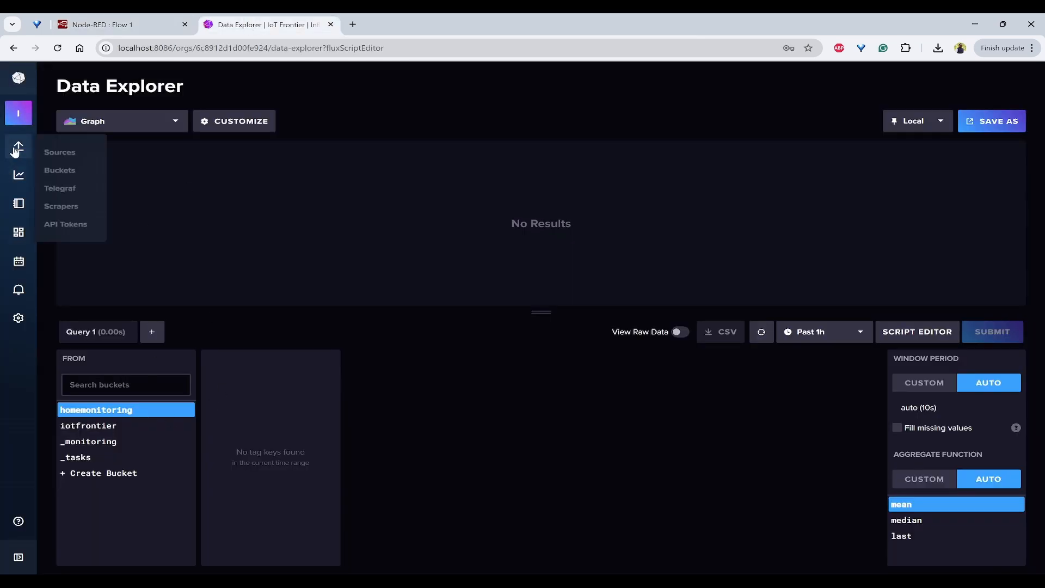
pyautogui.click(60, 170)
pyautogui.click(131, 228)
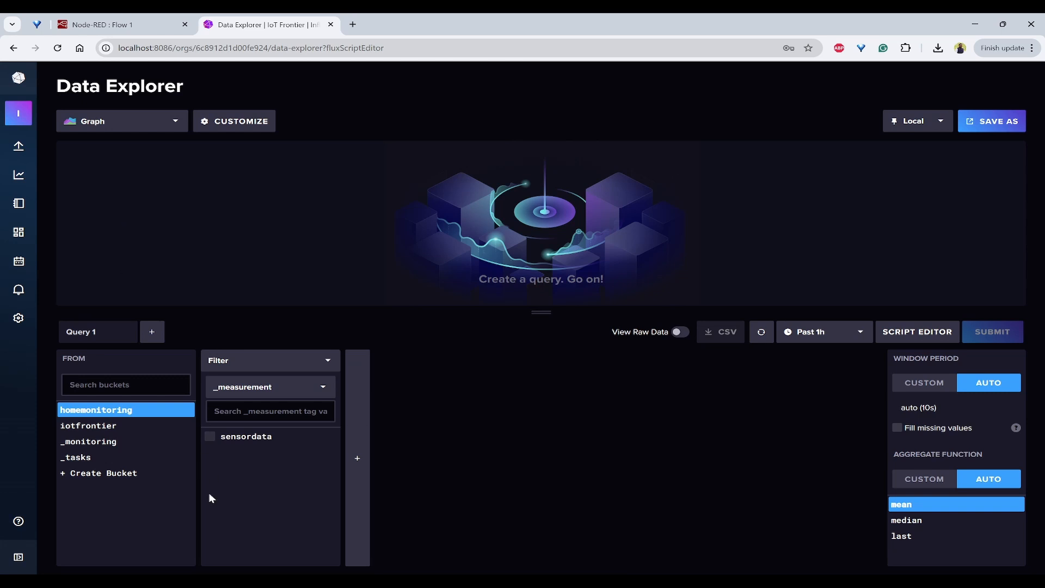
pyautogui.click(246, 437)
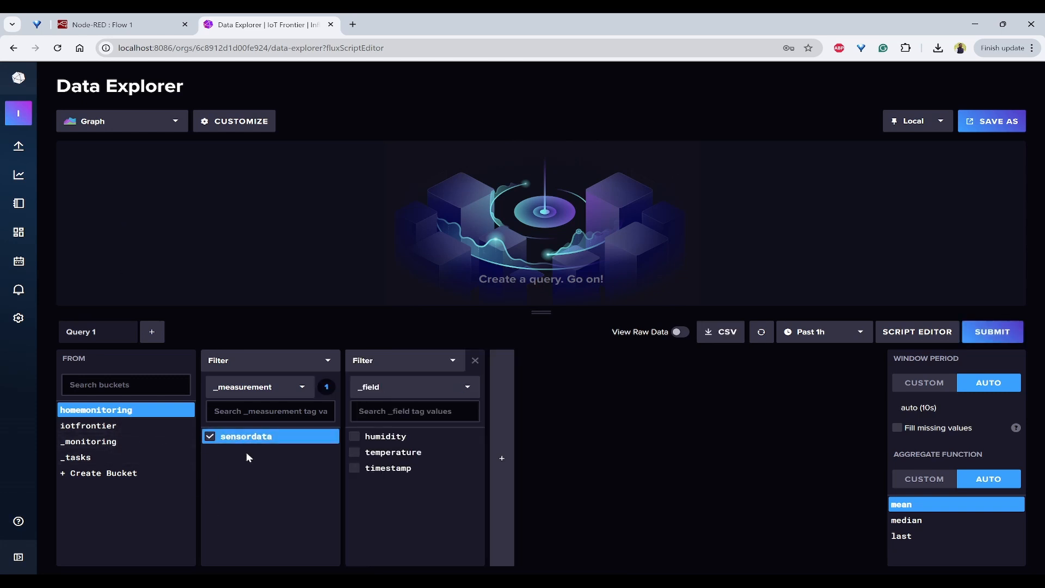
pyautogui.click(362, 435)
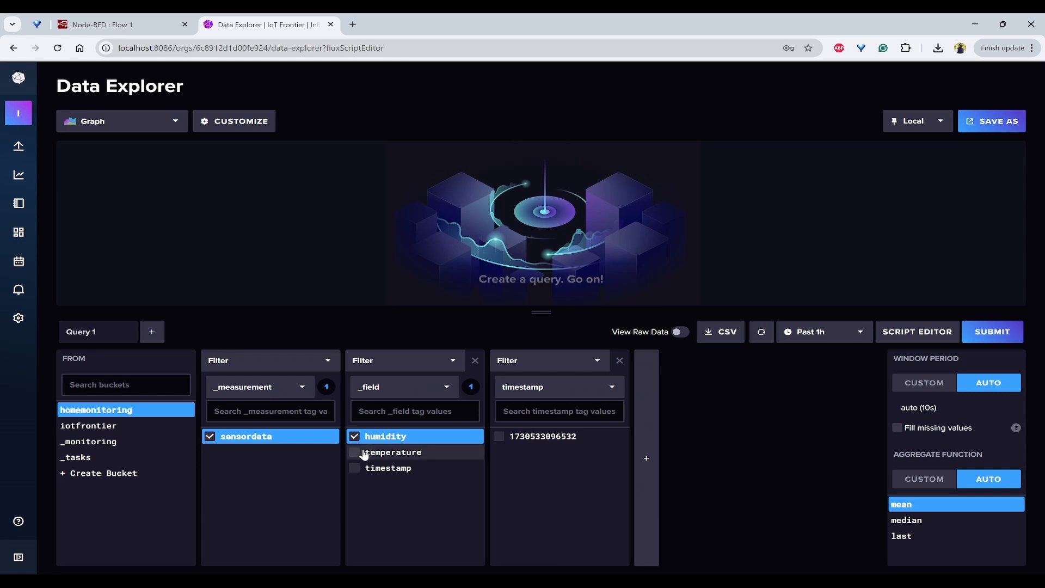
pyautogui.click(362, 453)
pyautogui.click(430, 454)
pyautogui.click(992, 332)
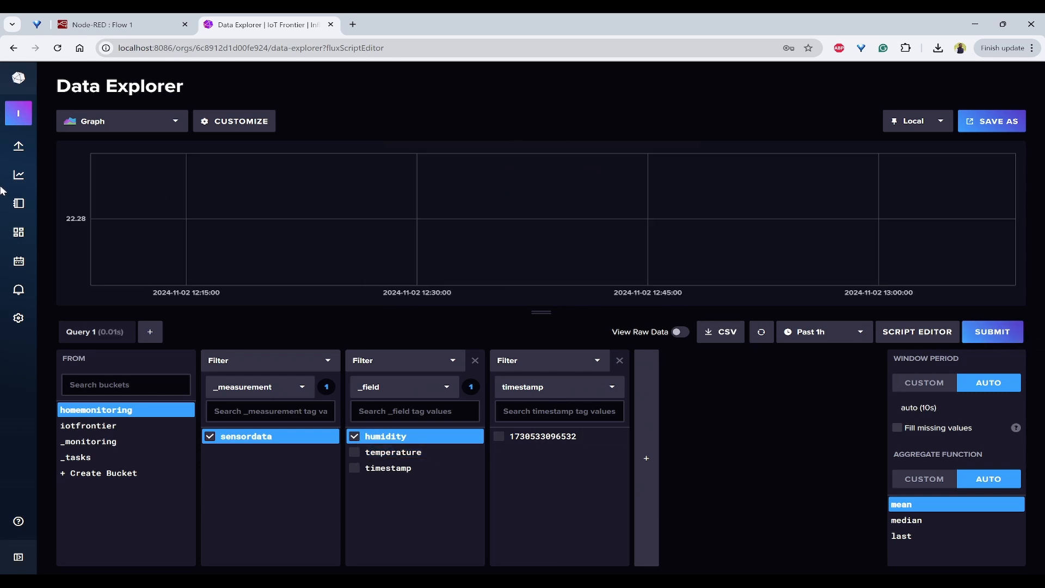
# Display the humidity query as a Table and check the stored humidity value.
pyautogui.click(121, 119)
pyautogui.scroll(-5, 144, 218)
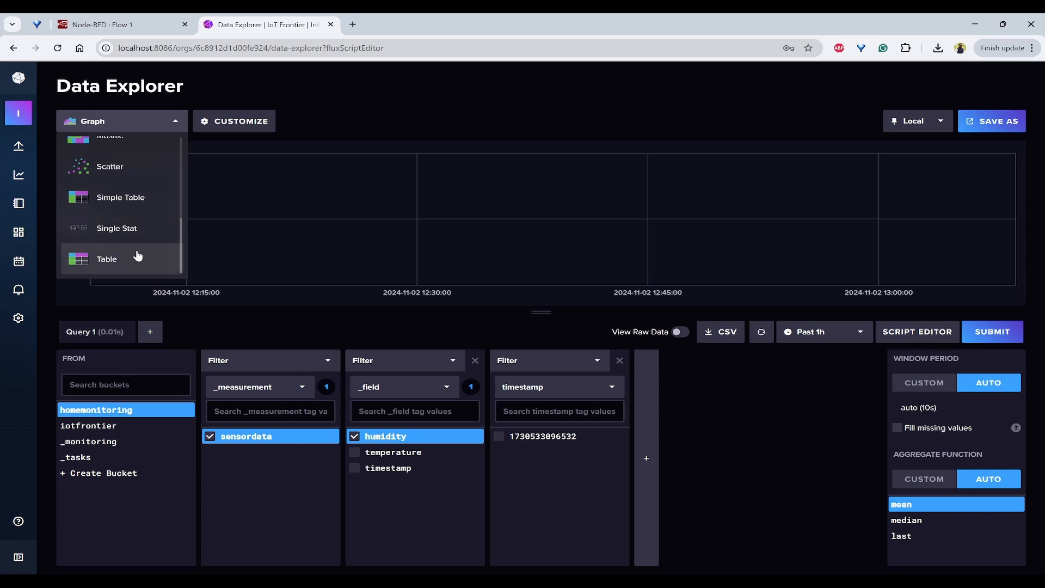
pyautogui.click(140, 258)
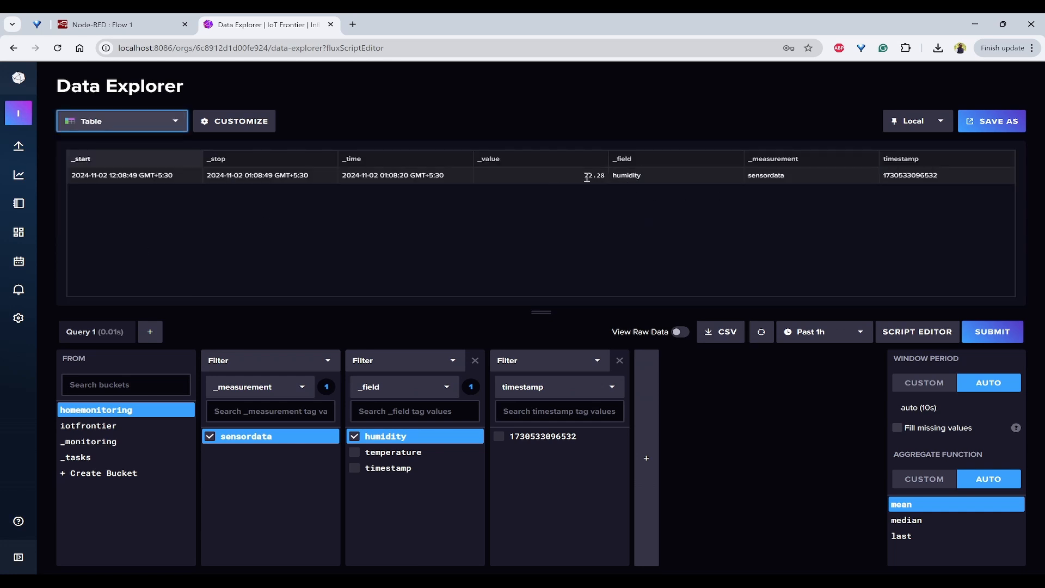
pyautogui.moveTo(587, 177); pyautogui.dragTo(615, 175)
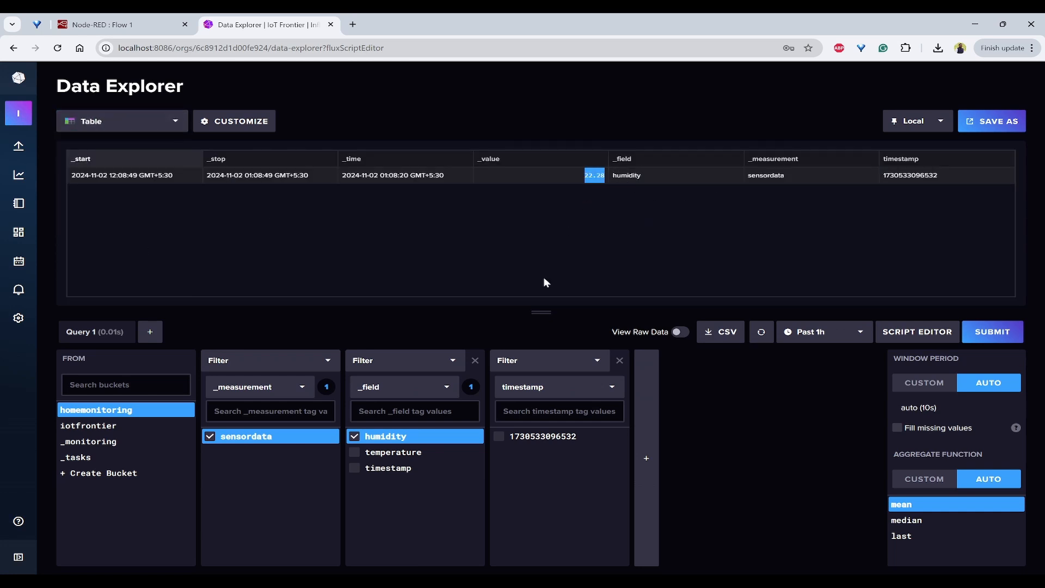
# Add the temperature field to the query, resubmit it, and show the temperature result table.
pyautogui.click(354, 453)
pyautogui.click(1000, 333)
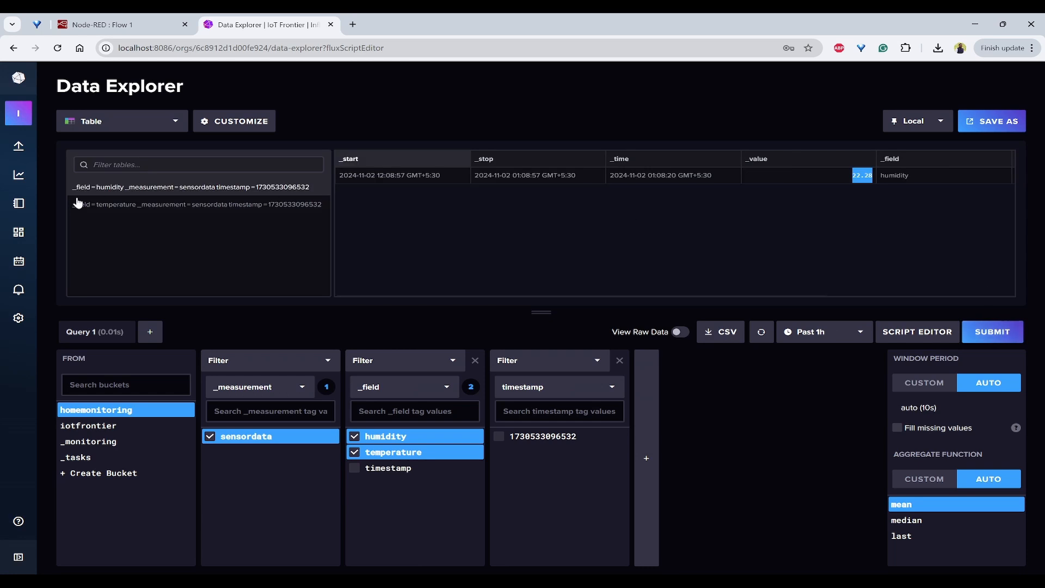
pyautogui.click(175, 207)
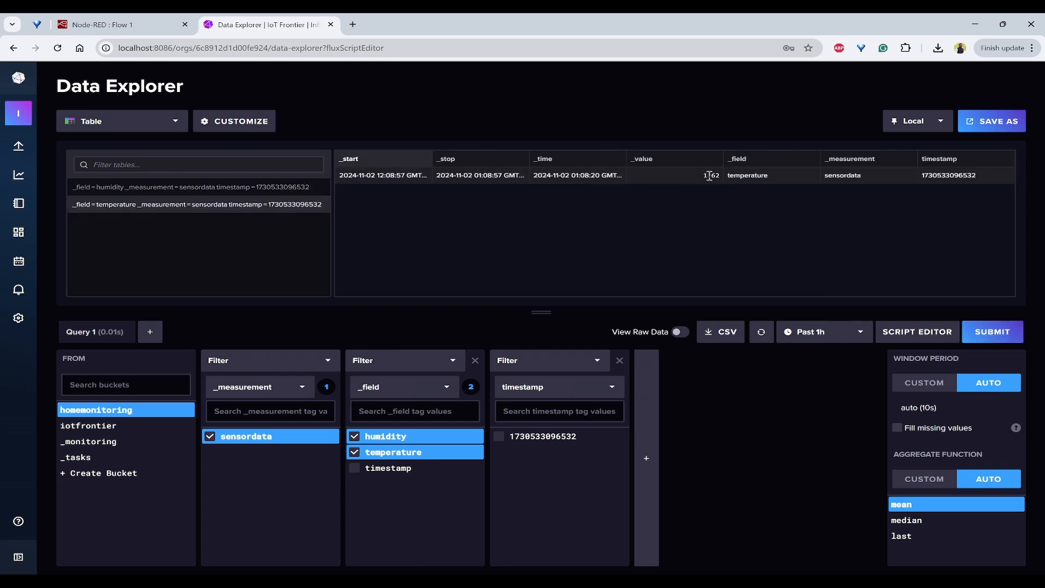
# Return to Node-RED, set the Send Data inject node to repeat at an interval of every 1 second, and deploy the flow.
pyautogui.click(122, 28)
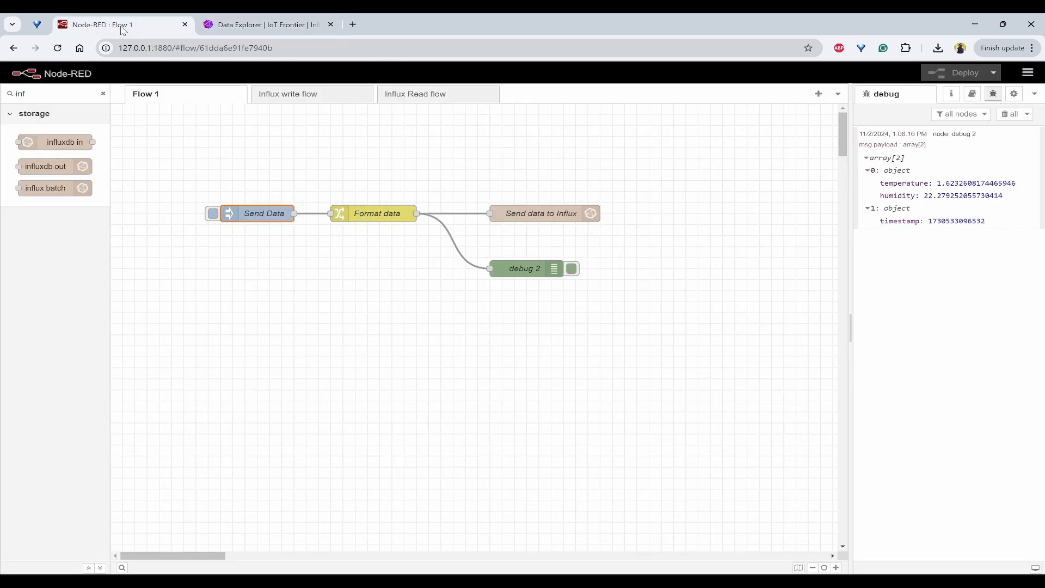
pyautogui.click(252, 215)
pyautogui.doubleClick(252, 215)
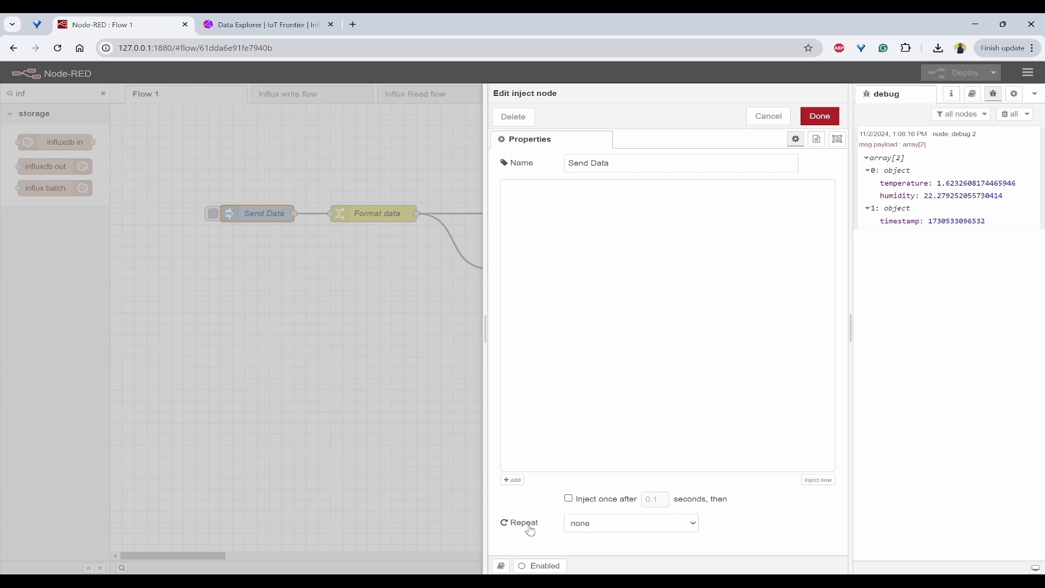
pyautogui.click(642, 524)
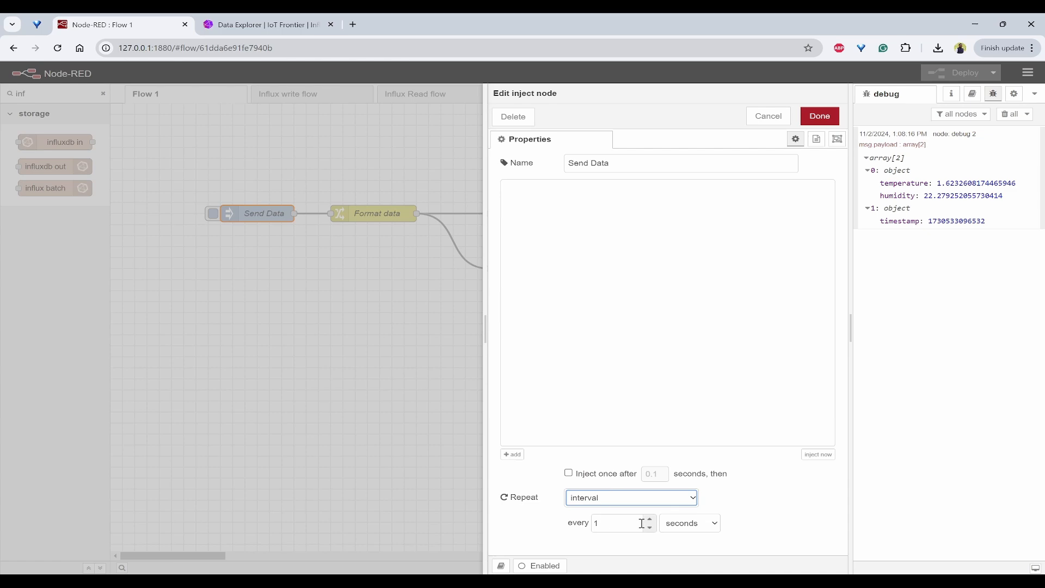
pyautogui.click(755, 494)
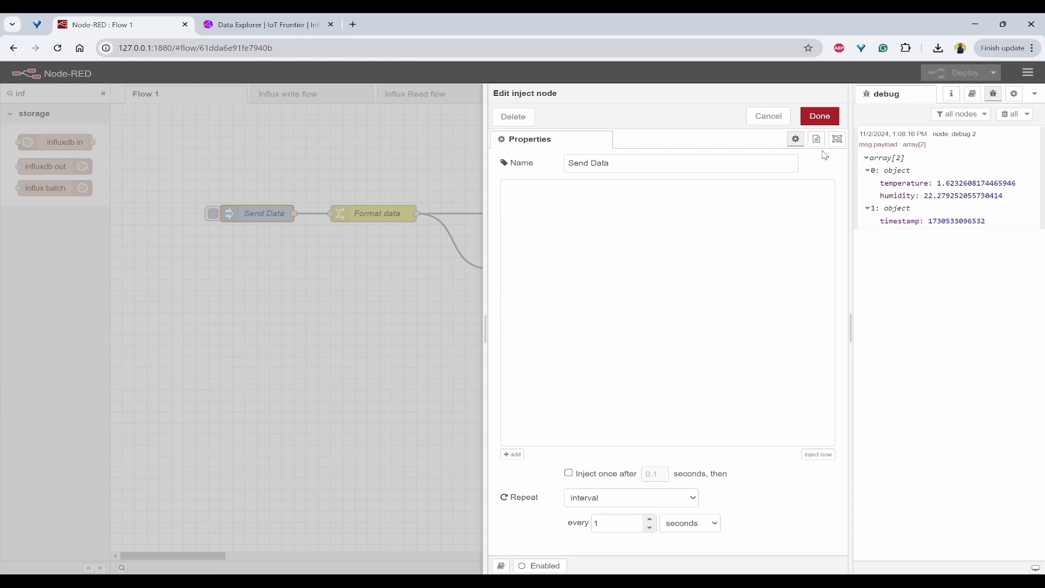
pyautogui.click(822, 117)
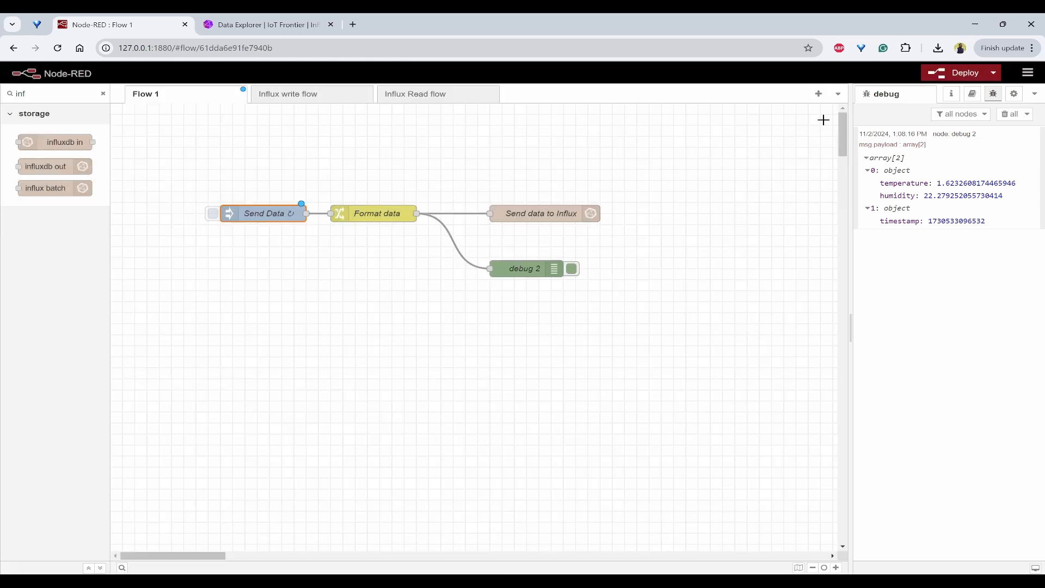
pyautogui.click(934, 79)
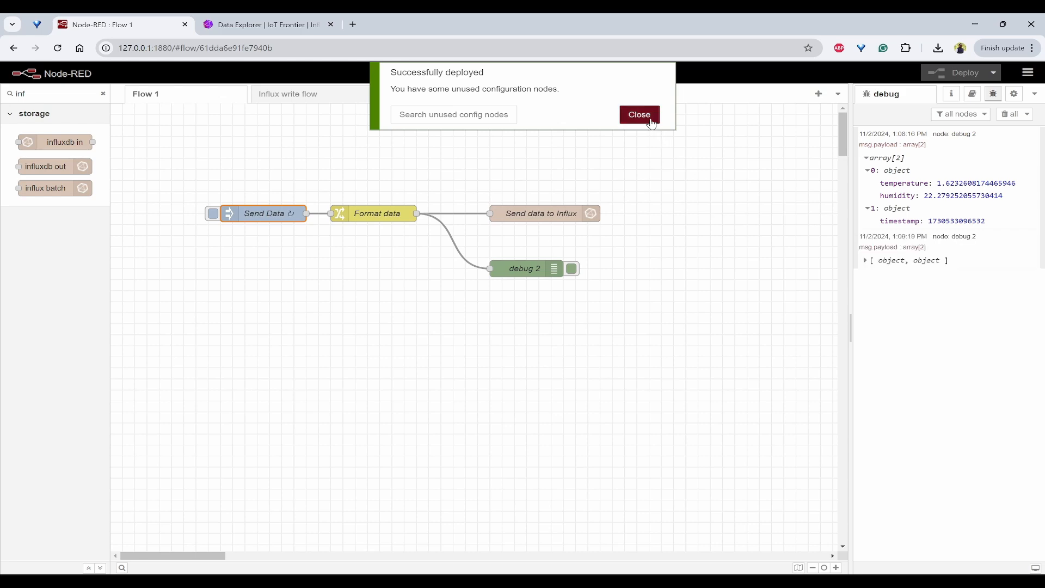
pyautogui.click(640, 113)
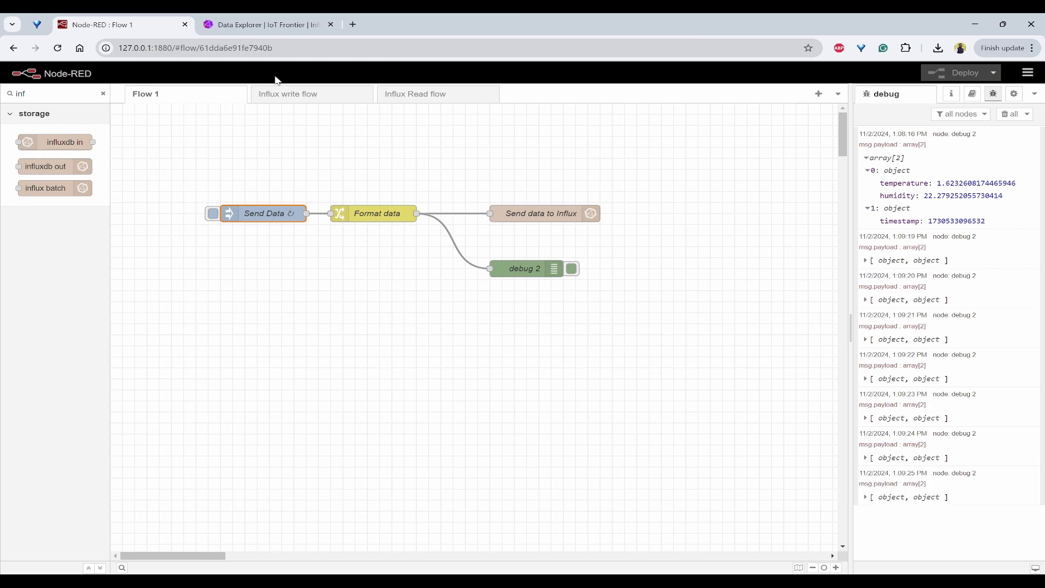
# Switch to InfluxDB's Data Explorer and rerun the humidity and temperature query to check for new records.
pyautogui.click(267, 25)
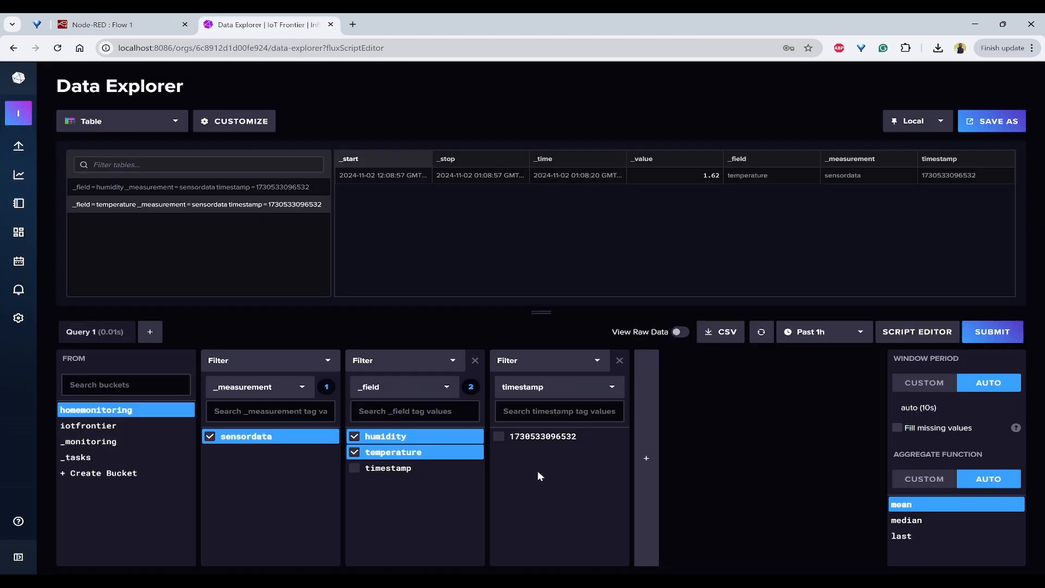
pyautogui.click(140, 117)
pyautogui.scroll(-3, 139, 220)
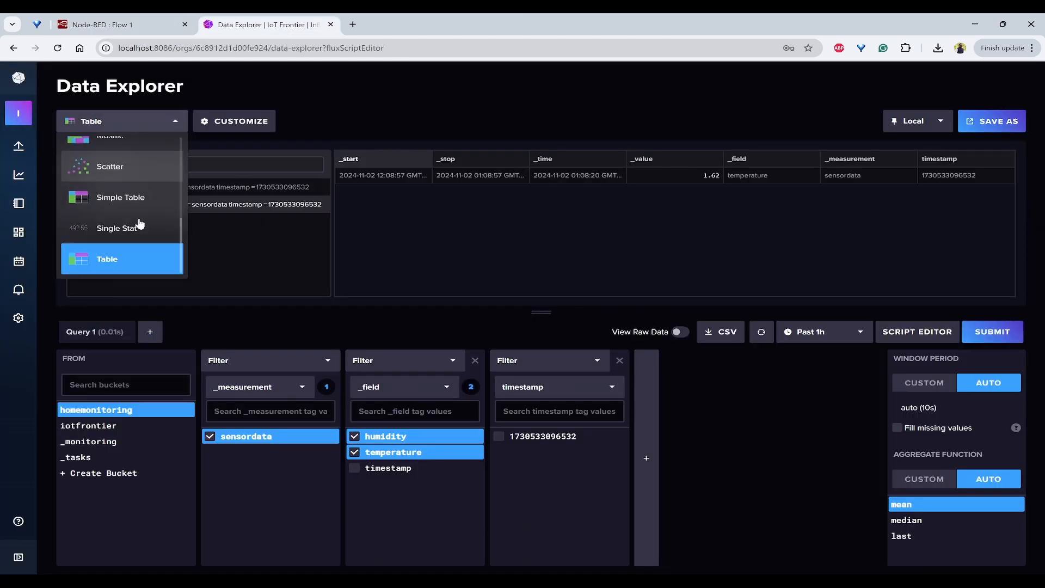
pyautogui.click(993, 331)
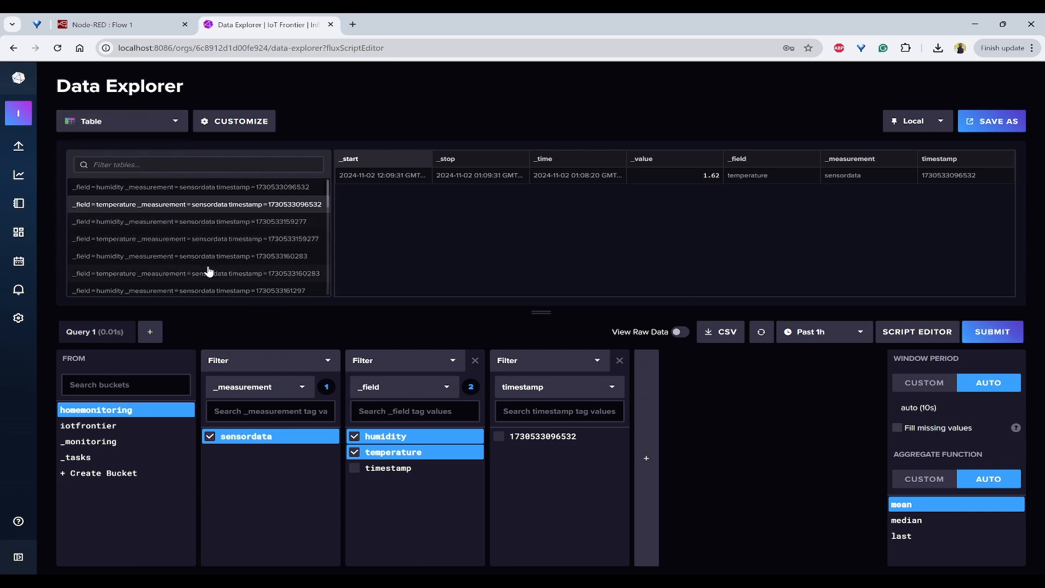
# Limit the query to Past 1m, try the Graph and Band visualizations, and display refreshed results as Graph + Single Stat.
pyautogui.click(146, 123)
pyautogui.scroll(3, 135, 211)
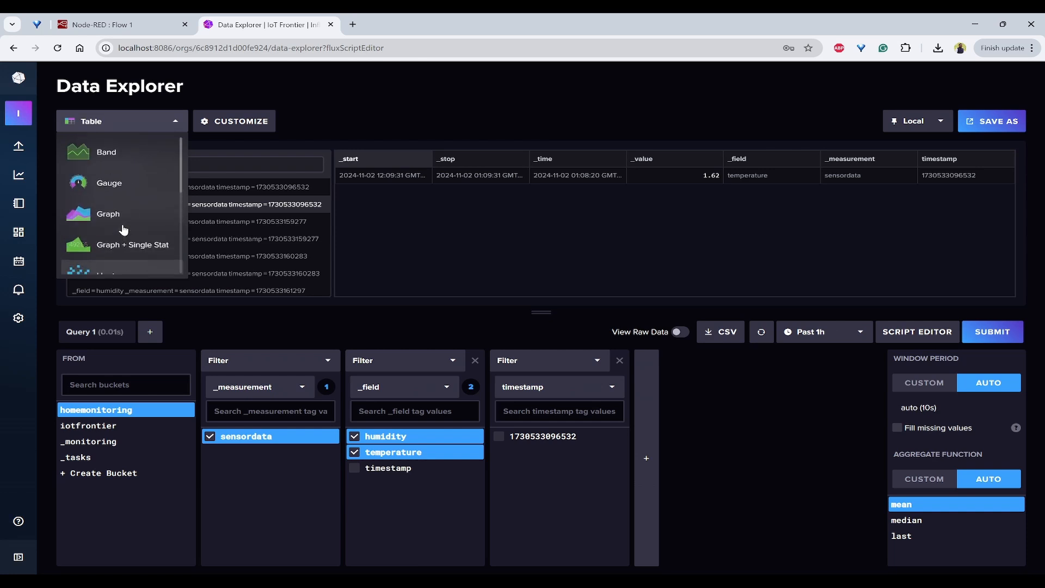
pyautogui.scroll(-2, 135, 209)
pyautogui.click(113, 166)
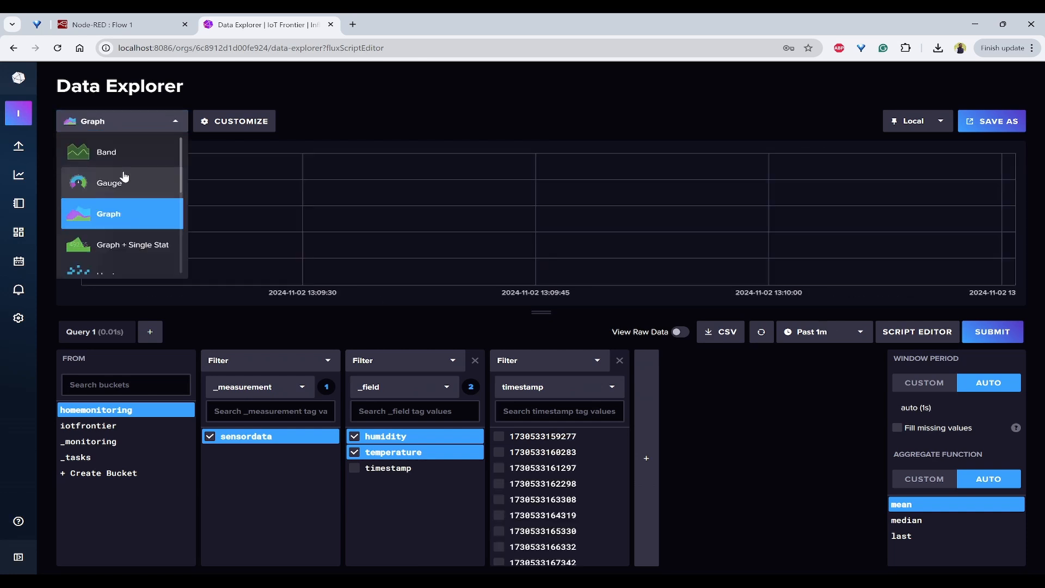
pyautogui.click(122, 152)
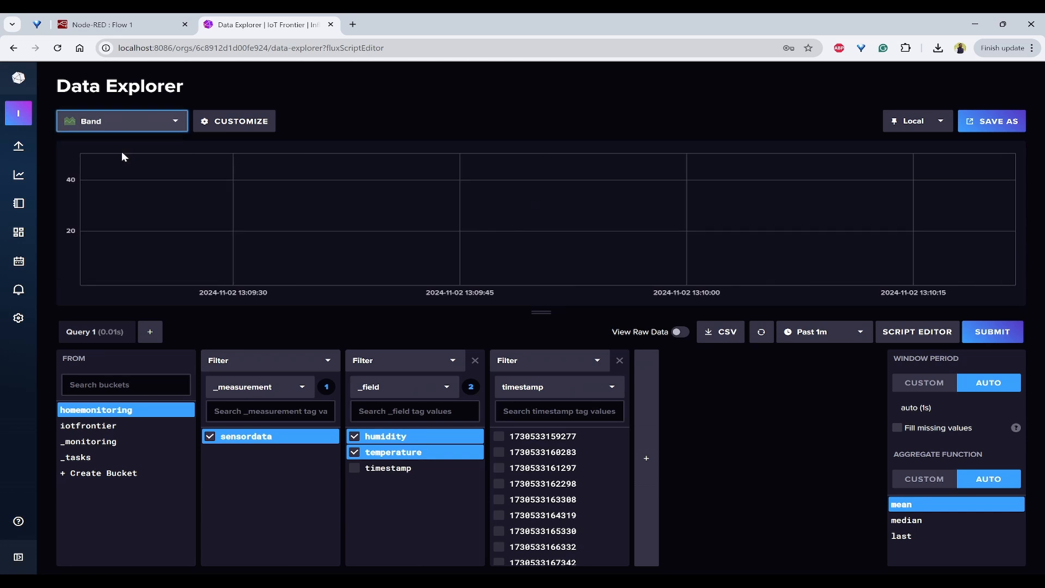
pyautogui.click(96, 129)
pyautogui.click(133, 244)
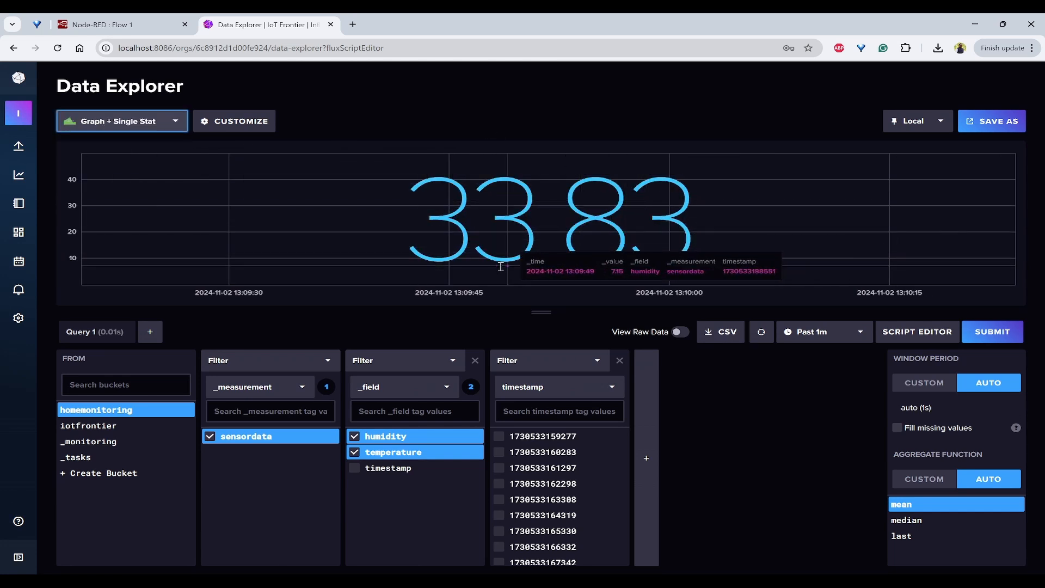
pyautogui.click(995, 336)
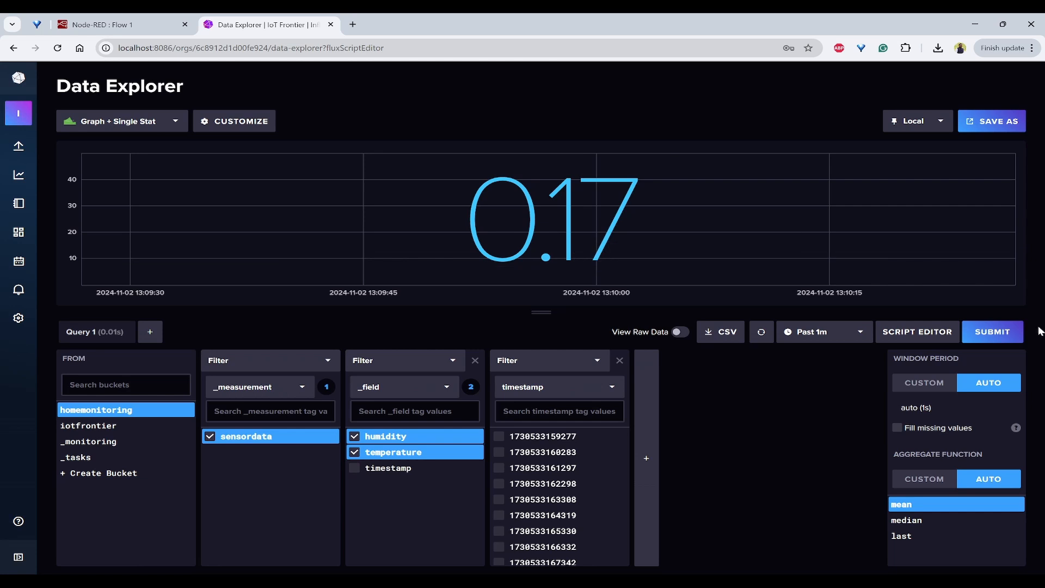
pyautogui.click(1004, 336)
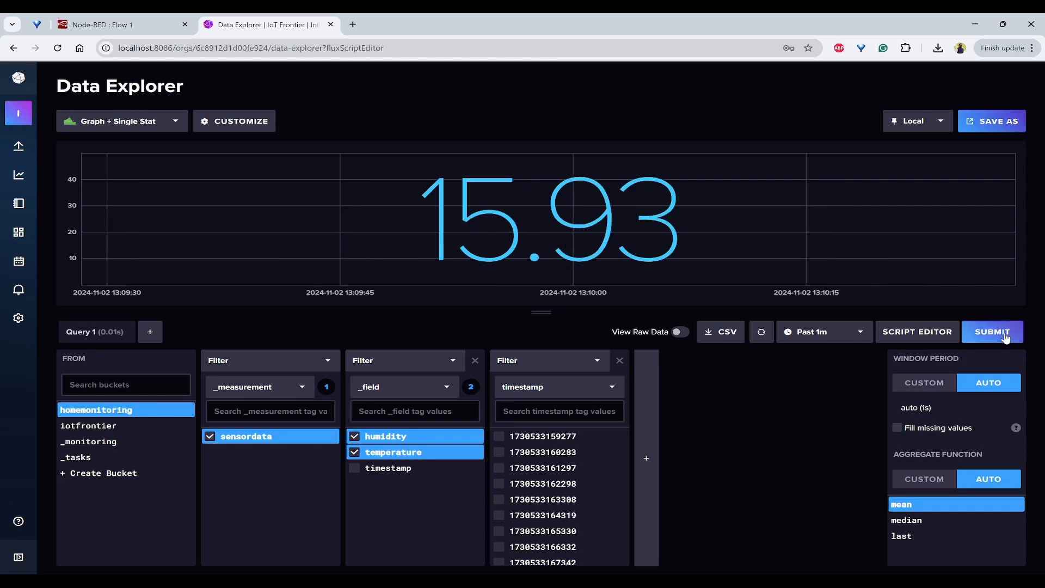
# Remove the temperature field so that only humidity is queried, and resubmit the query repeatedly to refresh the reading.
pyautogui.click(356, 453)
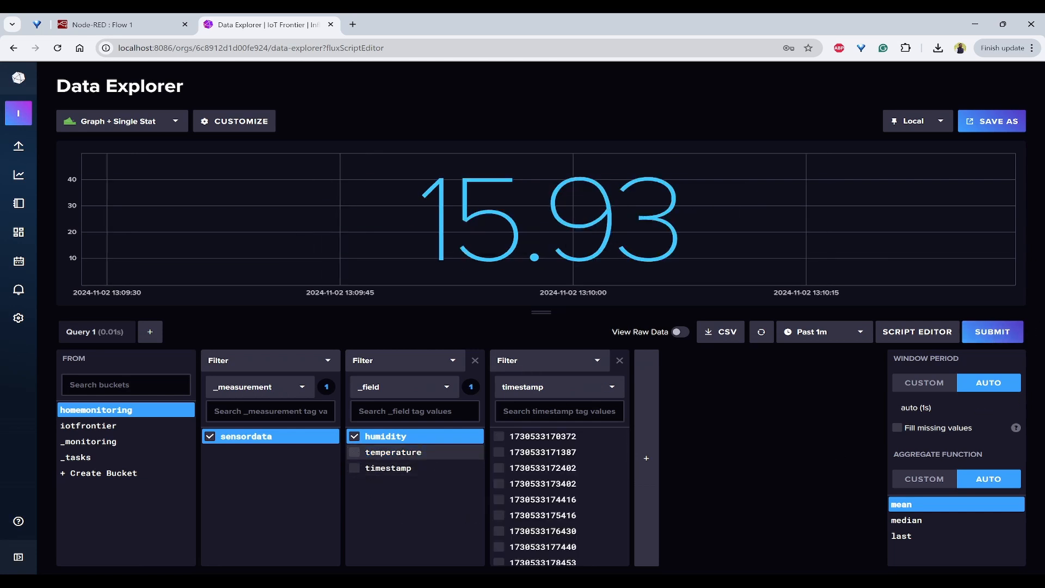
pyautogui.click(1014, 336)
pyautogui.click(1002, 340)
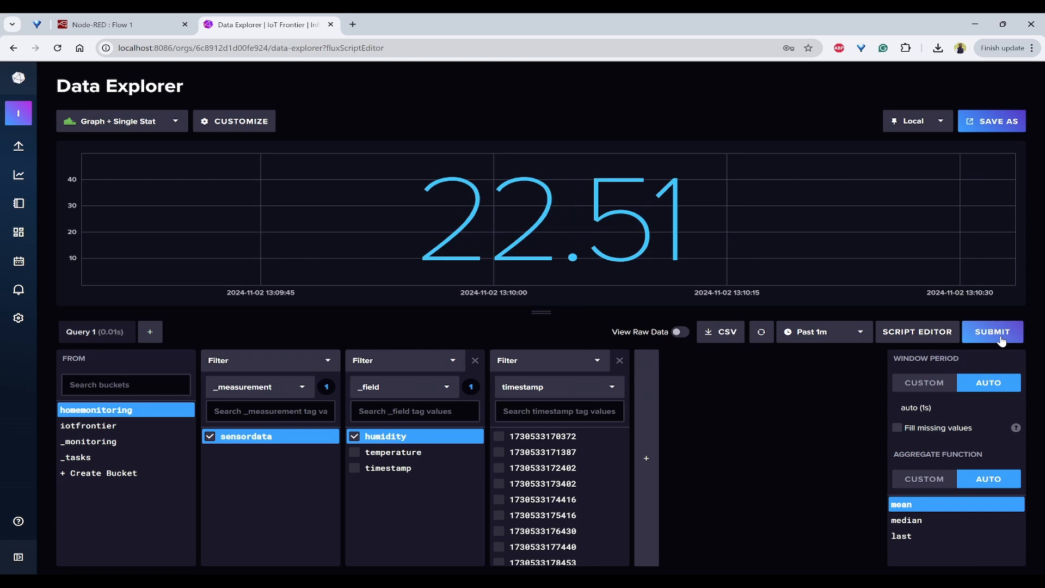
pyautogui.click(987, 341)
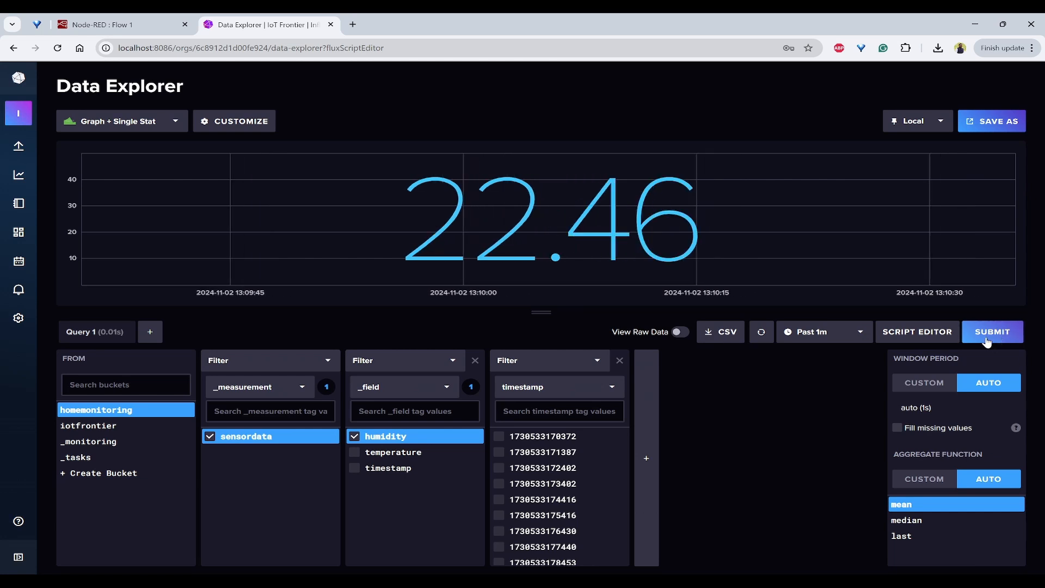
# Change the Data Explorer visualization to Graph.
pyautogui.click(120, 121)
pyautogui.click(112, 166)
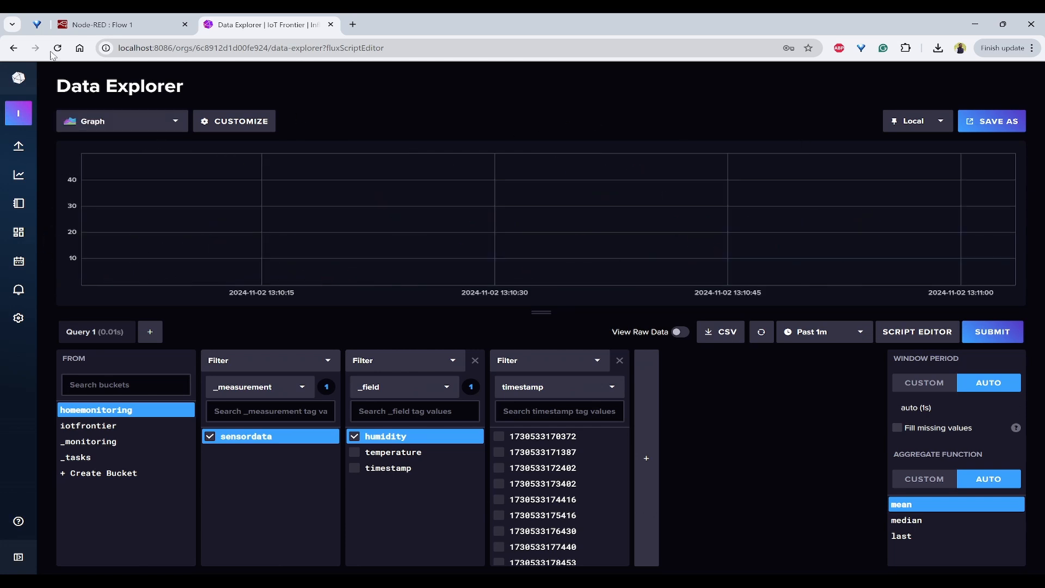
# Switch to Node-RED, set the Send Data inject node's Repeat to none, deploy the flow, and clear the debug messages.
pyautogui.click(103, 25)
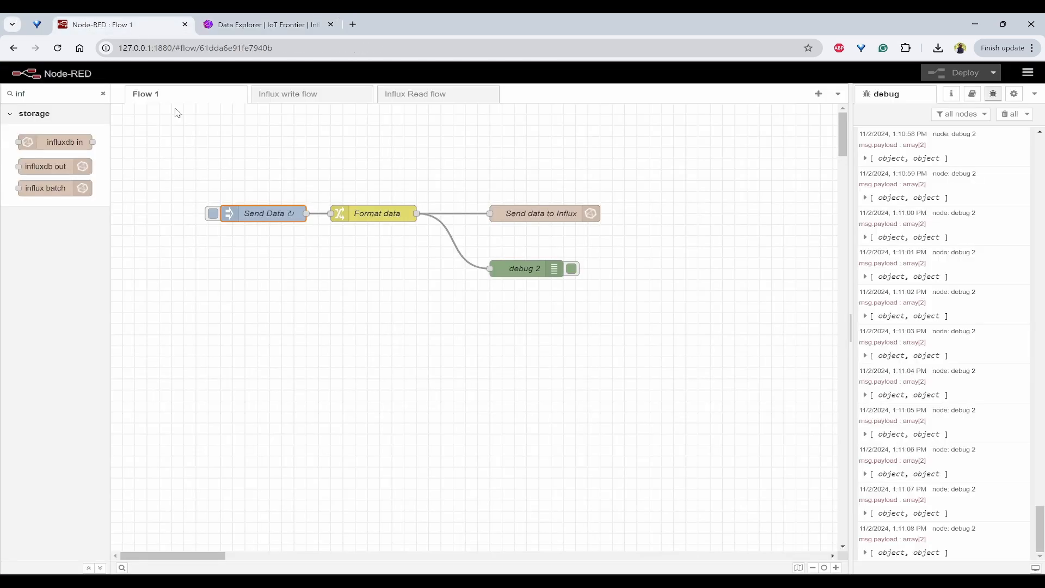
pyautogui.doubleClick(266, 216)
pyautogui.click(616, 500)
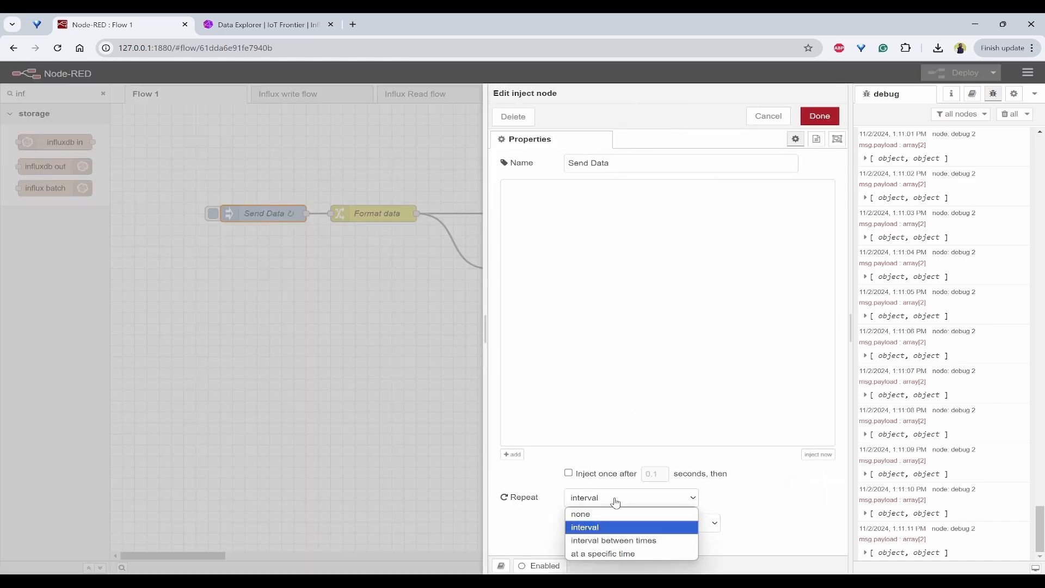
pyautogui.click(600, 516)
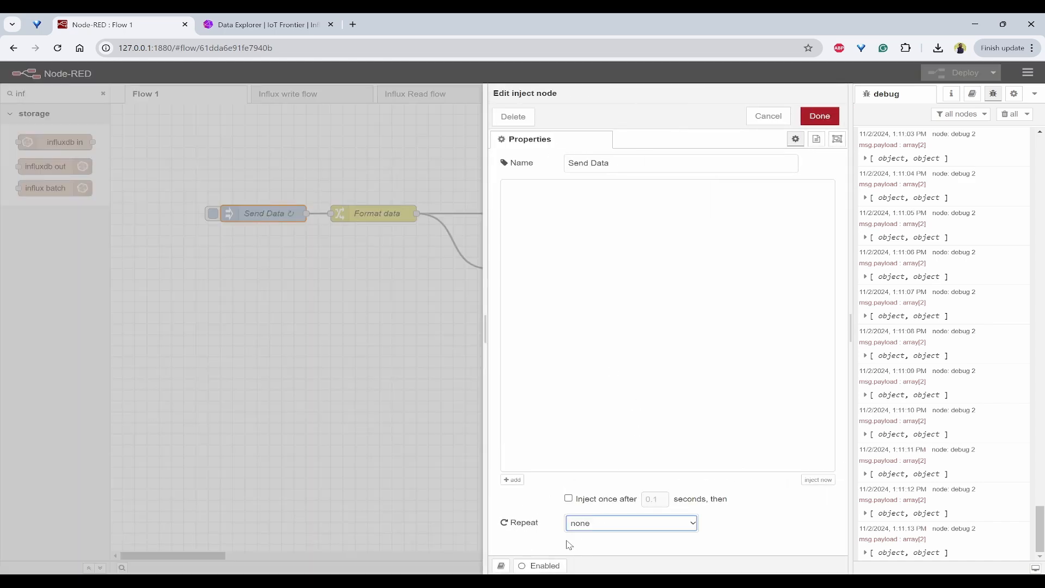
pyautogui.click(819, 116)
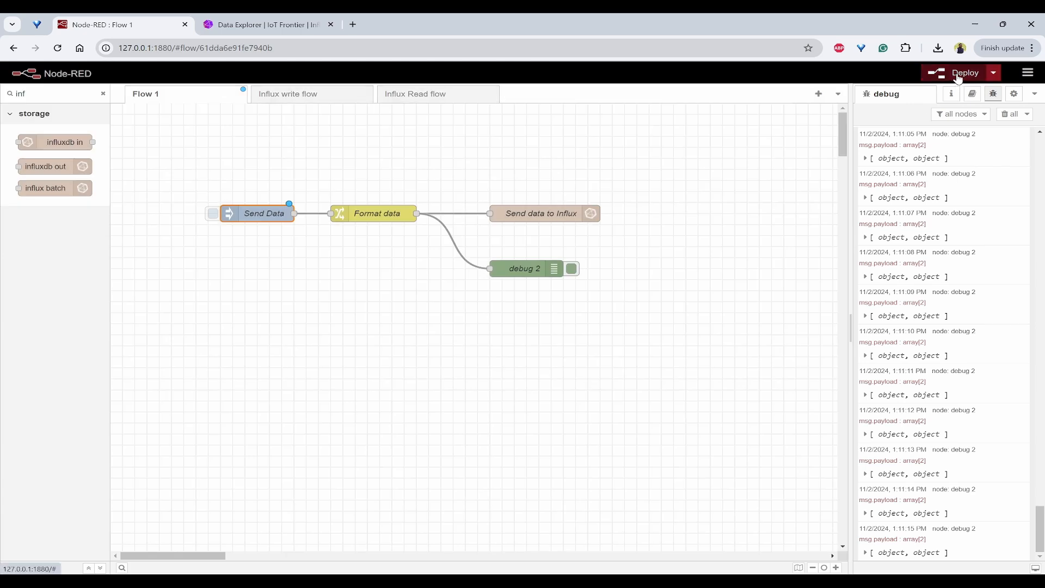
pyautogui.click(958, 77)
pyautogui.click(639, 112)
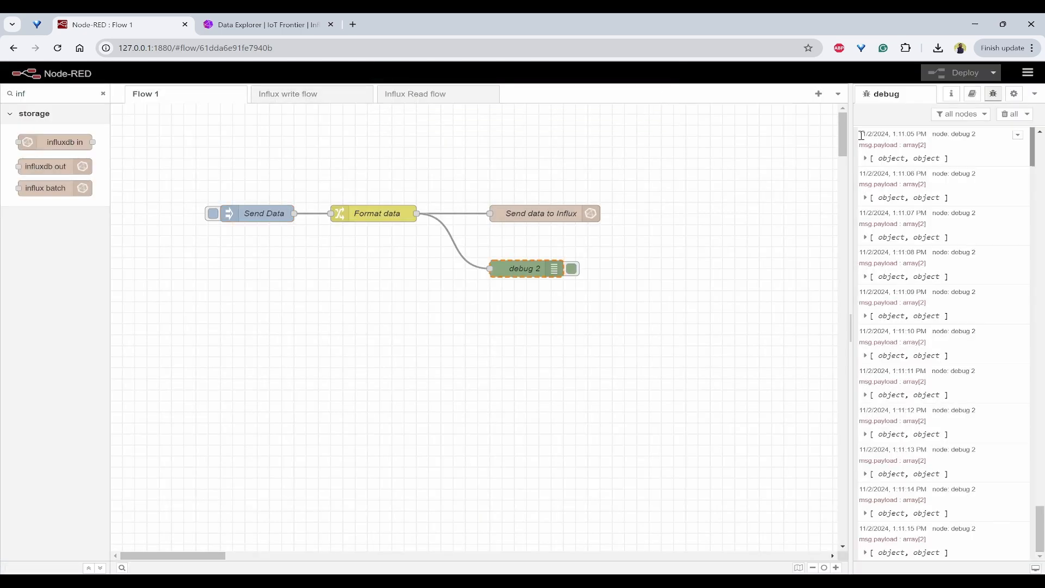
pyautogui.click(1008, 113)
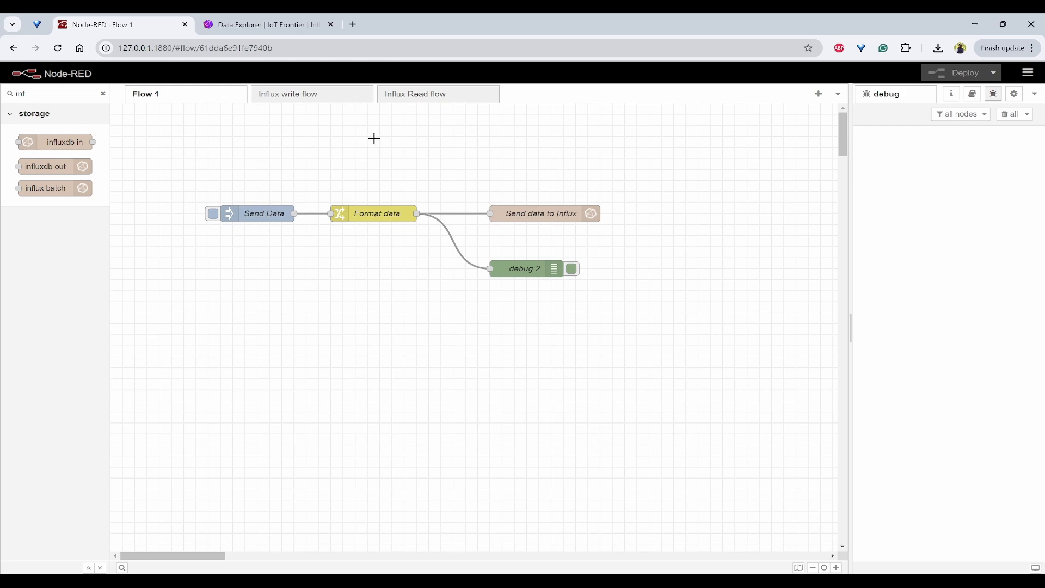
# Open the Influx Read flow and review the properties of the Fetch data inject node that feeds Read InfluxDB Temperature.
pyautogui.click(419, 96)
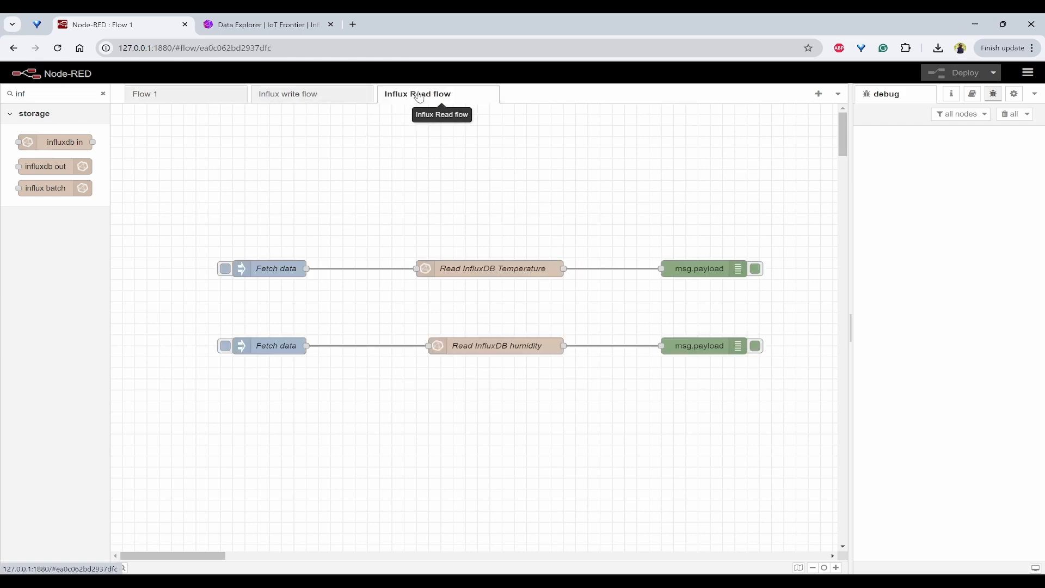
pyautogui.moveTo(158, 214); pyautogui.dragTo(777, 318)
pyautogui.click(783, 224)
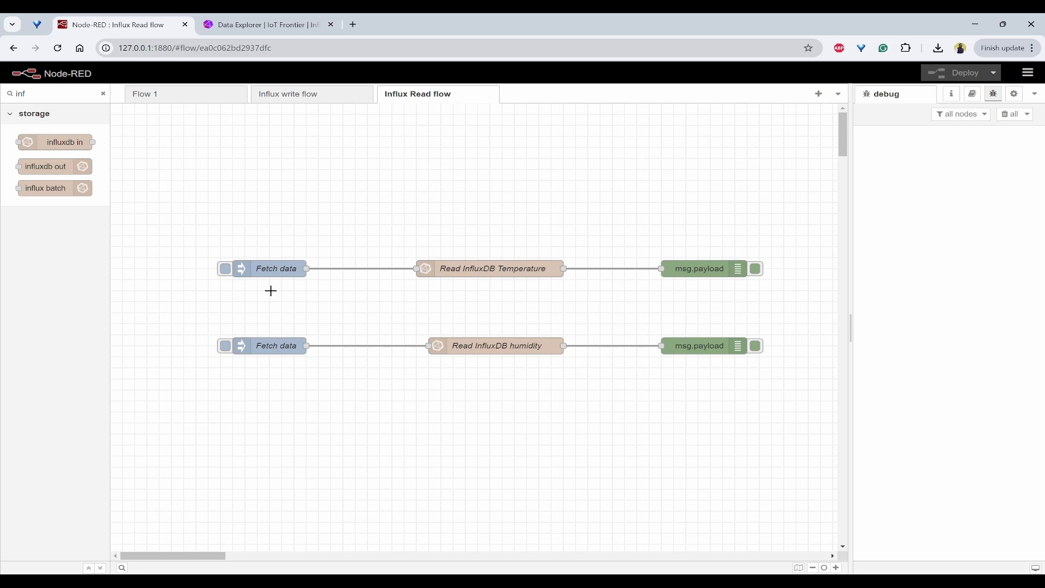
pyautogui.click(271, 267)
pyautogui.doubleClick(271, 266)
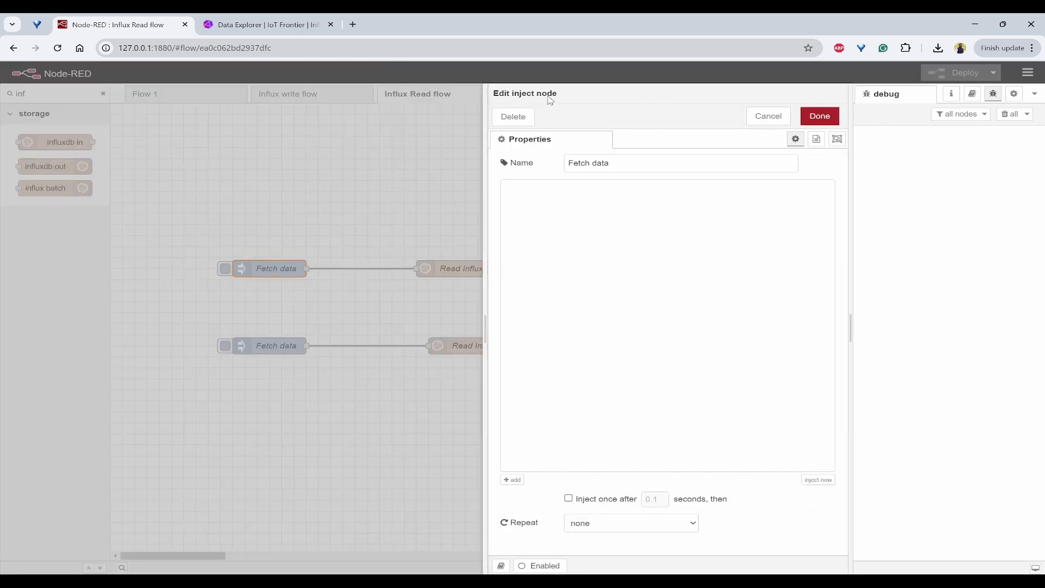
pyautogui.click(498, 164)
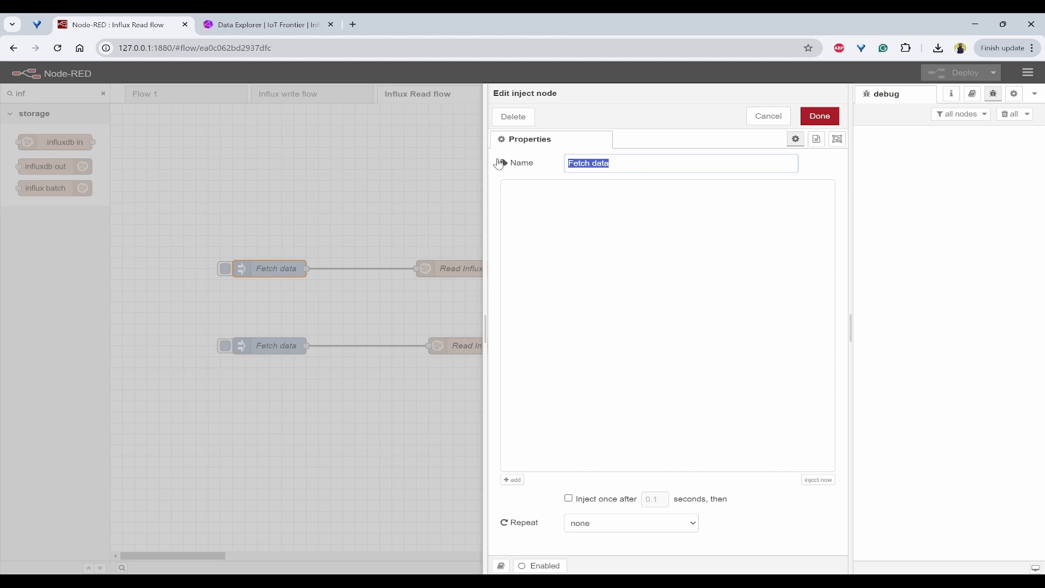
pyautogui.click(821, 119)
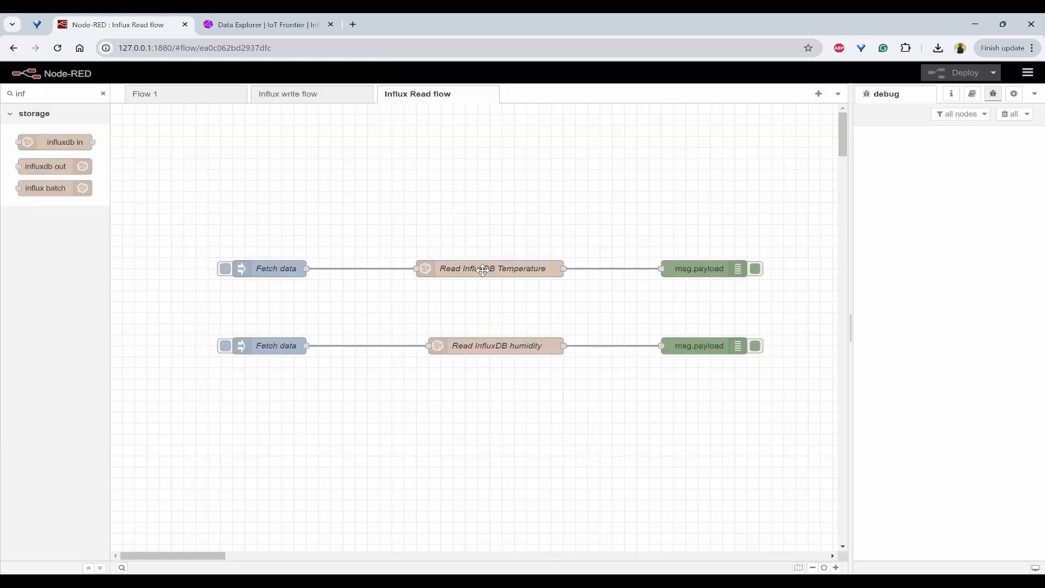
# Open the Read InfluxDB Temperature node and check its InfluxDB server connection and organization.
pyautogui.click(482, 270)
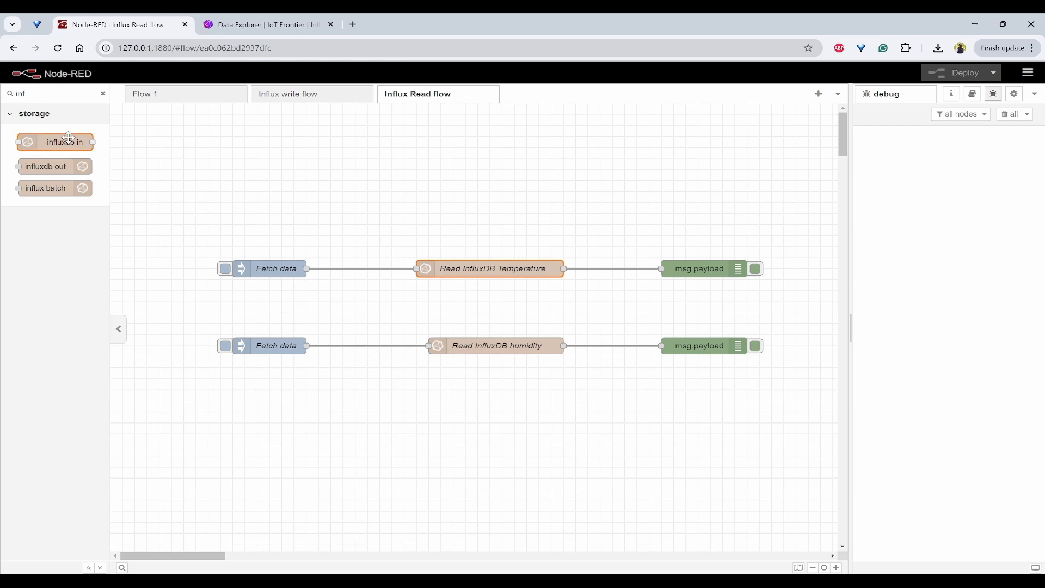
pyautogui.doubleClick(510, 269)
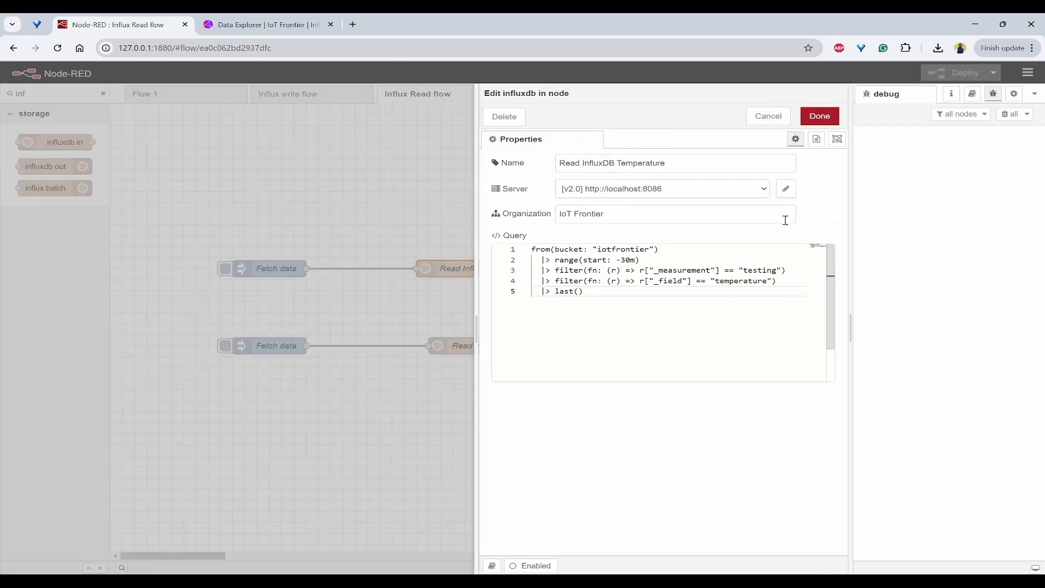
pyautogui.click(785, 188)
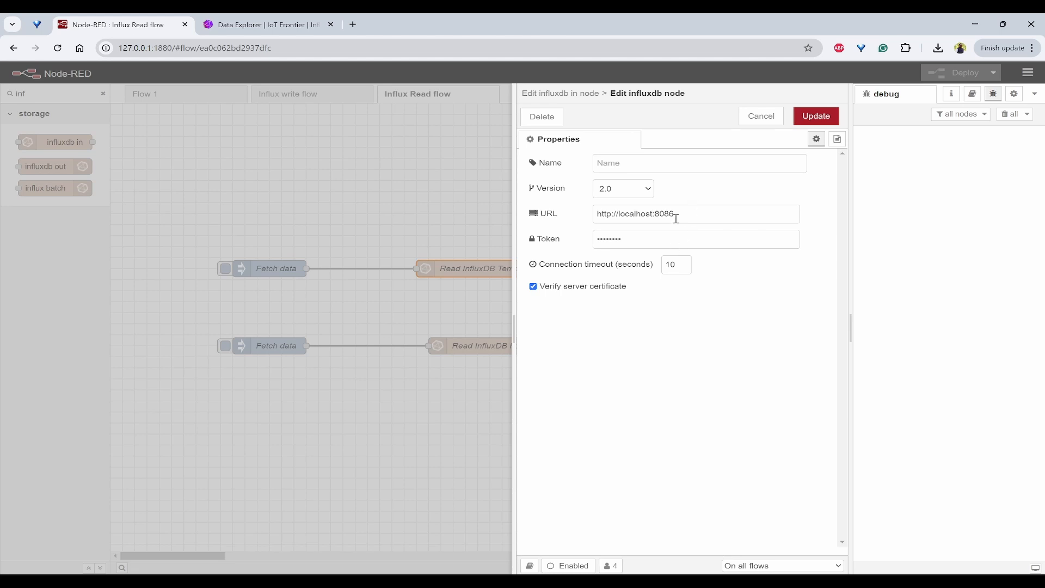
pyautogui.click(800, 113)
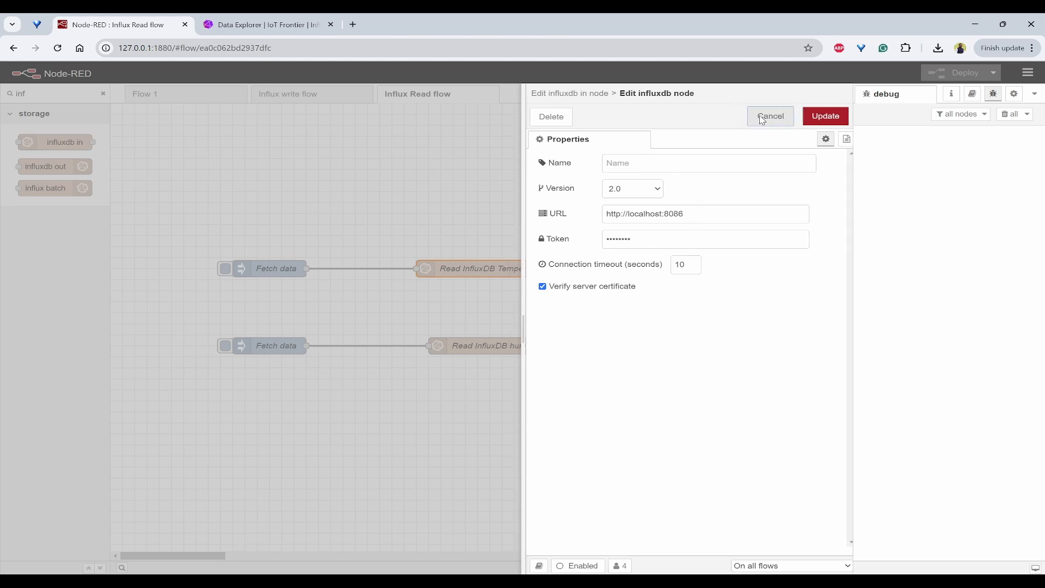
pyautogui.moveTo(630, 212); pyautogui.dragTo(492, 214)
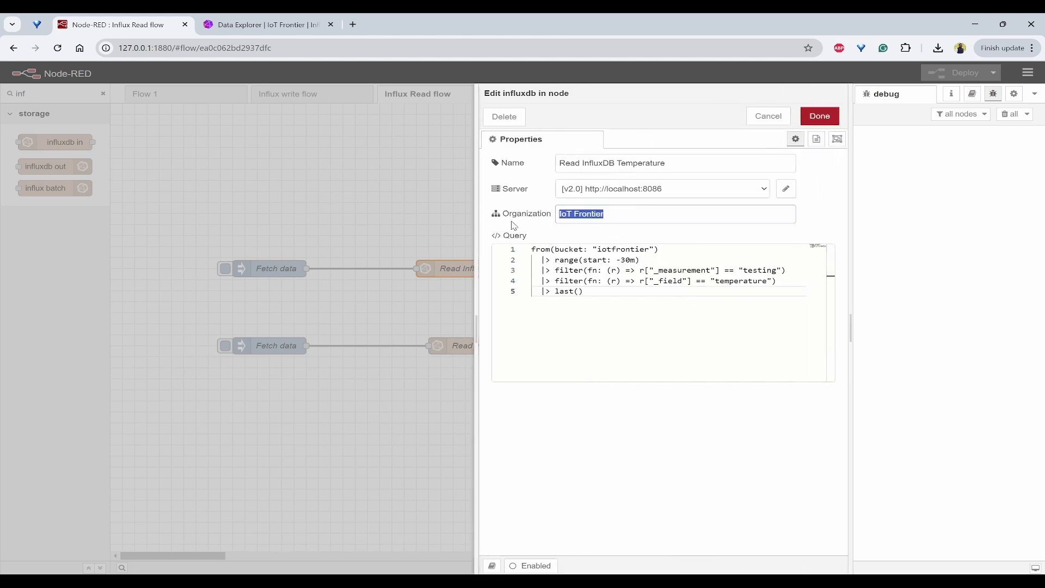
pyautogui.click(622, 305)
# Examine the temperature node's Flux query, including its bucket, range, filters and last() function.
pyautogui.click(561, 242)
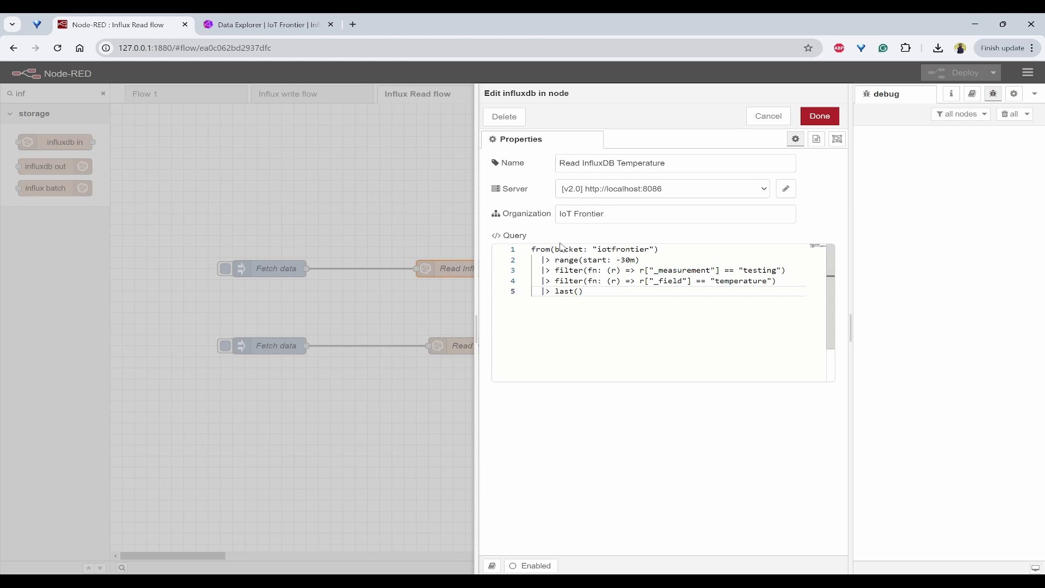
pyautogui.click(594, 246)
pyautogui.click(576, 250)
pyautogui.click(570, 292)
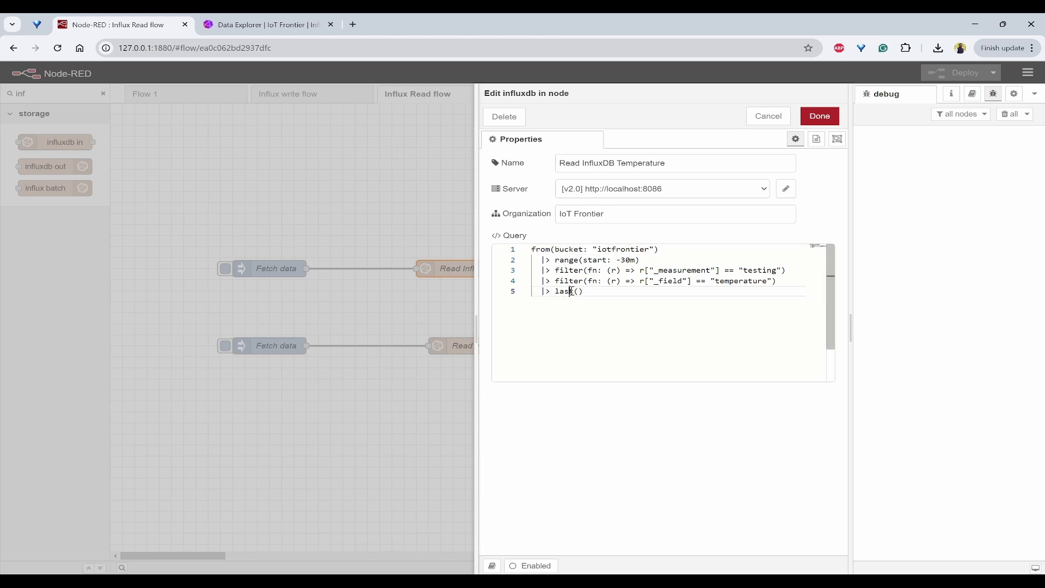
pyautogui.click(567, 249)
pyautogui.click(613, 311)
pyautogui.moveTo(608, 298); pyautogui.dragTo(468, 240)
pyautogui.click(611, 311)
pyautogui.doubleClick(568, 249)
pyautogui.click(633, 301)
# Set the bucket in the temperature query to homemonitoring.
pyautogui.doubleClick(620, 250)
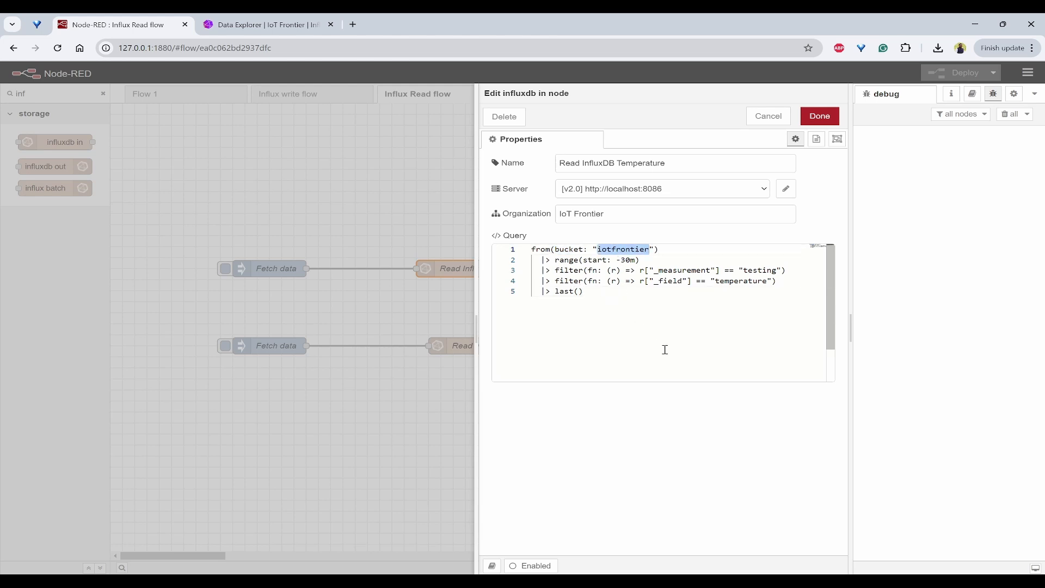
pyautogui.write('homemon')
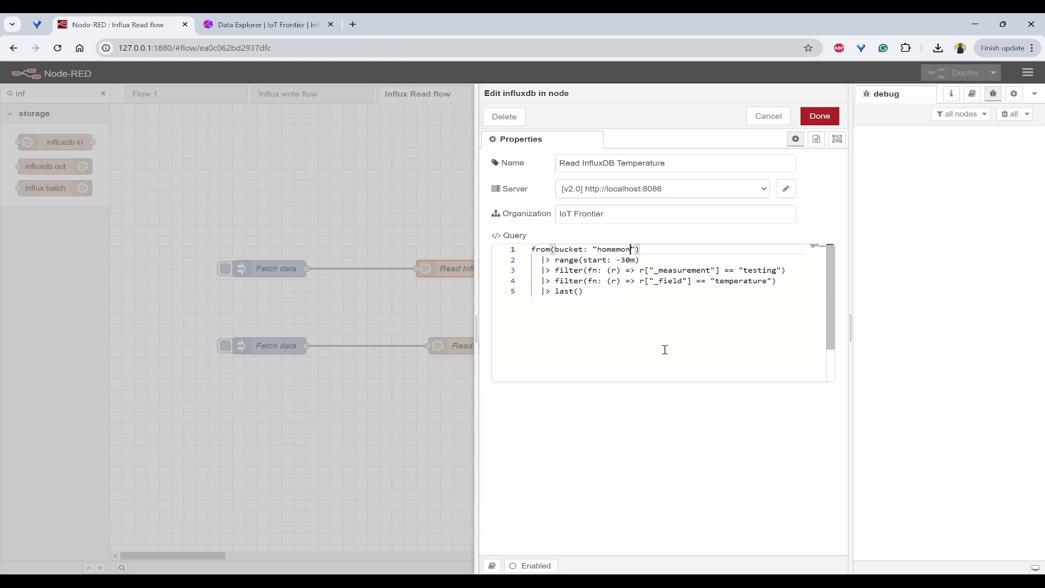
pyautogui.write('itoring')
# Check the measurement name in InfluxDB's Data Explorer and set the temperature query's _measurement filter to sensordata in Node-RED.
pyautogui.doubleClick(764, 270)
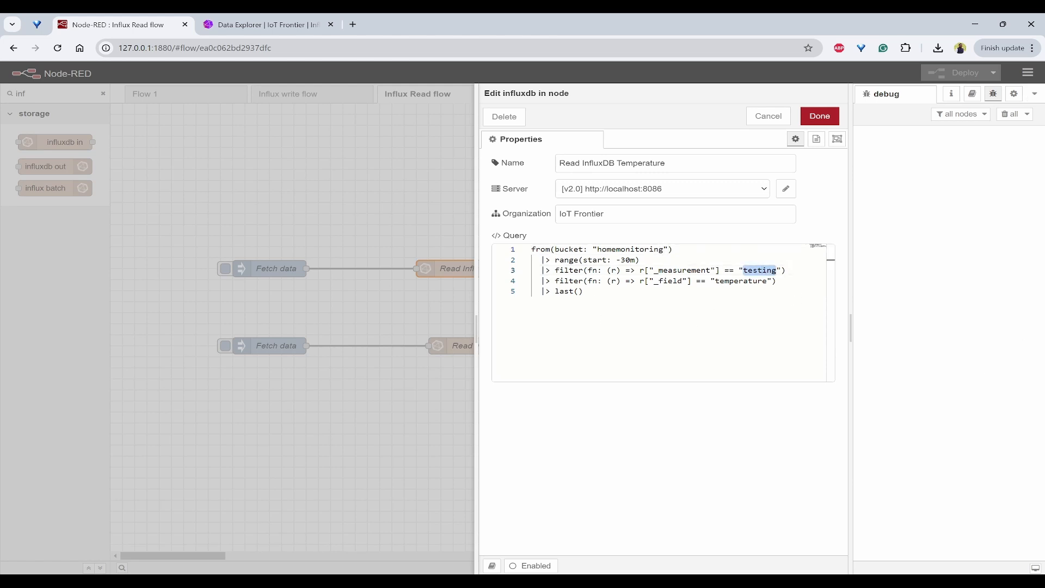
pyautogui.click(234, 27)
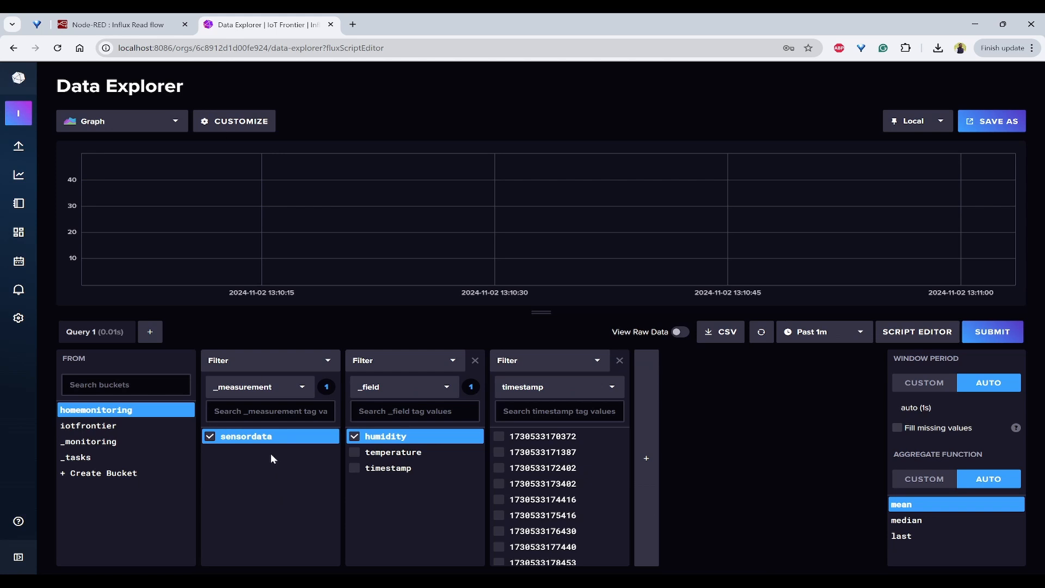
pyautogui.click(120, 24)
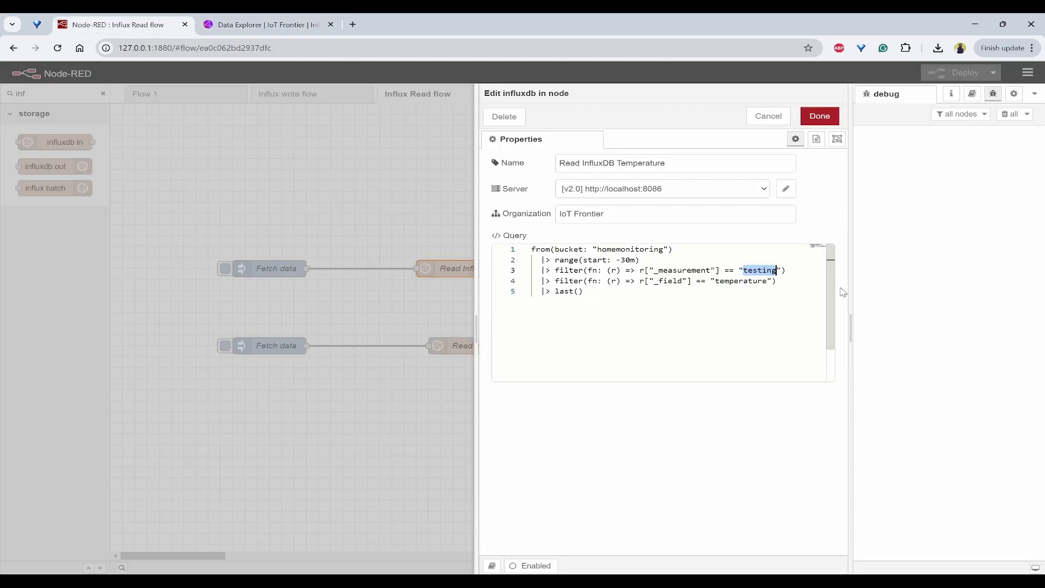
pyautogui.write('send')
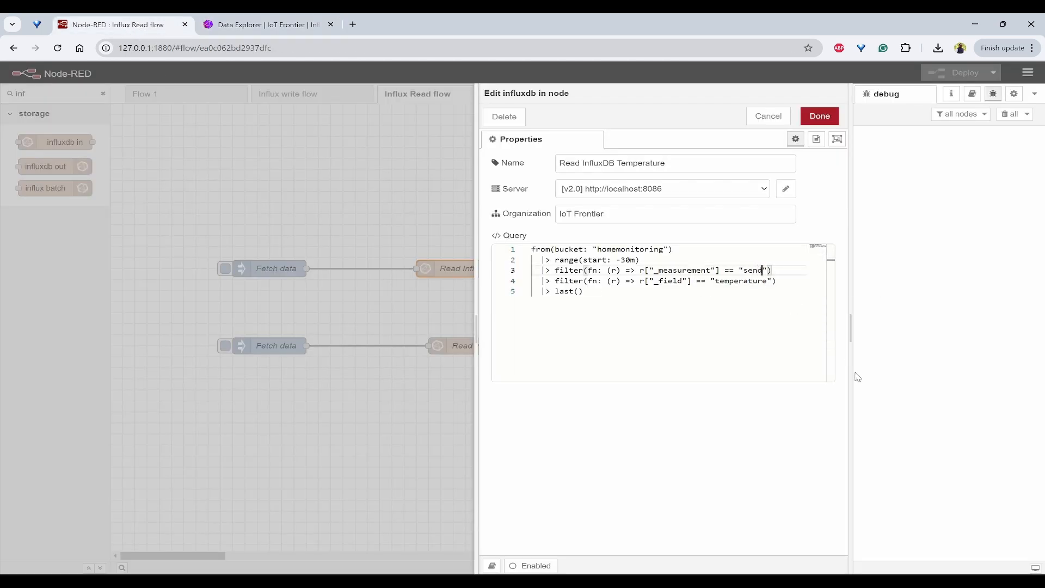
pyautogui.press('BackSpace')
pyautogui.write('sordata')
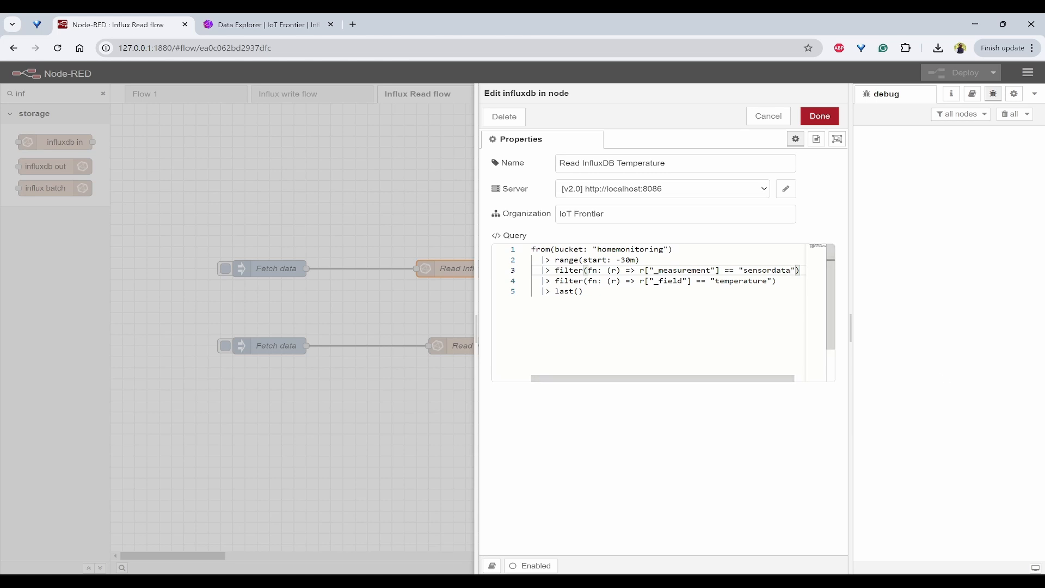
# Review the temperature field filter and the last() line of the query, and save the Read InfluxDB Temperature node.
pyautogui.click(743, 281)
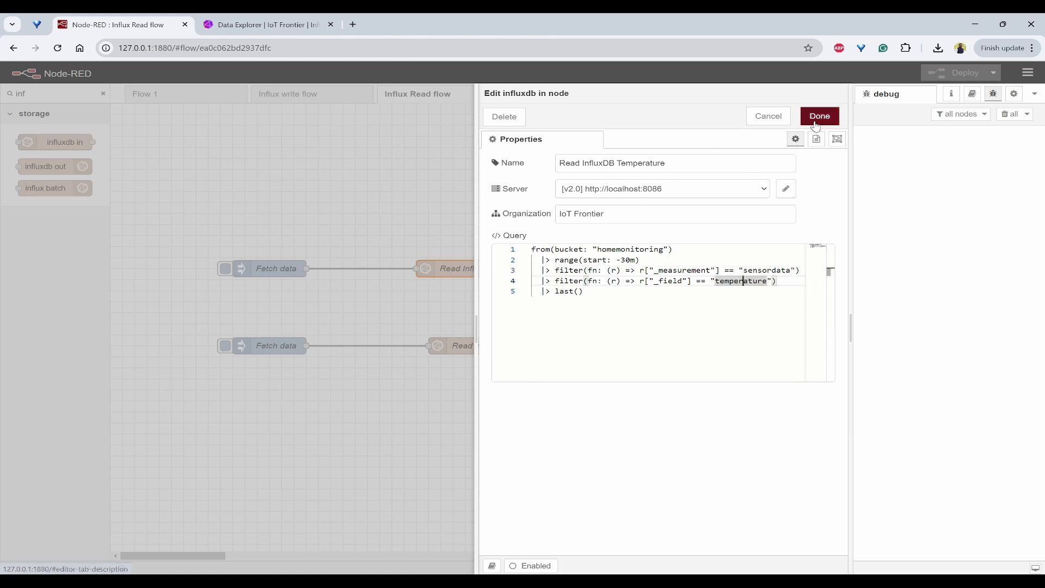
pyautogui.moveTo(590, 296); pyautogui.dragTo(484, 287)
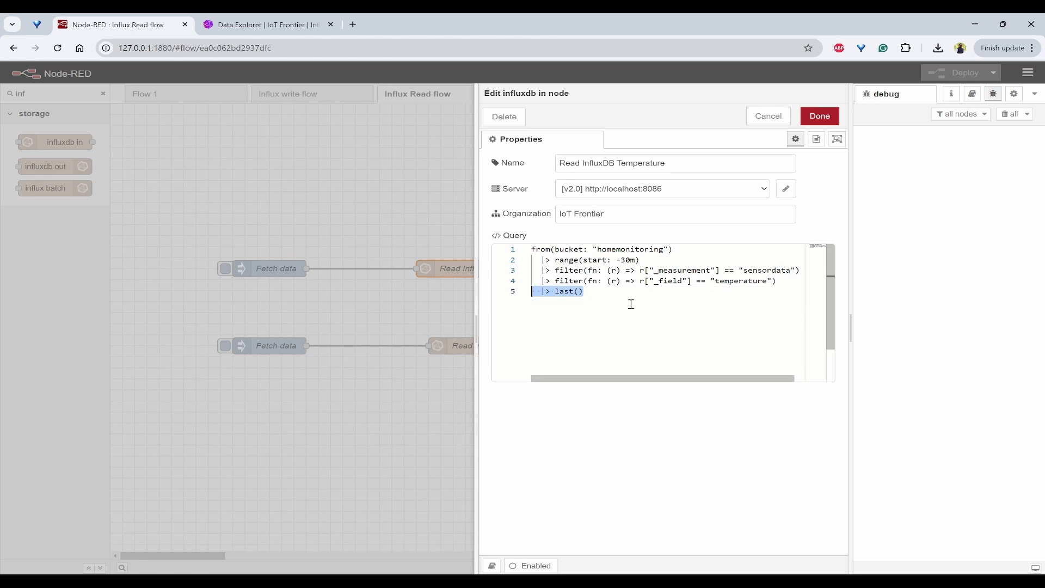
pyautogui.click(655, 298)
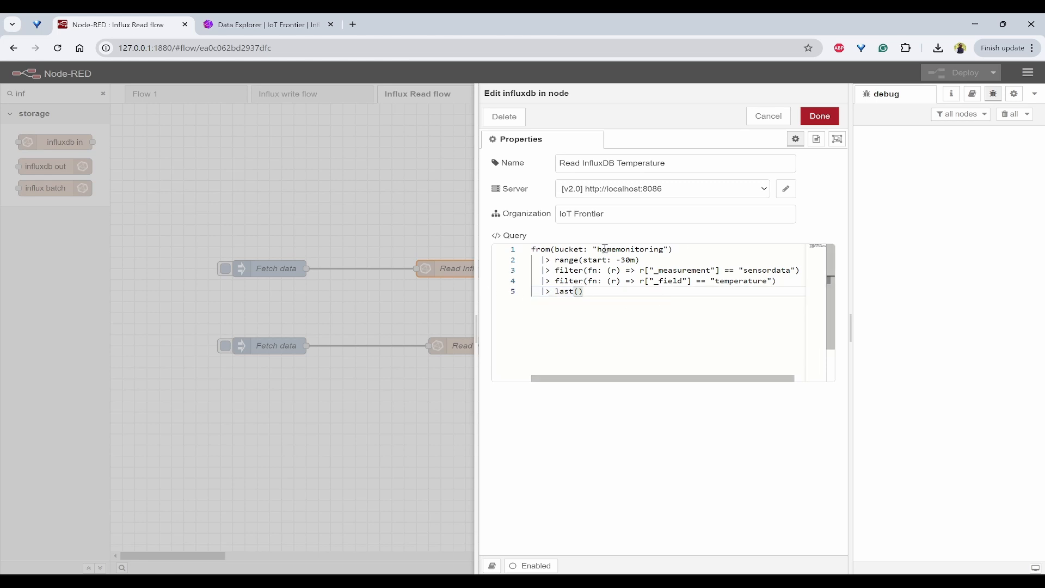
pyautogui.click(820, 116)
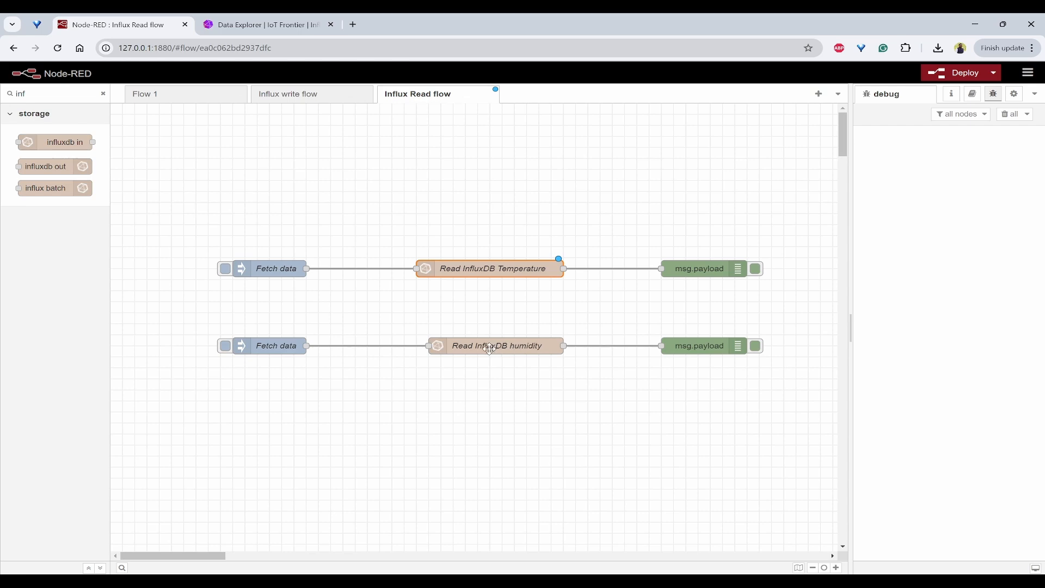
# Open the Read InfluxDB humidity node and set the bucket in its query to homemonitoring.
pyautogui.doubleClick(496, 350)
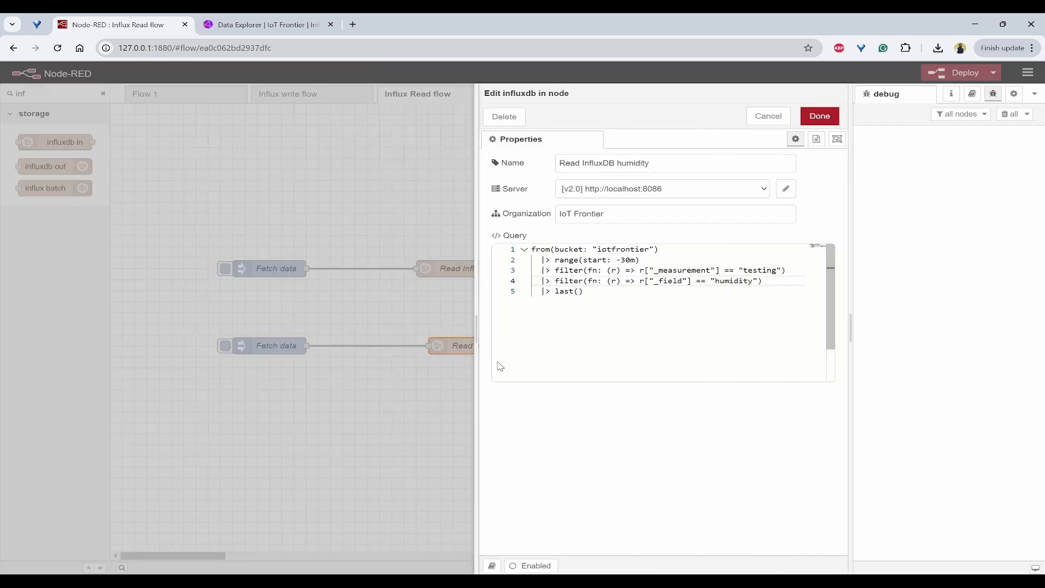
pyautogui.doubleClick(742, 281)
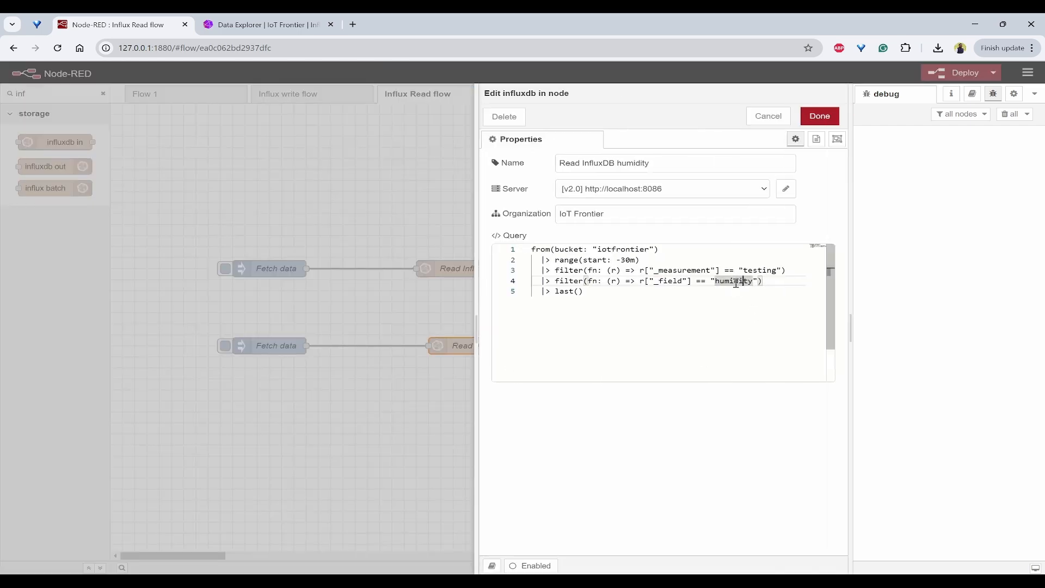
pyautogui.click(680, 293)
pyautogui.doubleClick(621, 249)
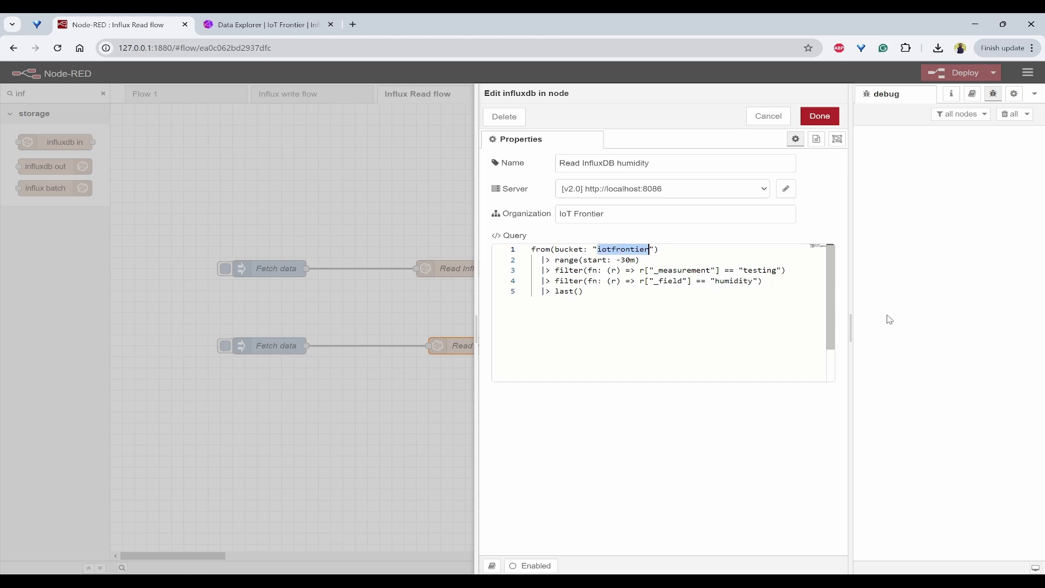
pyautogui.write('homem')
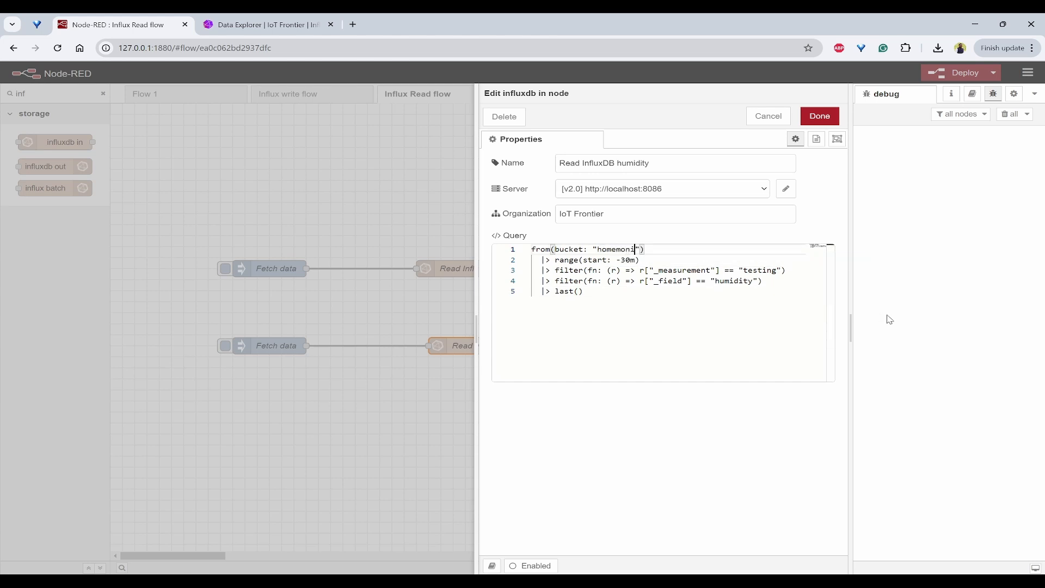
pyautogui.write('onitoring')
# Set the humidity query's _measurement filter to sensordata and save the Read InfluxDB humidity node.
pyautogui.doubleClick(759, 270)
pyautogui.write('se')
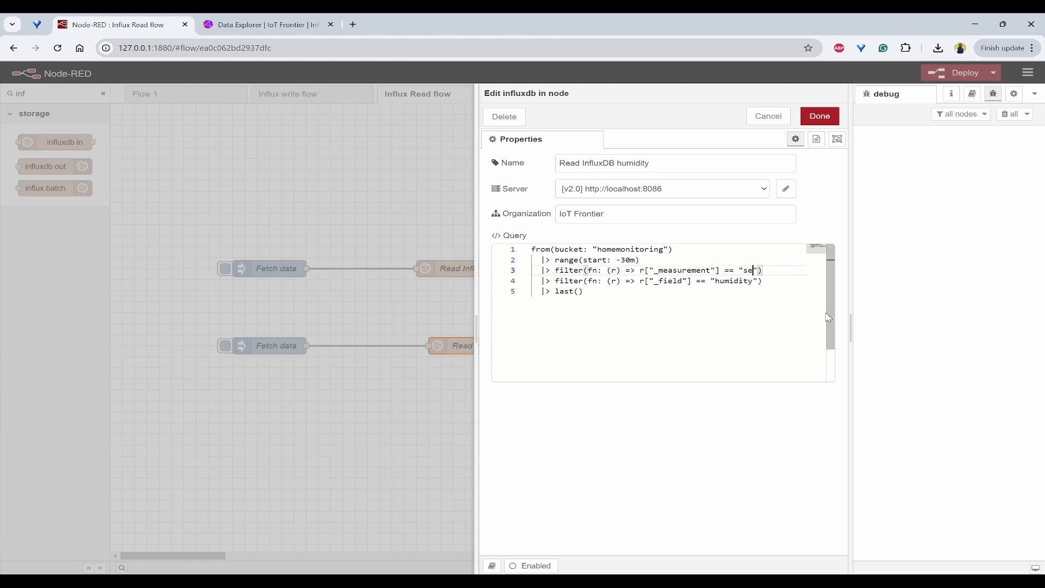
pyautogui.write('nsordata')
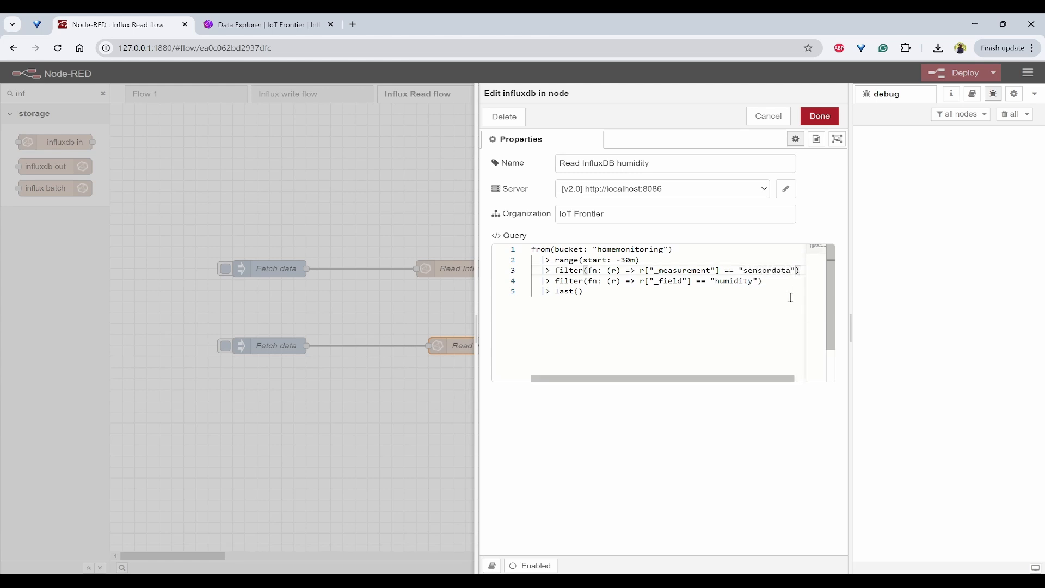
pyautogui.click(739, 298)
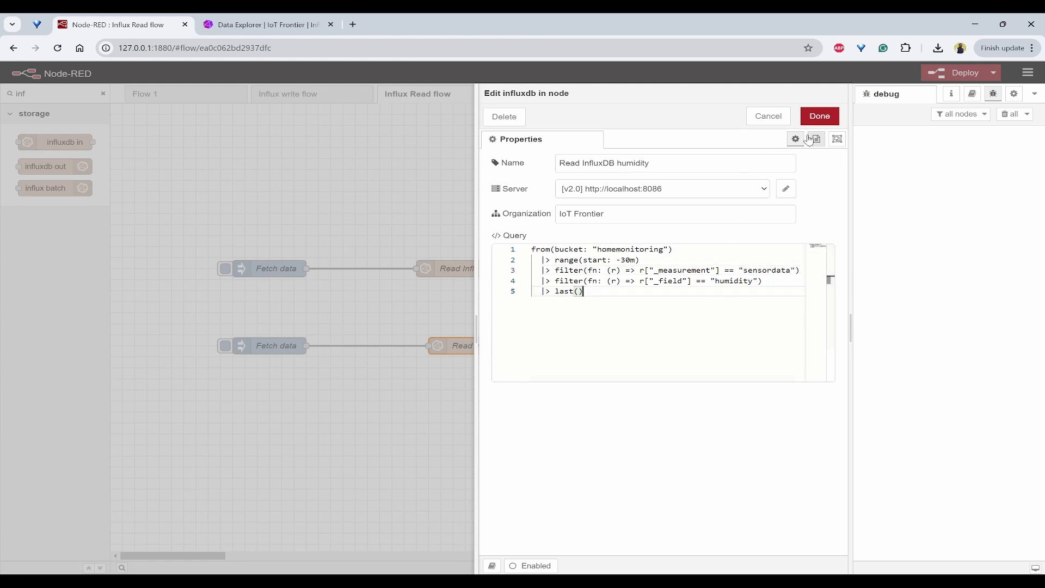
pyautogui.click(820, 117)
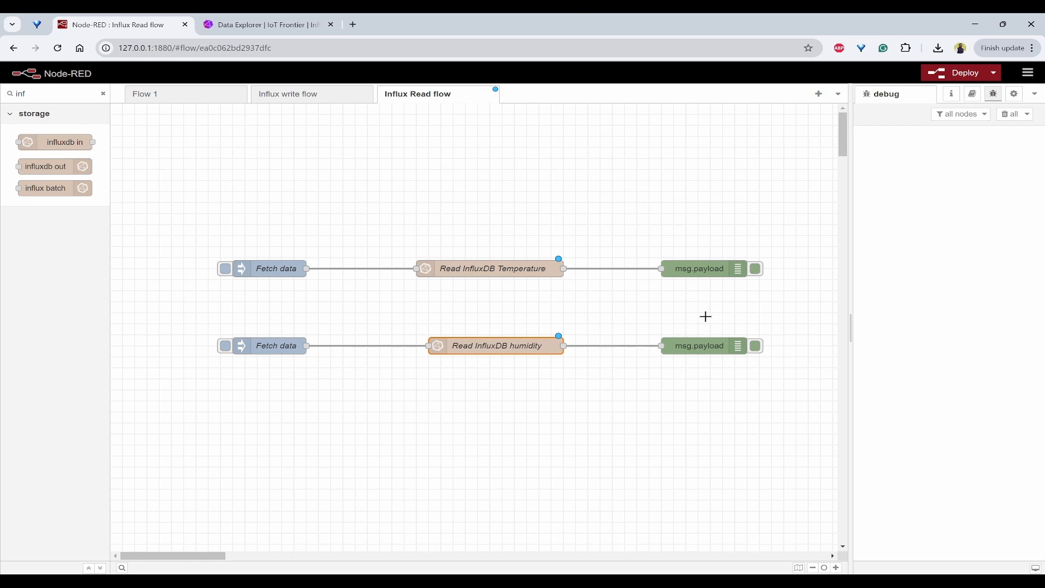
# Check the settings of the temperature branch's debug node, then deploy the flows and dismiss the deployment notice.
pyautogui.click(688, 297)
pyautogui.click(700, 275)
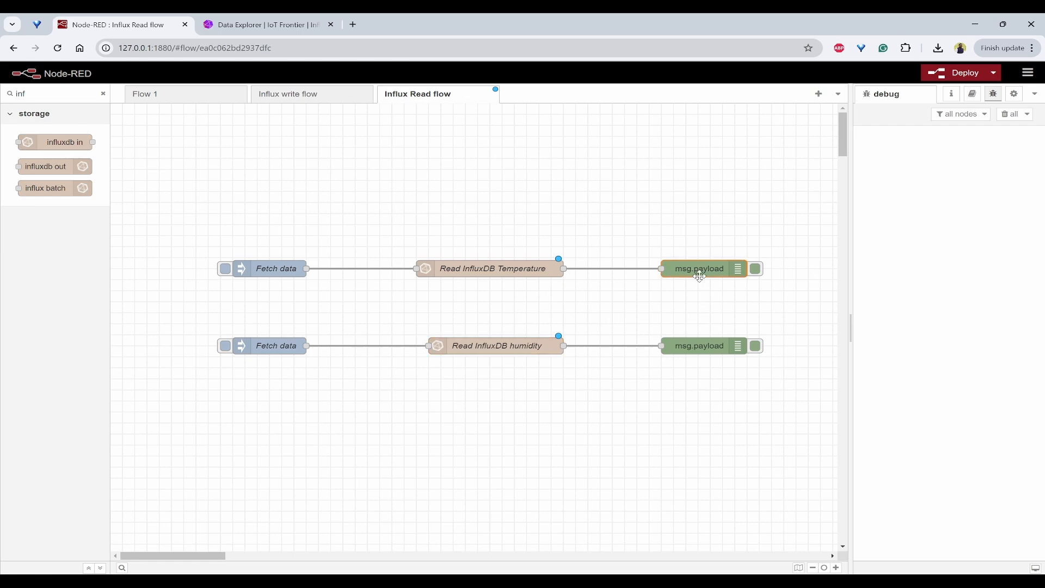
pyautogui.doubleClick(708, 271)
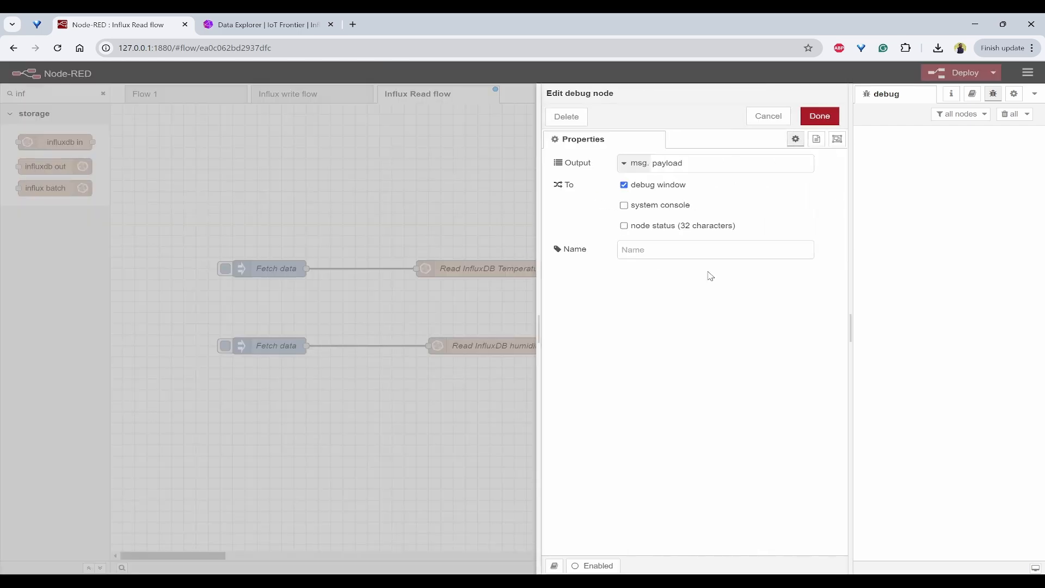
pyautogui.click(818, 117)
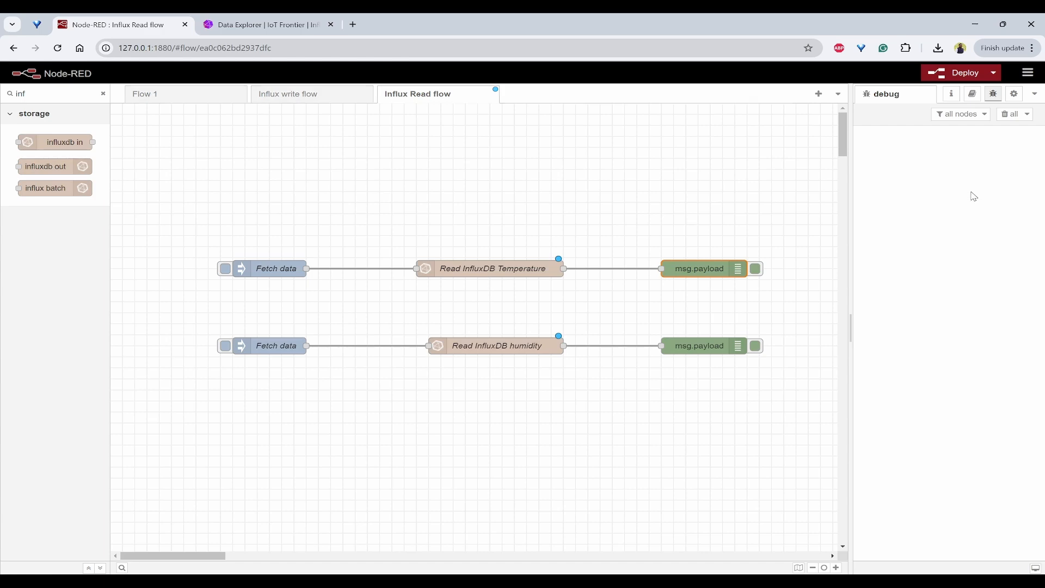
pyautogui.click(958, 73)
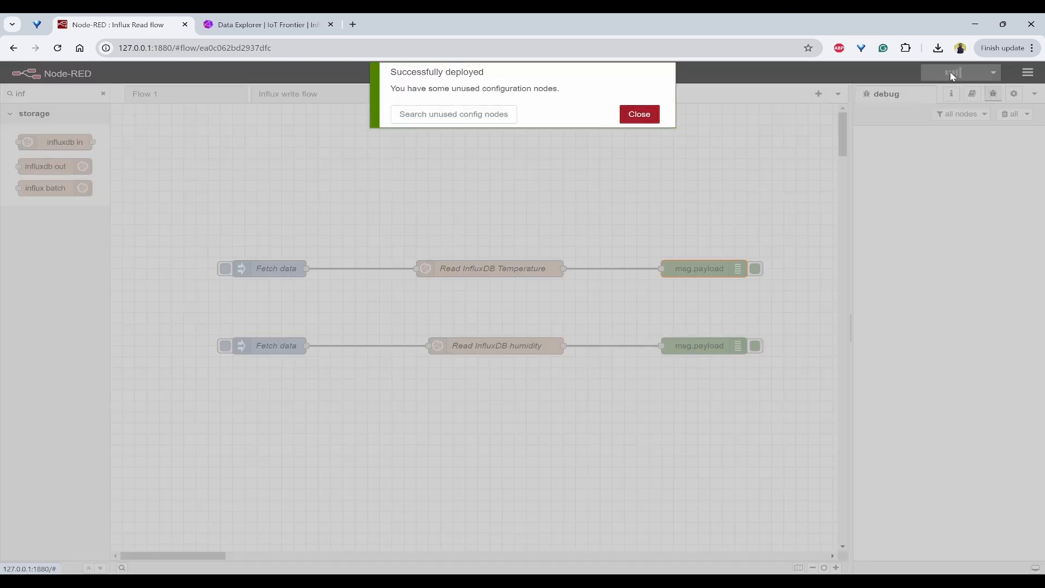
pyautogui.click(638, 114)
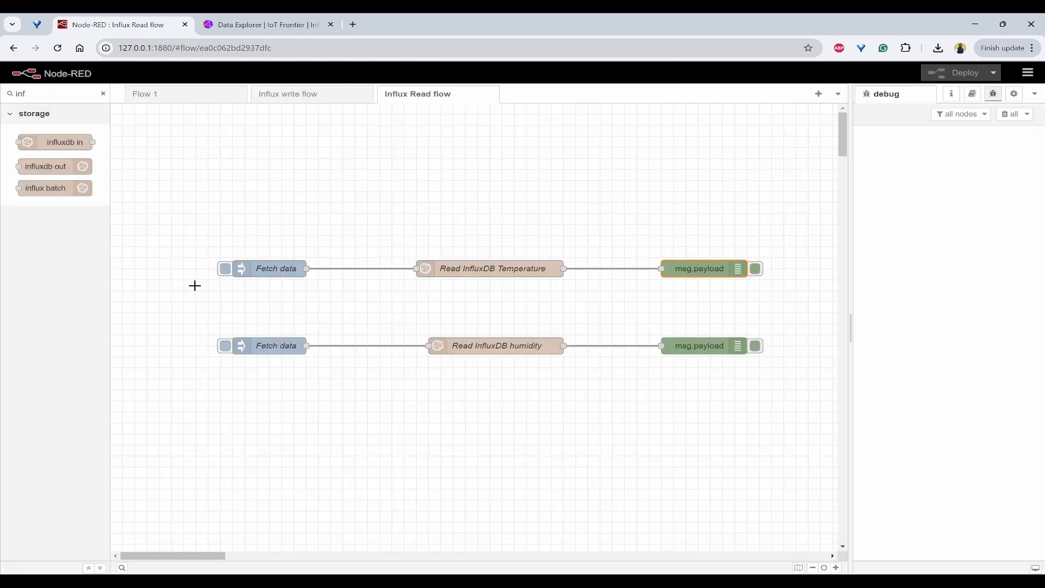
# Trigger the temperature Fetch data node and examine the last temperature records, including entries 110, 115 and 116, in the debug output.
pyautogui.click(226, 269)
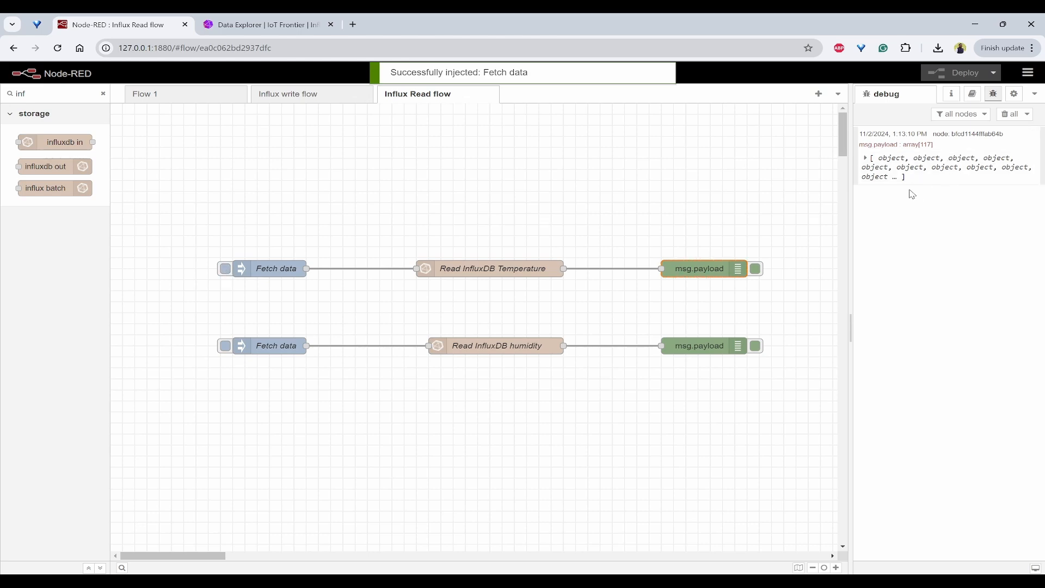
pyautogui.click(866, 159)
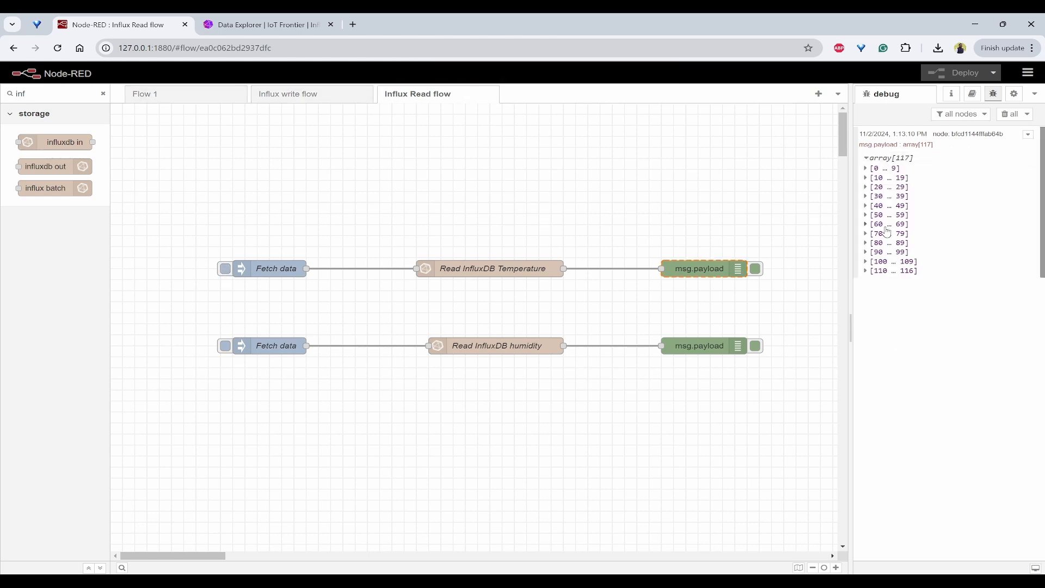
pyautogui.click(865, 271)
pyautogui.click(876, 283)
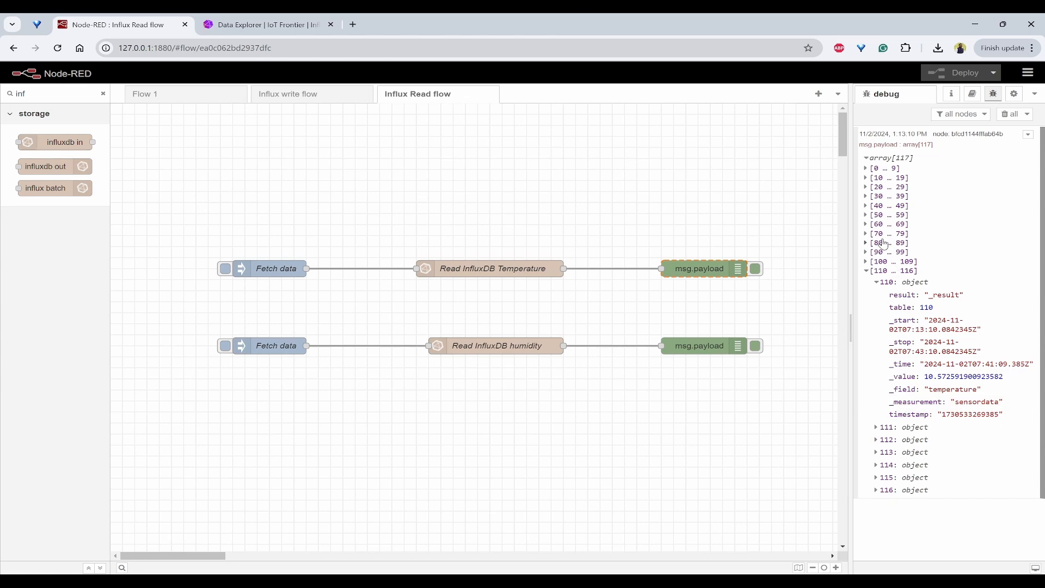
pyautogui.click(866, 234)
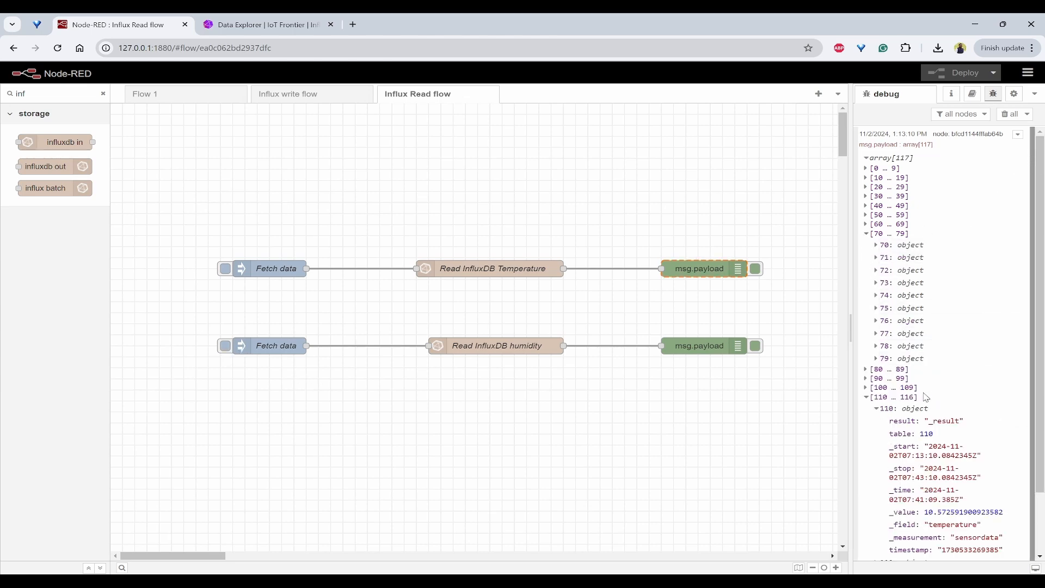
pyautogui.scroll(-1, 942, 419)
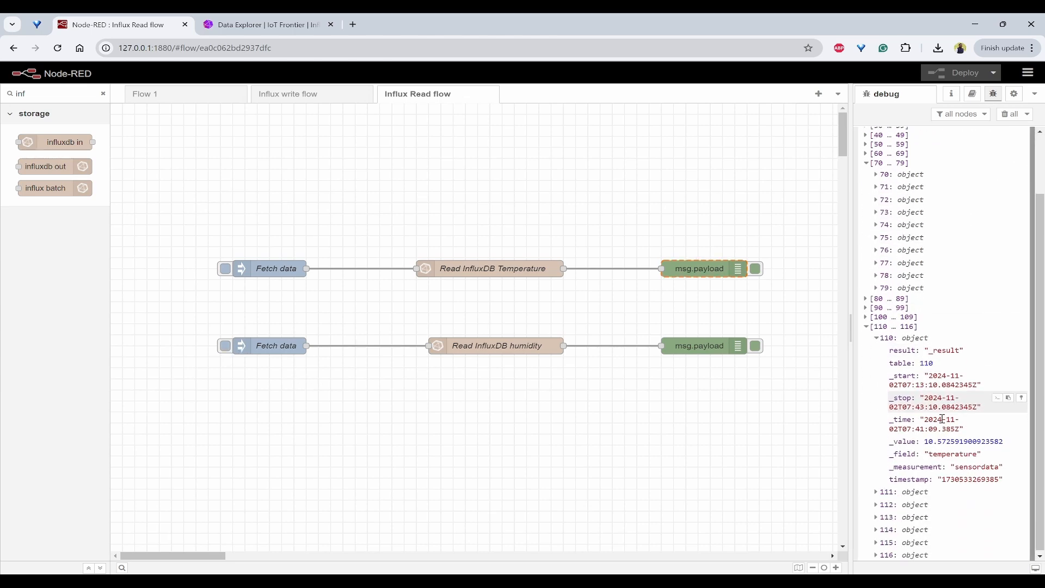
pyautogui.click(875, 553)
pyautogui.scroll(-2, 915, 443)
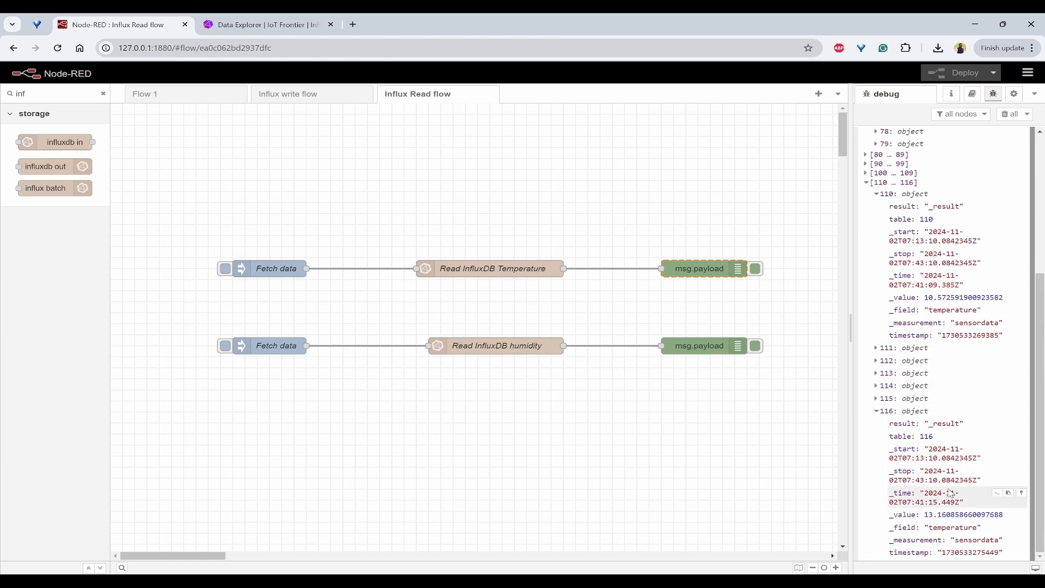
pyautogui.doubleClick(947, 514)
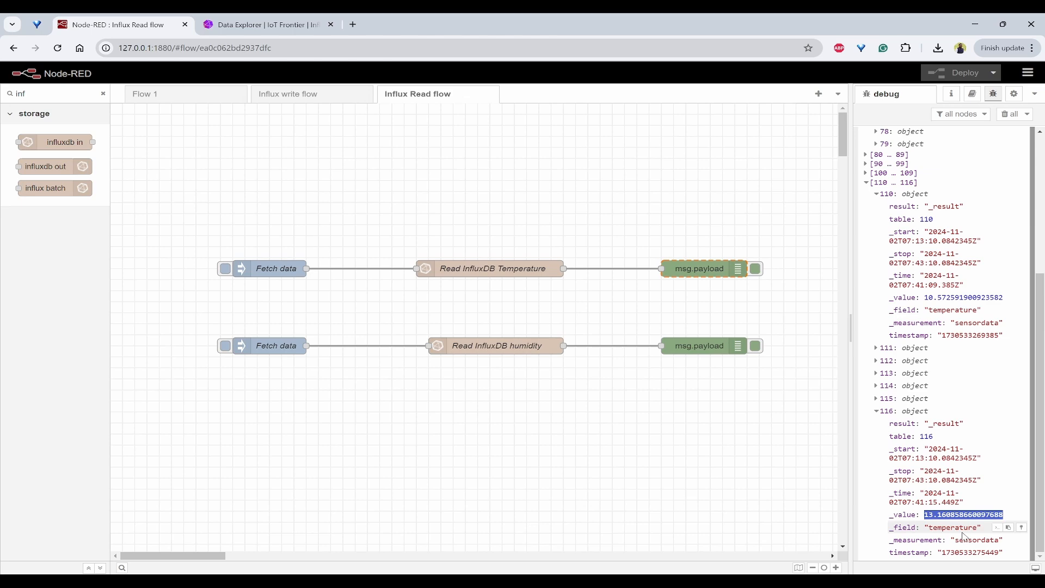
pyautogui.click(877, 399)
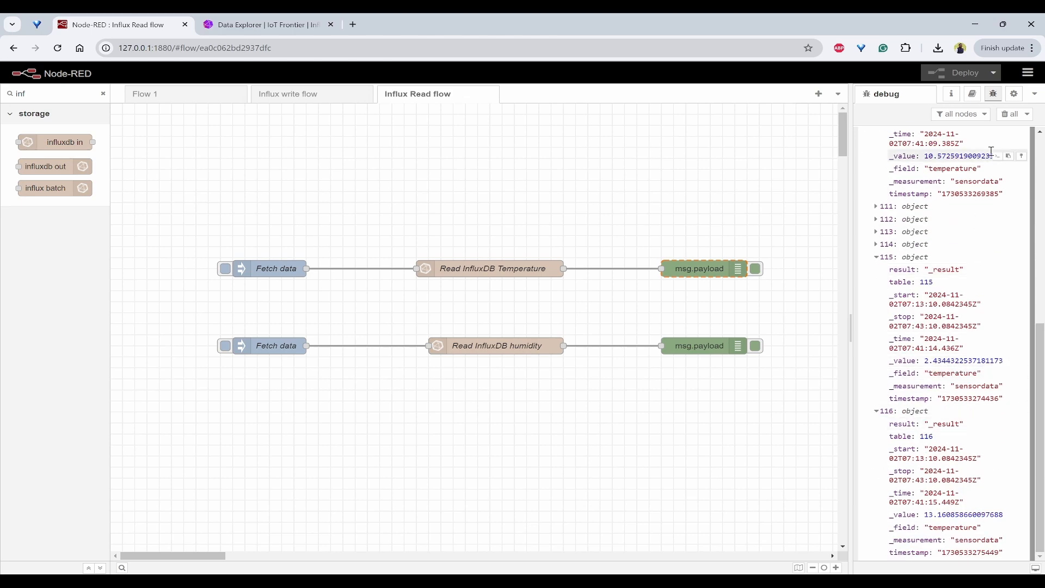
# Clear the debug output, trigger the humidity Fetch data node and examine the field and value of the last record, entry 116.
pyautogui.click(999, 115)
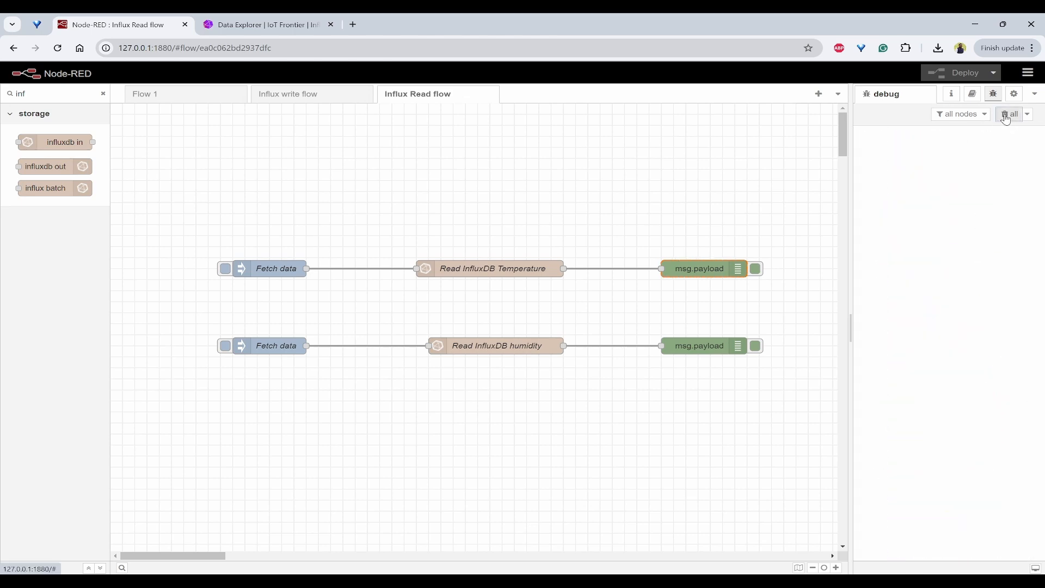
pyautogui.click(224, 347)
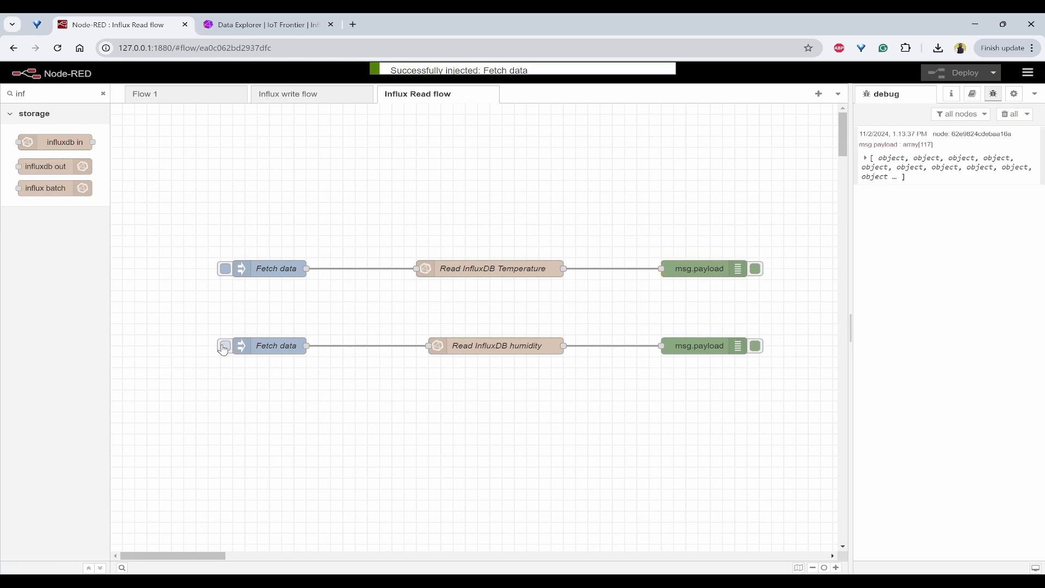
pyautogui.doubleClick(927, 144)
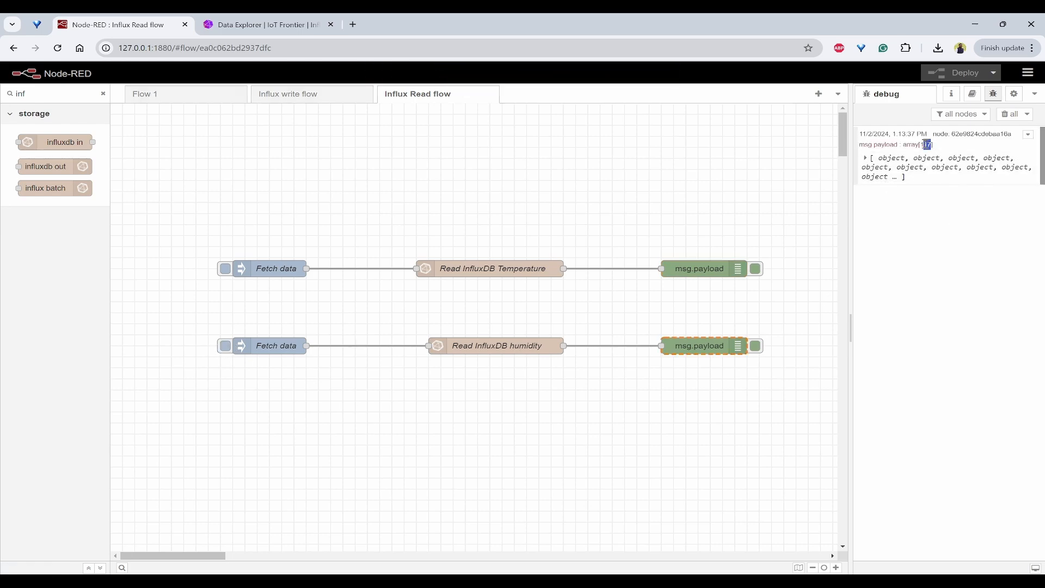
pyautogui.click(865, 157)
pyautogui.click(867, 271)
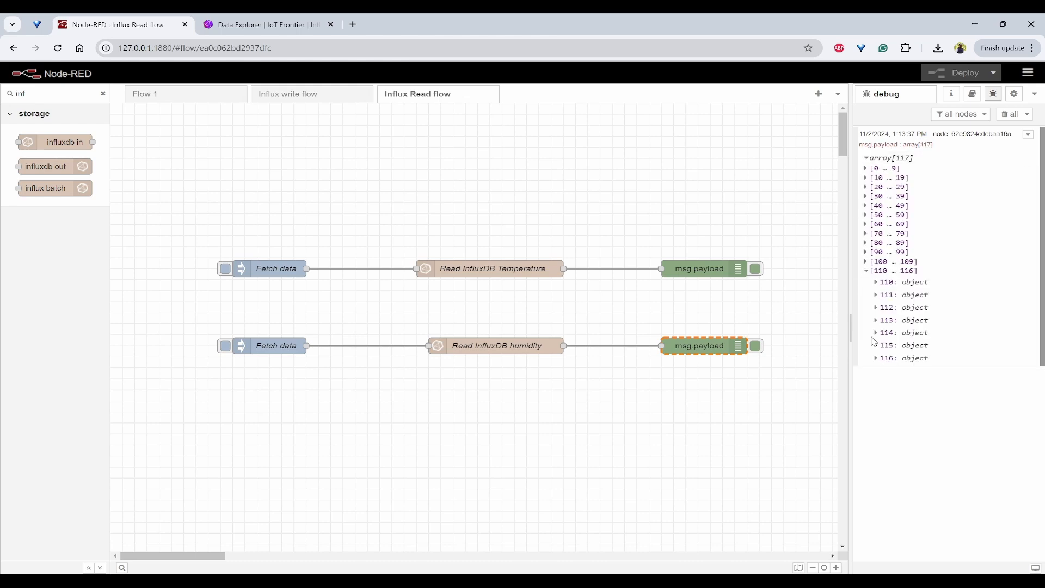
pyautogui.click(876, 358)
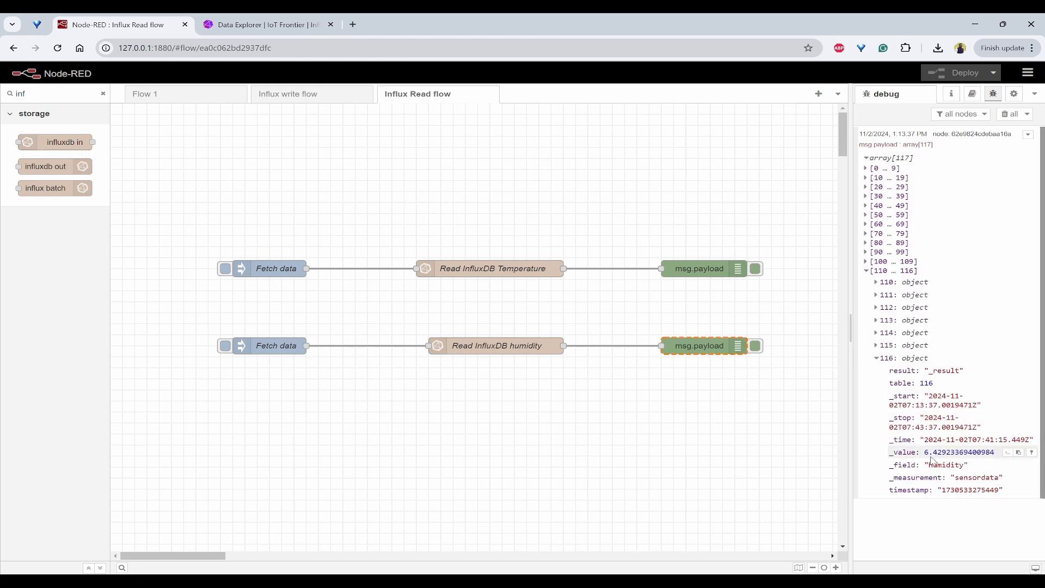
pyautogui.doubleClick(953, 465)
pyautogui.click(957, 452)
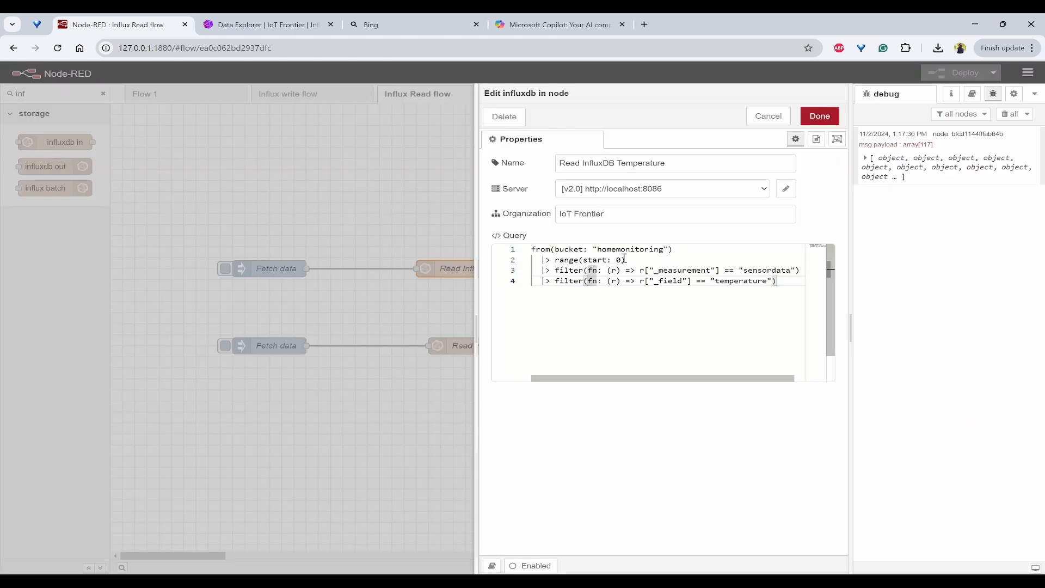
# Re-enter 0 as the range start in the temperature query and save the Read InfluxDB Temperature node.
pyautogui.click(623, 260)
pyautogui.press('BackSpace')
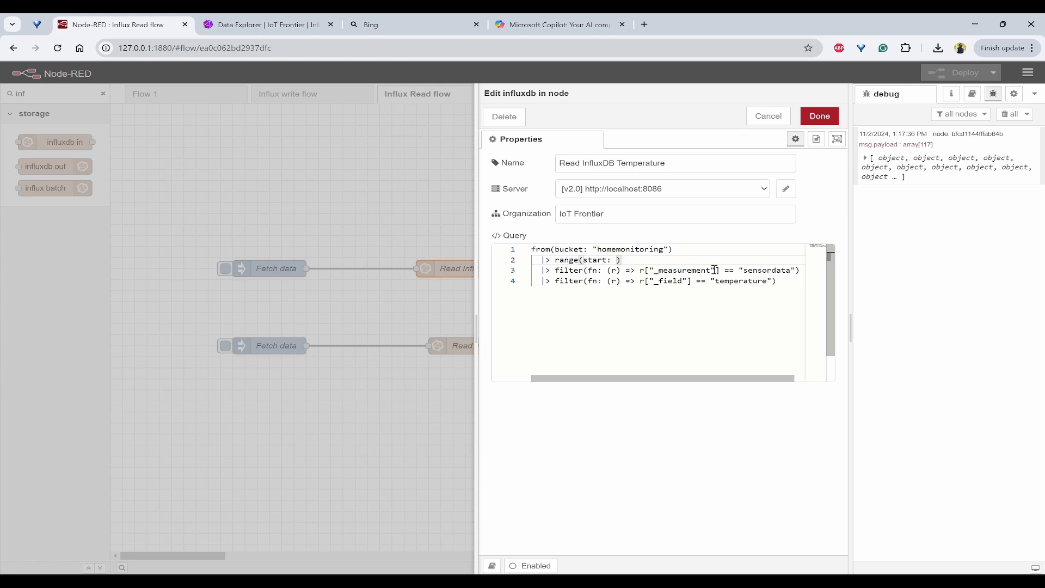
pyautogui.write('0')
pyautogui.click(820, 116)
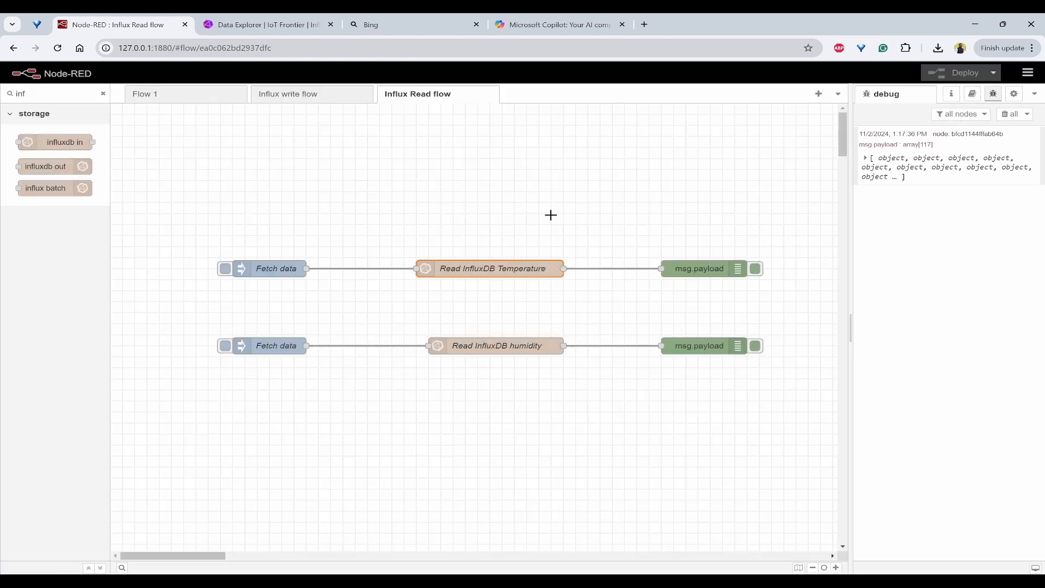
# Set the range start in the Read InfluxDB Temperature query to -10m, save the node and deploy the flows.
pyautogui.doubleClick(500, 268)
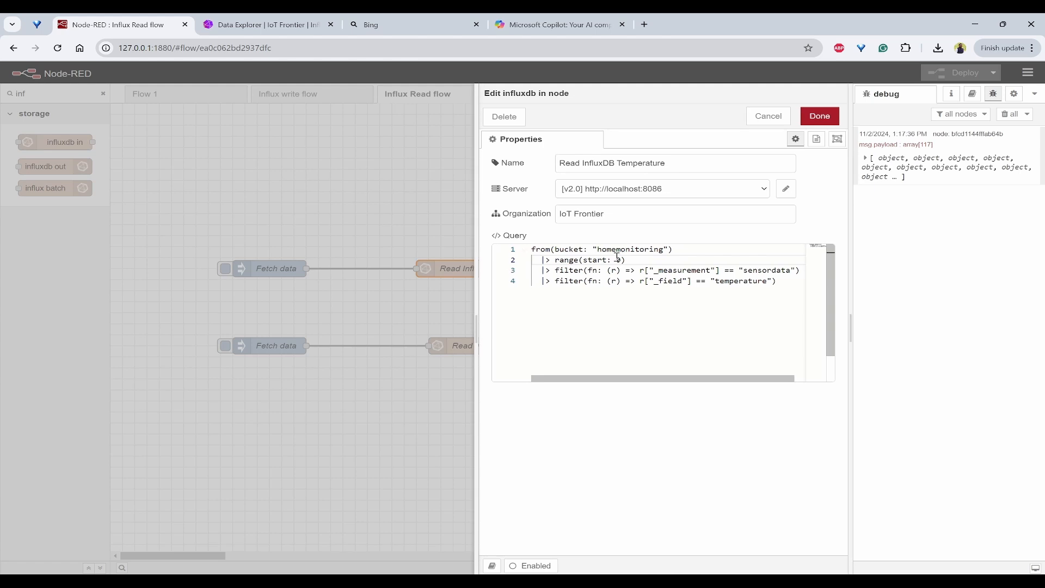
pyautogui.press('BackSpace')
pyautogui.write('-10m')
pyautogui.click(818, 116)
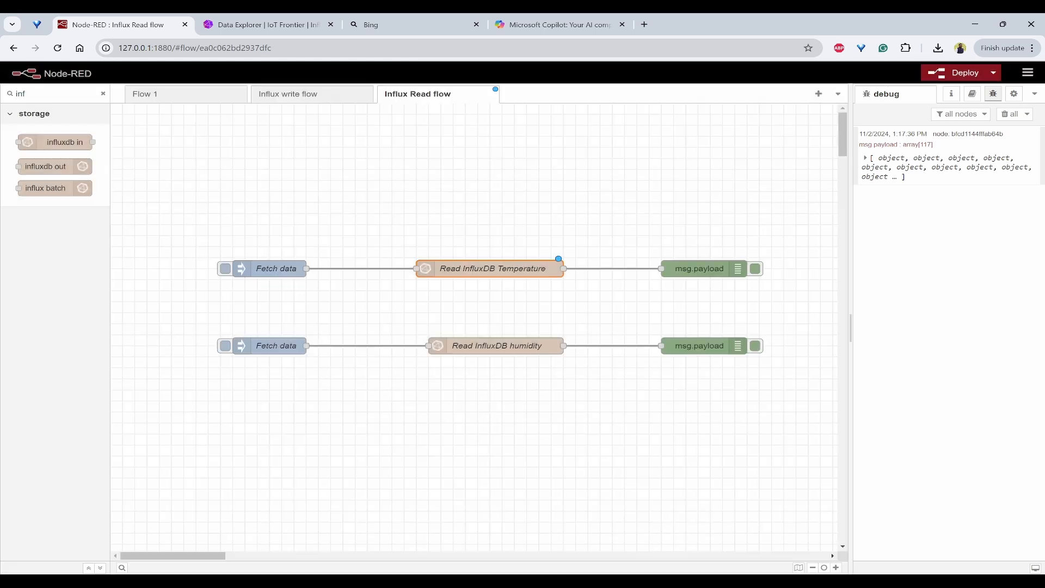
pyautogui.click(959, 74)
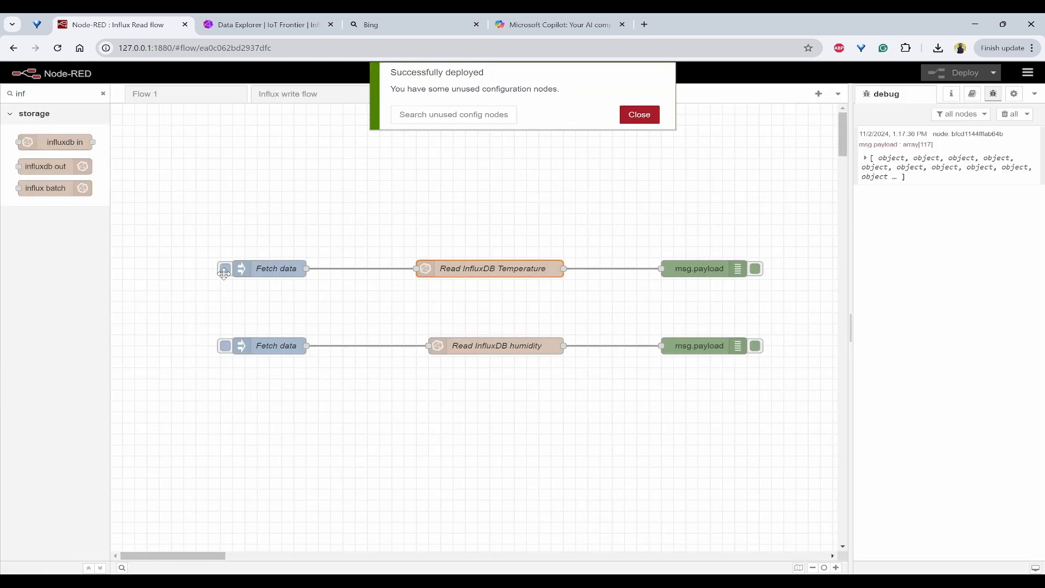
# Trigger the temperature Fetch data node again, dismiss the deployment notice and clear the debug output.
pyautogui.click(225, 269)
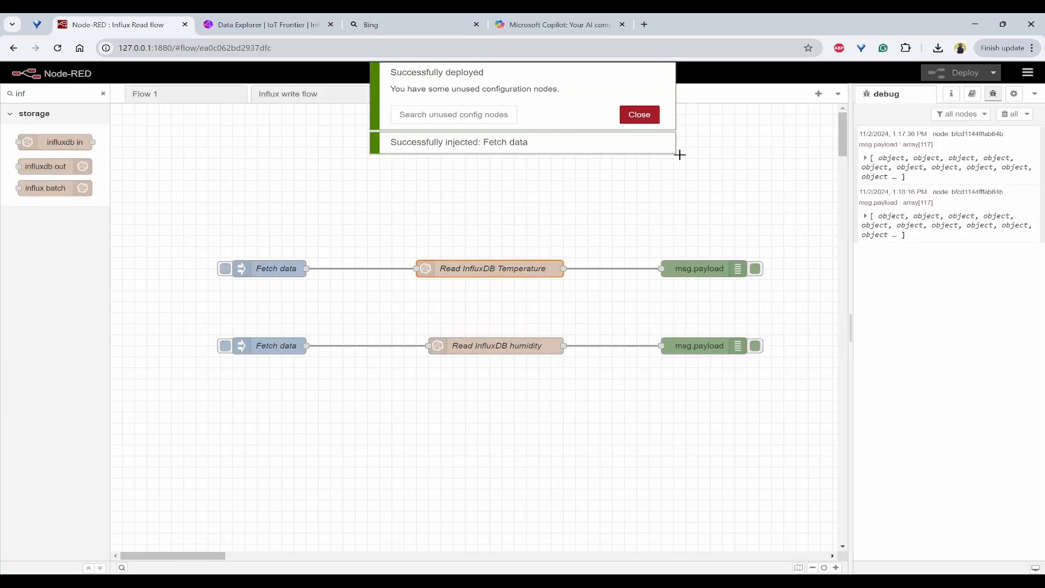
pyautogui.click(634, 118)
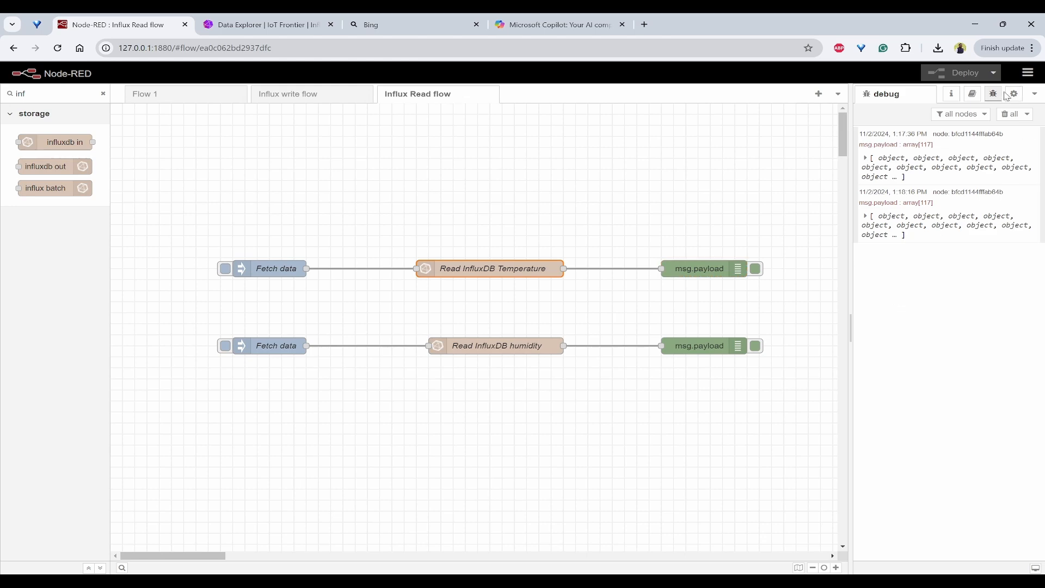
pyautogui.click(1006, 113)
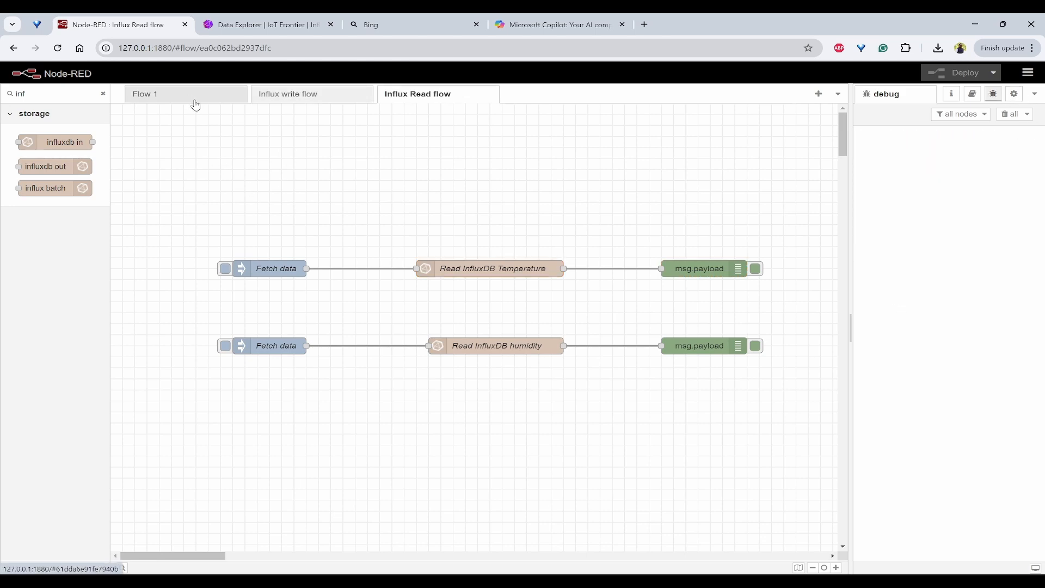
pyautogui.click(170, 95)
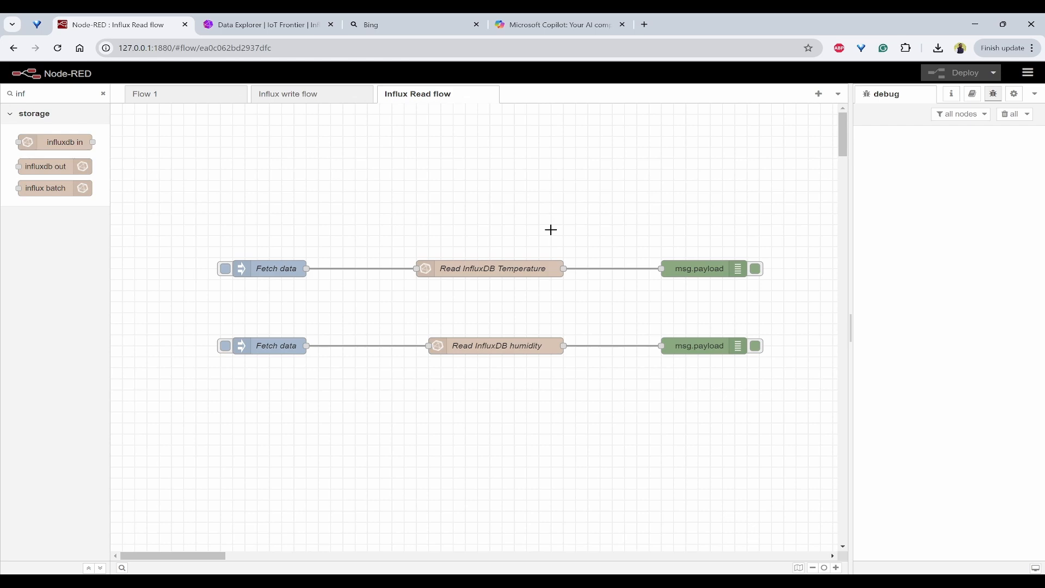
# Review the _field filters in the Read InfluxDB Temperature and Read InfluxDB humidity queries and close both node editors.
pyautogui.doubleClick(503, 266)
pyautogui.click(761, 281)
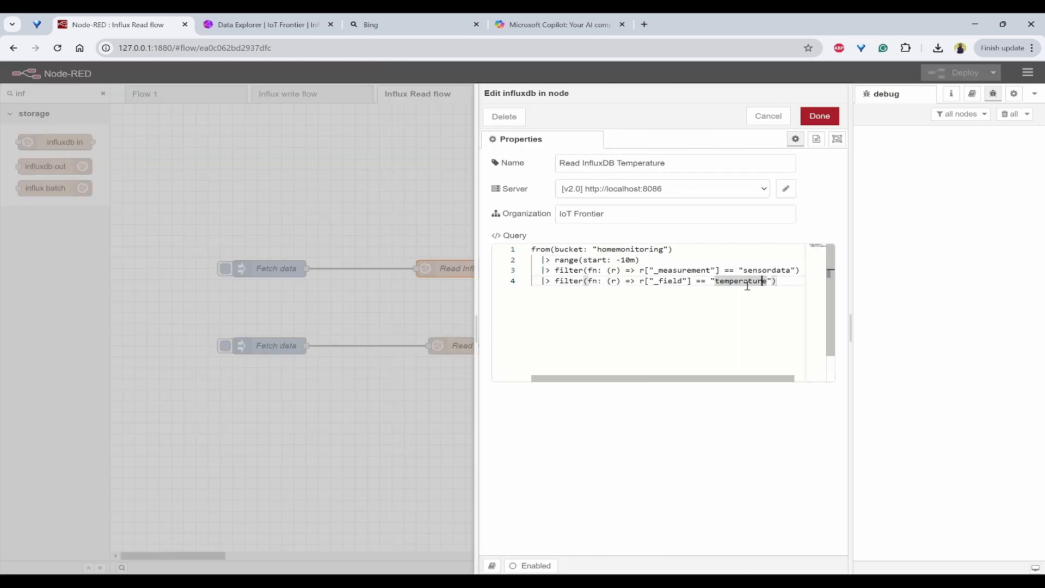
pyautogui.click(456, 351)
pyautogui.click(488, 356)
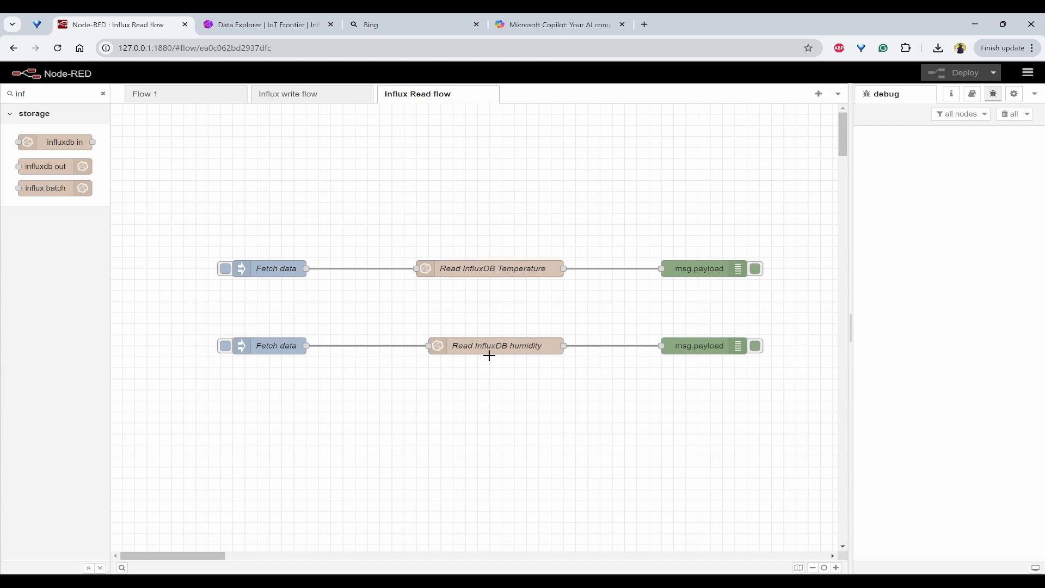
pyautogui.click(500, 340)
pyautogui.doubleClick(500, 339)
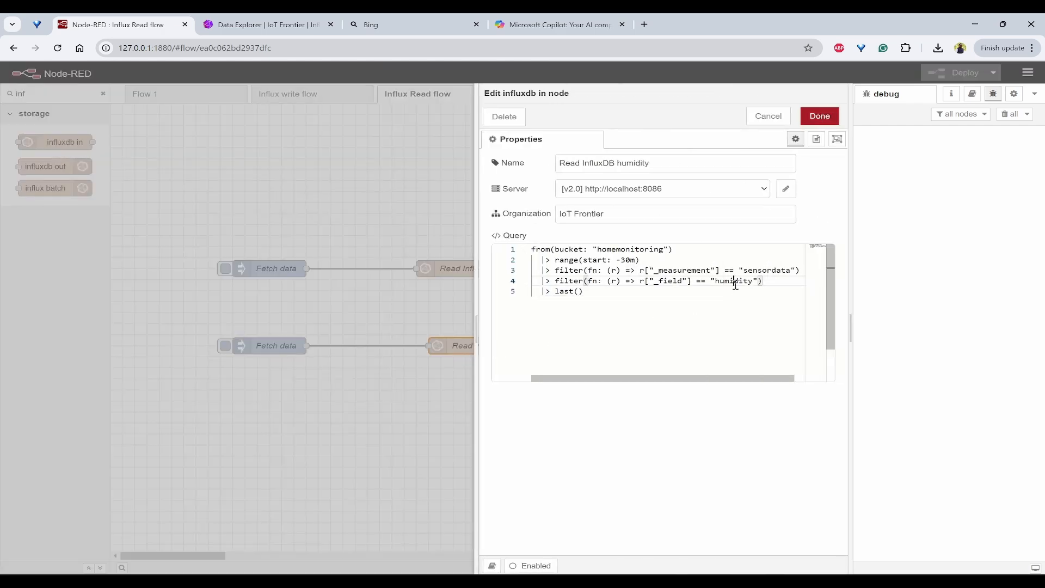
pyautogui.doubleClick(731, 281)
pyautogui.click(818, 118)
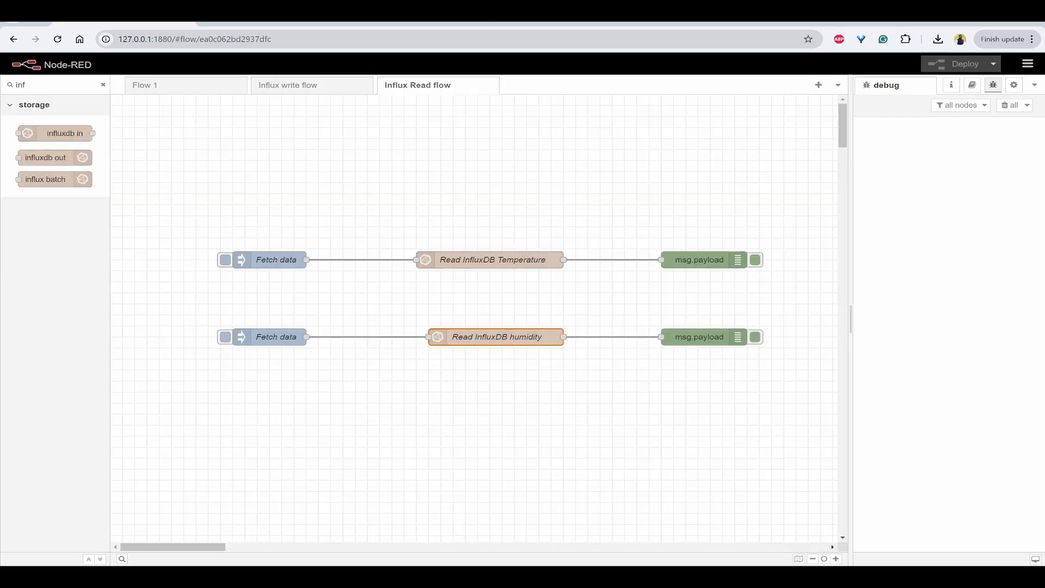